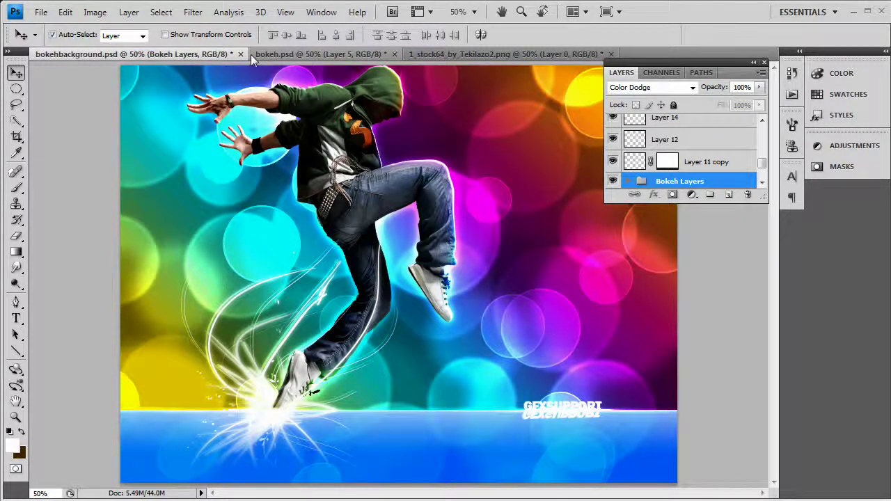
{"action": "left_click", "coordinate": [310, 56]}
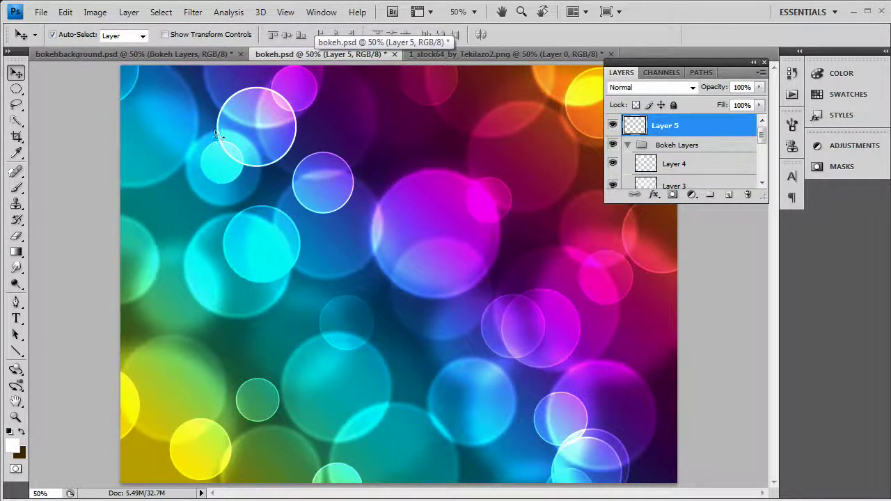
{"action": "left_click", "coordinate": [172, 53]}
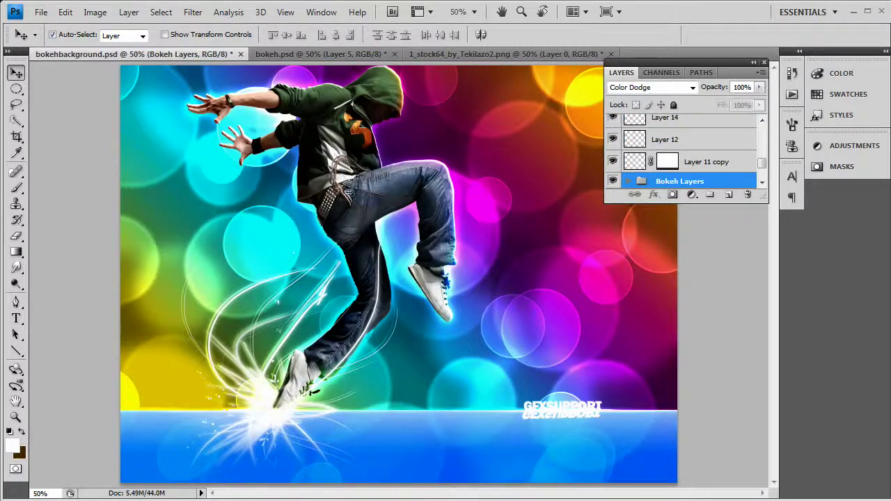
{"action": "left_click", "coordinate": [346, 192]}
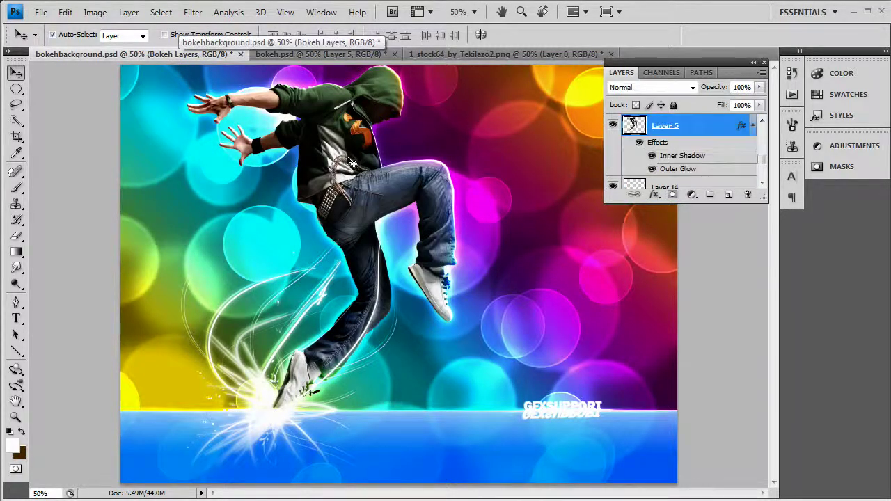
- Paste the dancer cutout from 1_stock64_by_Tekilazo2.png into bokeh.psd as a new layer and delete the empty Layer 5
{"action": "left_click", "coordinate": [494, 54]}
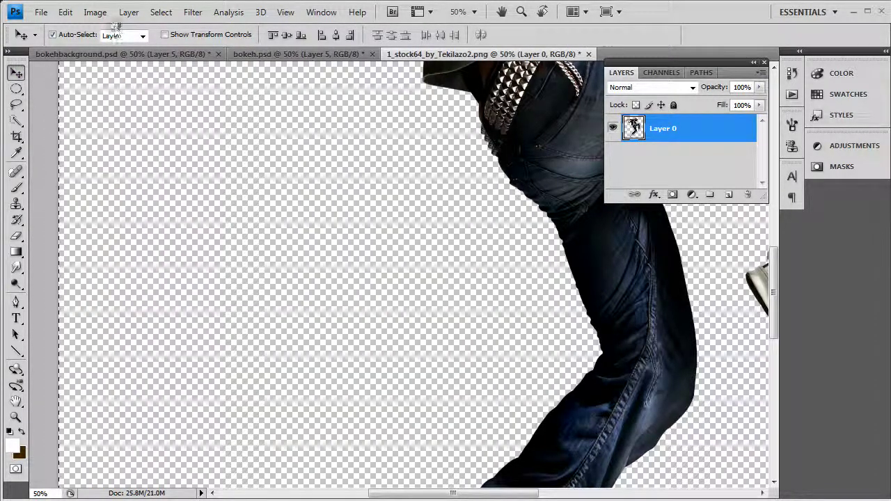
{"action": "left_click", "coordinate": [268, 54]}
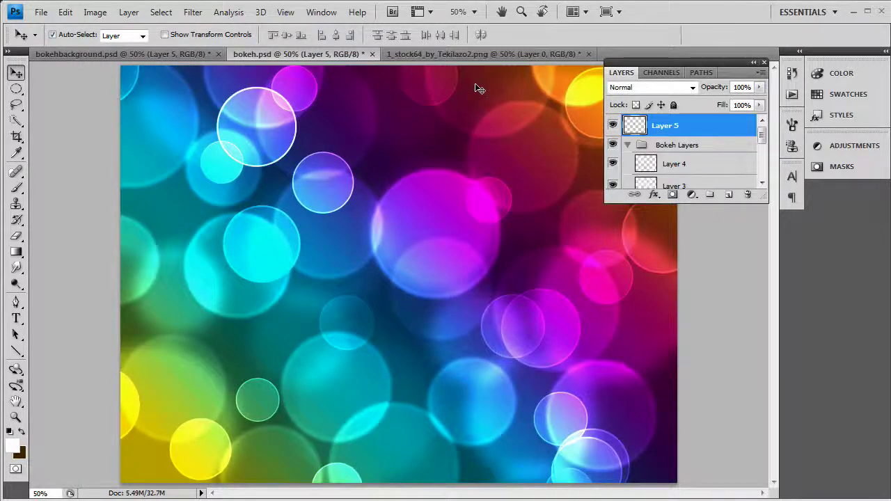
{"action": "key", "text": "ctrl+v"}
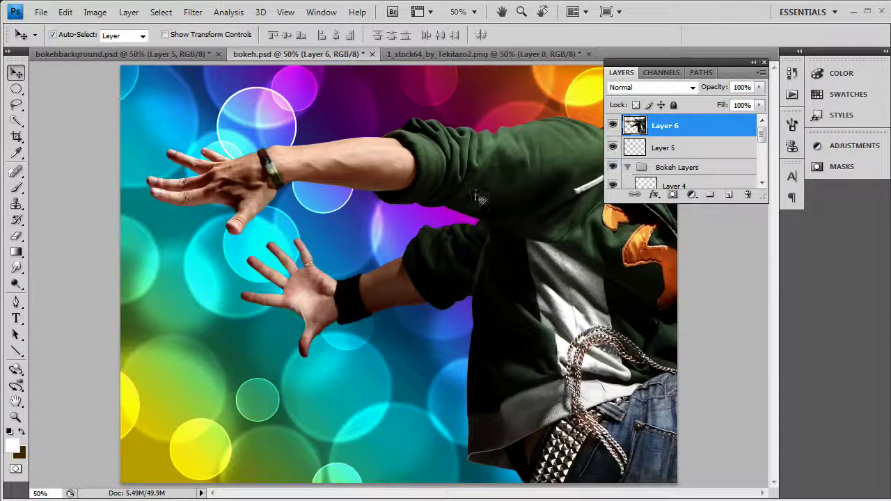
{"action": "left_click_drag", "start_coordinate": [684, 149], "coordinate": [748, 195]}
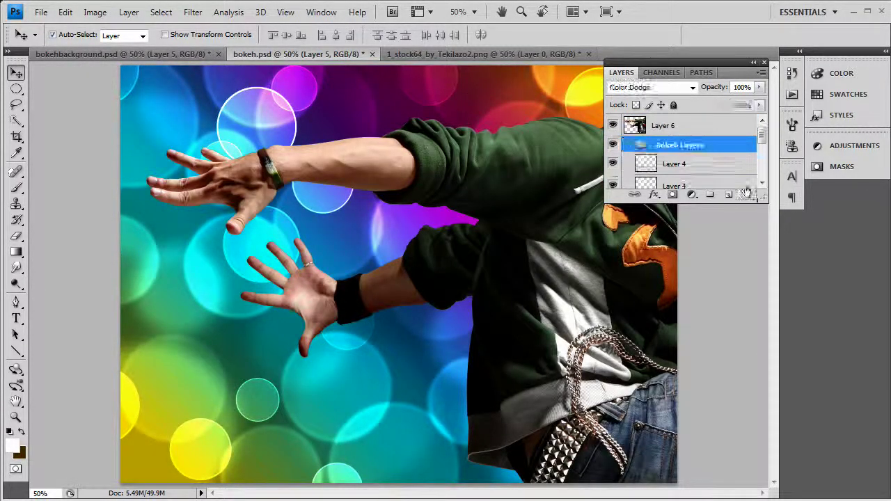
- Free-transform the pasted dancer layer, scaling it proportionally to about 48.6% and moving it toward the upper left of the canvas
{"action": "left_click", "coordinate": [665, 126]}
{"action": "left_click", "coordinate": [65, 12]}
{"action": "left_click", "coordinate": [105, 259]}
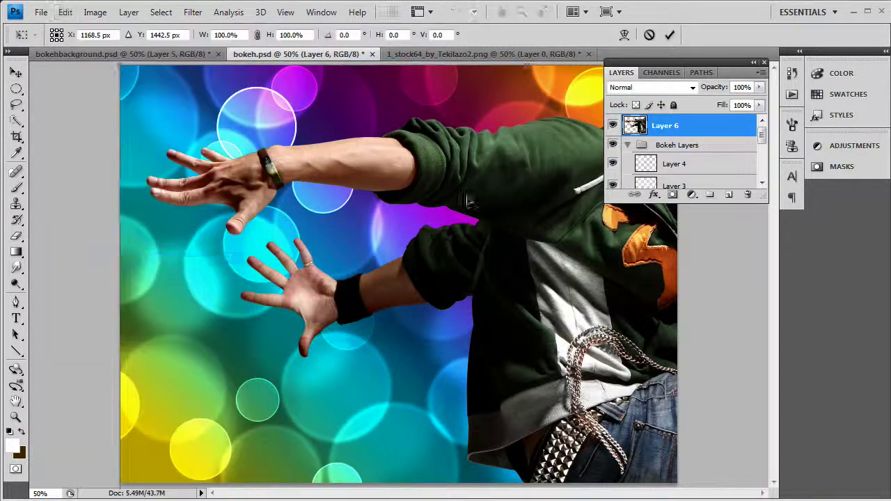
{"action": "left_click_drag", "start_coordinate": [120, 65], "coordinate": [444, 310]}
{"action": "left_click_drag", "start_coordinate": [637, 451], "coordinate": [288, 223]}
{"action": "left_click_drag", "start_coordinate": [374, 152], "coordinate": [464, 152]}
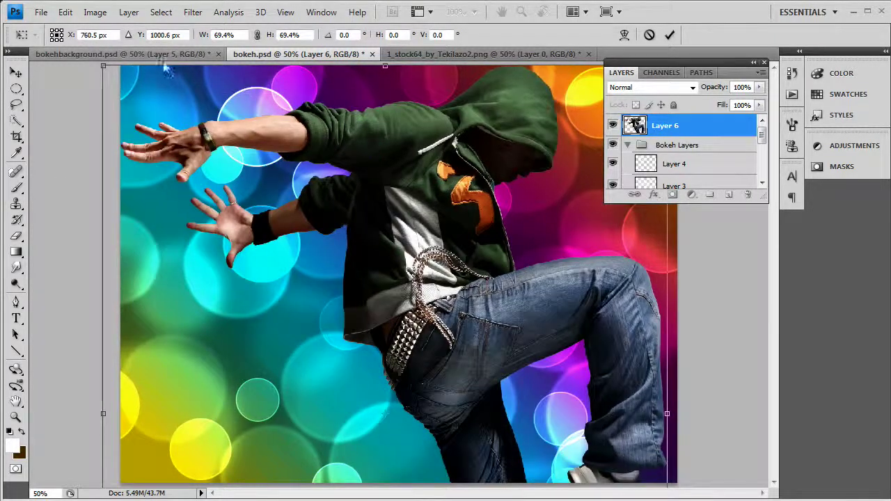
{"action": "left_click_drag", "start_coordinate": [115, 78], "coordinate": [269, 273]}
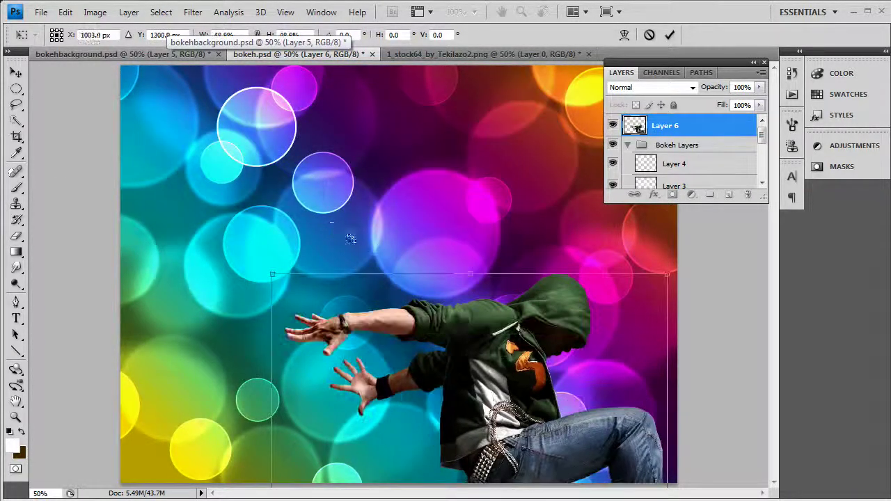
{"action": "left_click_drag", "start_coordinate": [496, 334], "coordinate": [283, 114]}
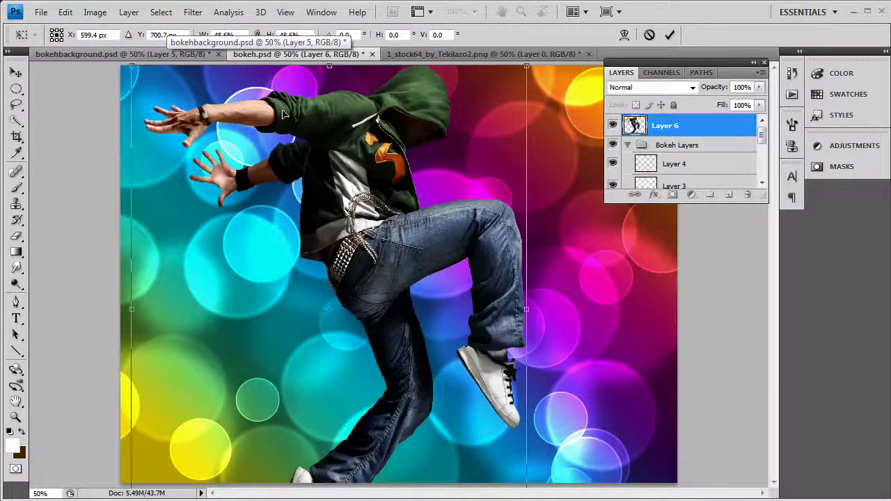
- Scale the dancer further to about 31.5%, place the whole figure left of centre on the canvas and apply the transform
{"action": "left_click_drag", "start_coordinate": [129, 63], "coordinate": [212, 164]}
{"action": "left_click_drag", "start_coordinate": [301, 228], "coordinate": [229, 117]}
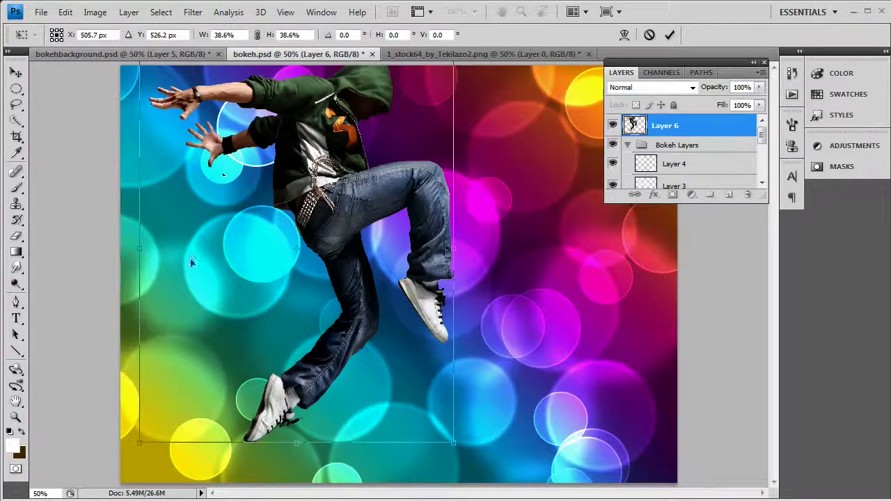
{"action": "left_click_drag", "start_coordinate": [141, 443], "coordinate": [198, 372]}
{"action": "left_click_drag", "start_coordinate": [324, 115], "coordinate": [324, 144]}
{"action": "key", "text": "shift+Left"}
{"action": "key", "text": "shift+Up"}
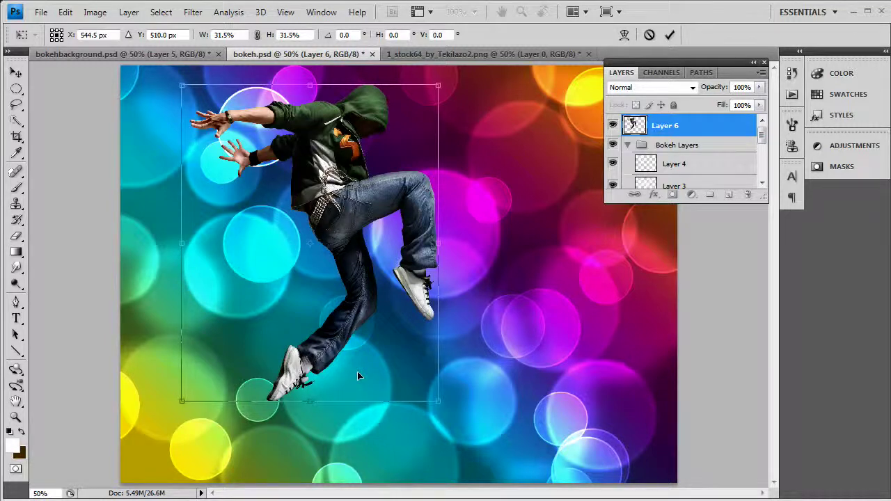
{"action": "left_click", "coordinate": [16, 74]}
{"action": "left_click", "coordinate": [392, 205]}
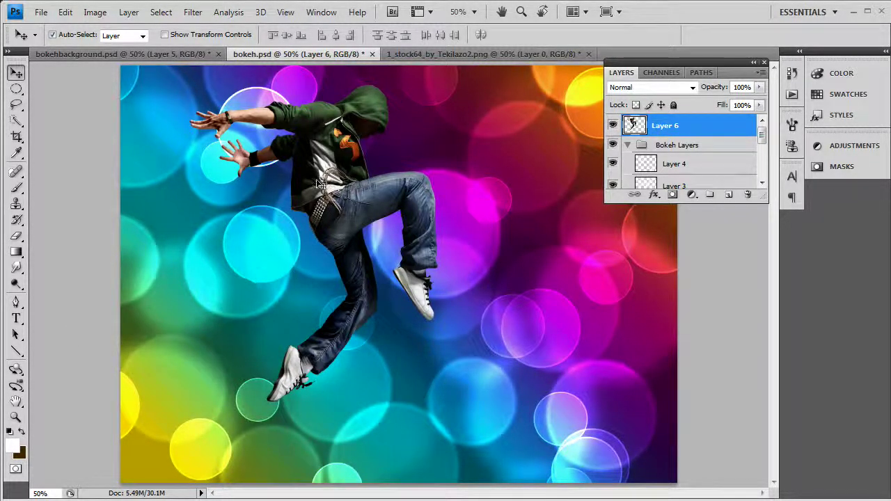
- Fine-tune the dancer's horizontal position by nudging it a couple of pixels to the right
{"action": "key", "text": "Right"}
{"action": "key", "text": "Right"}
{"action": "key", "text": "Right"}
{"action": "key", "text": "Right"}
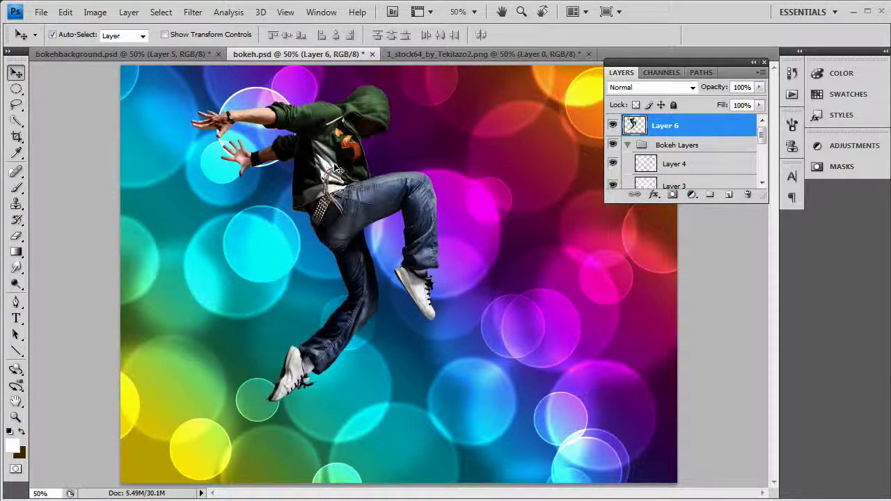
{"action": "key", "text": "Left"}
{"action": "key", "text": "Left"}
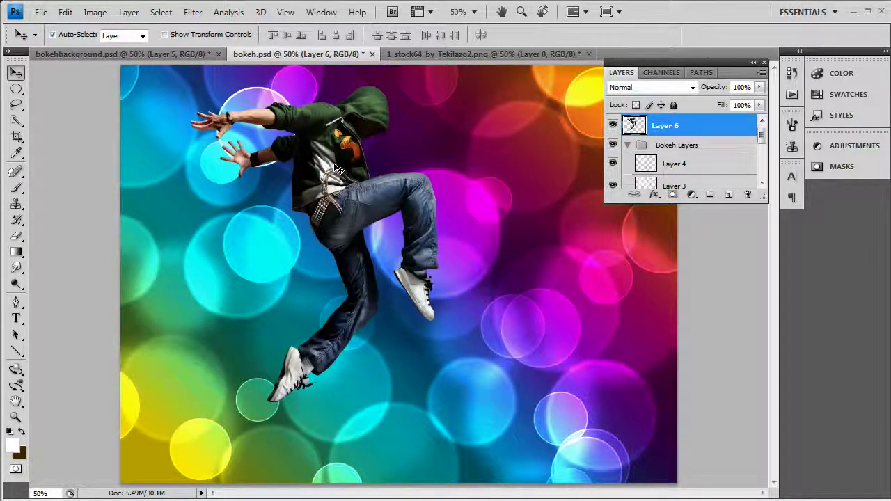
- Add an Outer Glow to the dancer layer using the Color Dodge blend mode
{"action": "right_click", "coordinate": [661, 123]}
{"action": "left_click", "coordinate": [704, 148]}
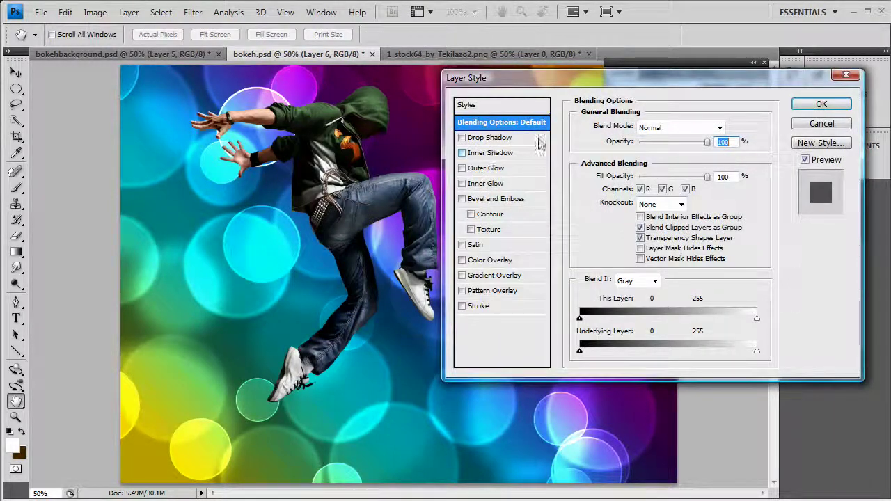
{"action": "left_click", "coordinate": [481, 168]}
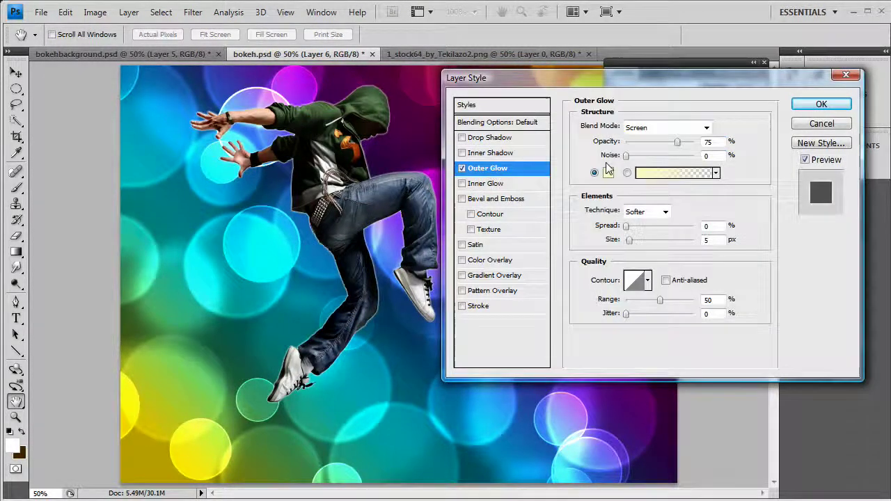
{"action": "left_click", "coordinate": [665, 128]}
{"action": "left_click", "coordinate": [648, 264]}
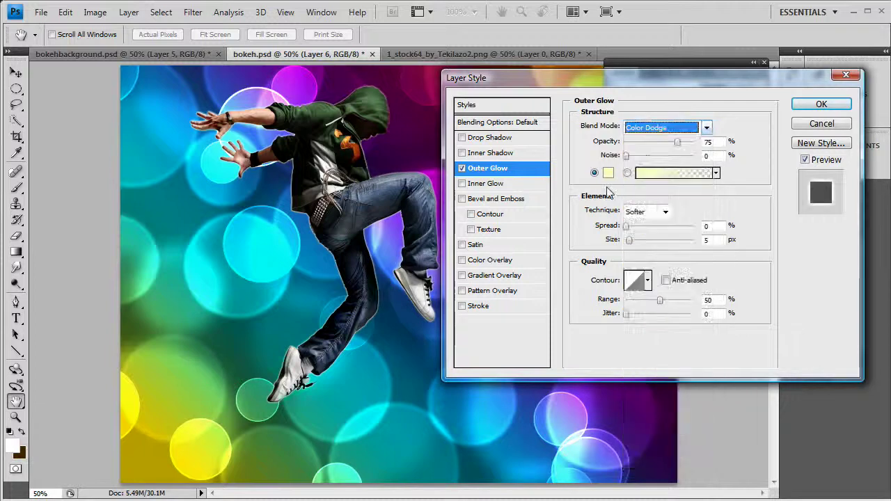
- Set the outer glow's colour to grey 999999, its spread to 9% and its size to 21 px
{"action": "left_click", "coordinate": [608, 174]}
{"action": "left_click_drag", "start_coordinate": [567, 202], "coordinate": [461, 207]}
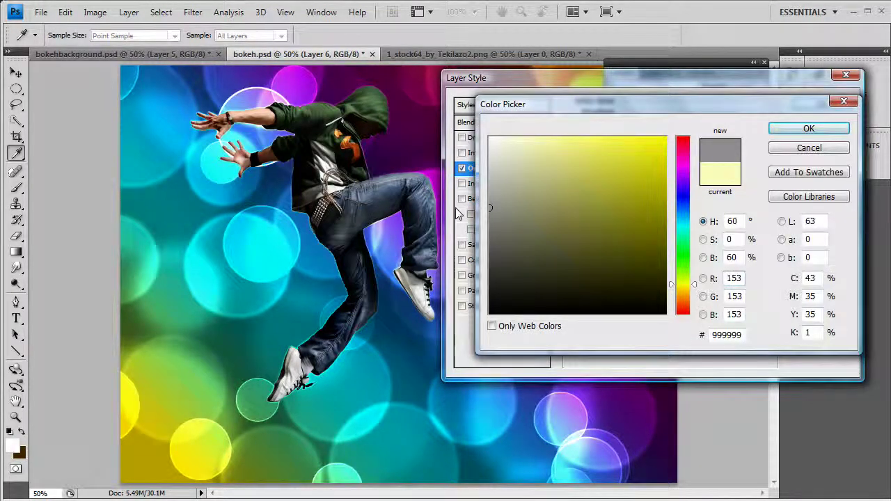
{"action": "left_click", "coordinate": [809, 128]}
{"action": "mouse_move", "coordinate": [628, 239]}
{"action": "left_mouse_down"}
{"action": "mouse_move", "coordinate": [629, 227]}
{"action": "mouse_move", "coordinate": [636, 240]}
{"action": "left_mouse_up"}
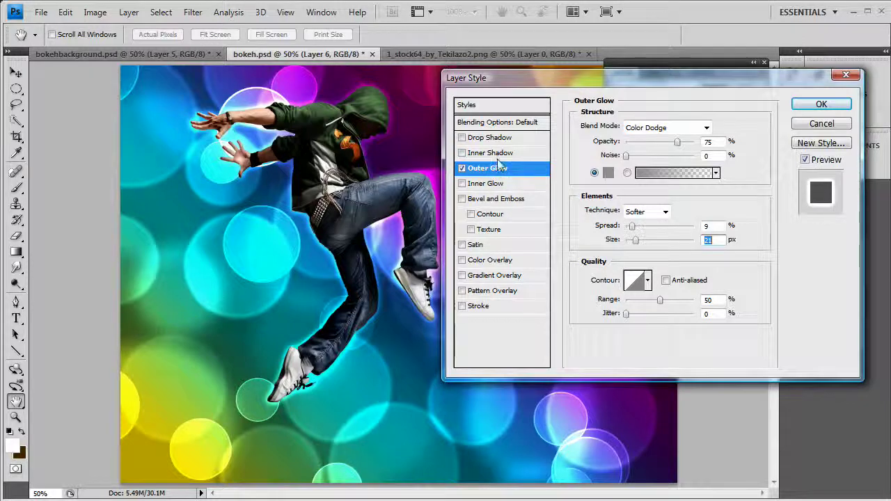
- Try a white Inner Glow with the Color Dodge blend mode on the dancer layer
{"action": "left_click", "coordinate": [494, 185]}
{"action": "left_click", "coordinate": [663, 126]}
{"action": "left_click", "coordinate": [640, 136]}
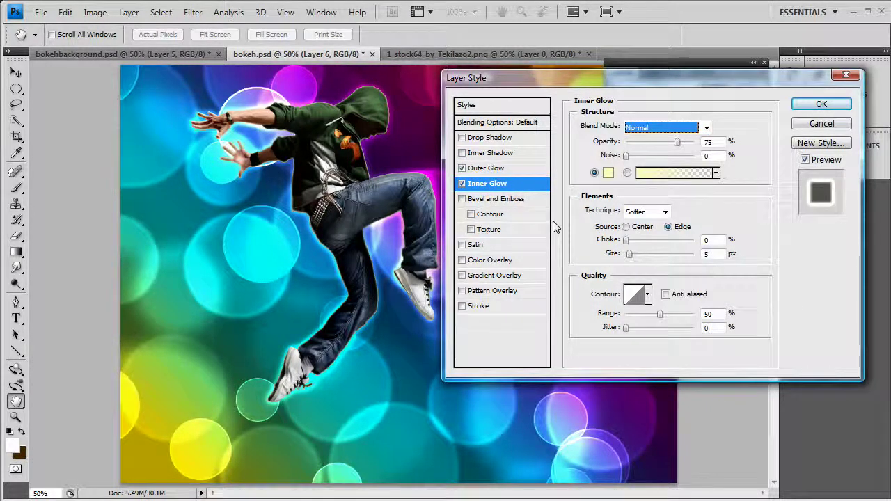
{"action": "left_click", "coordinate": [608, 173]}
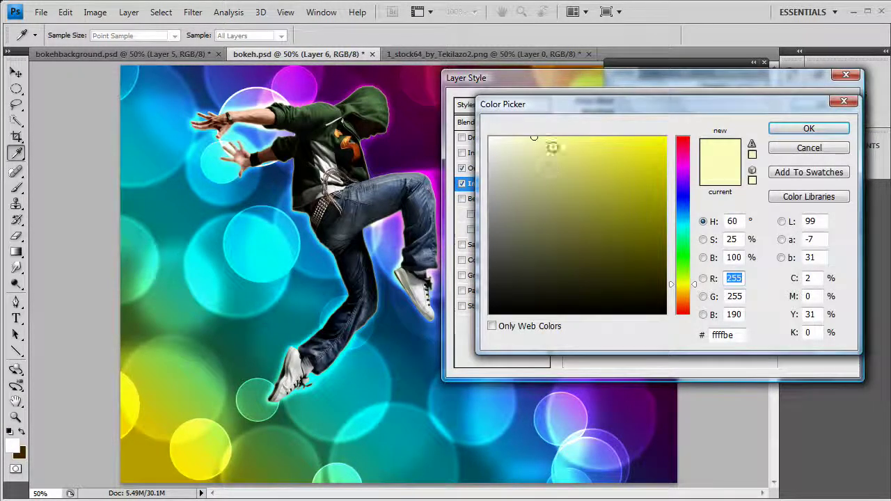
{"action": "left_click", "coordinate": [820, 130]}
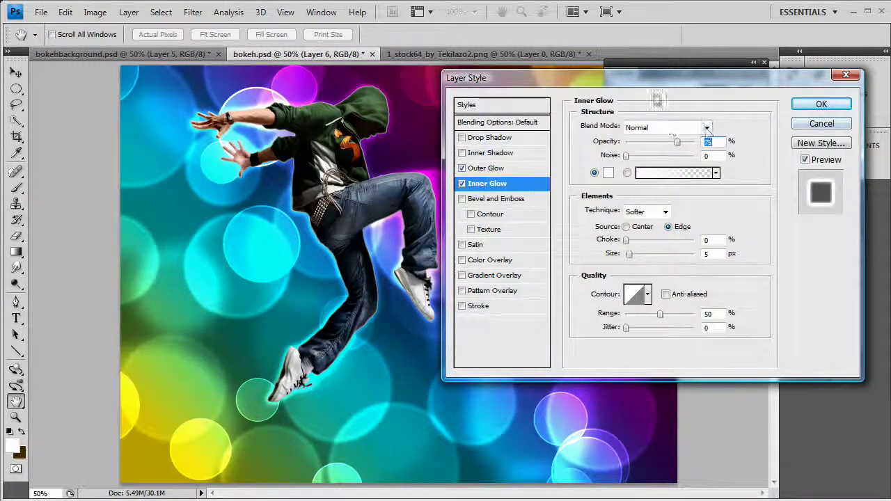
{"action": "left_click", "coordinate": [662, 128]}
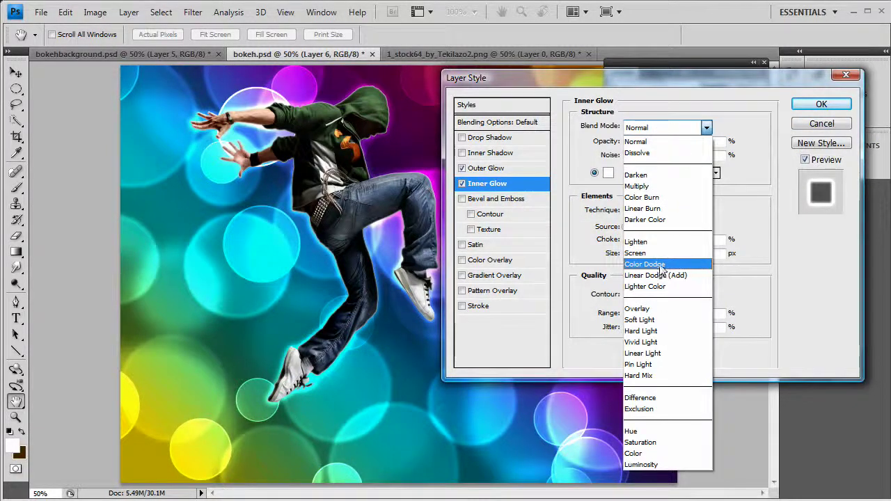
{"action": "left_click", "coordinate": [661, 266]}
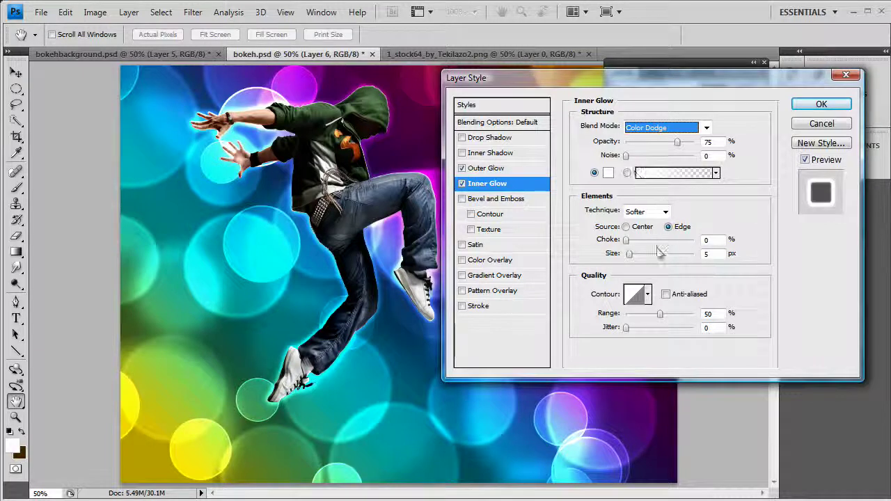
- Try different inner glow sizes up to 21 px, comparing with the effect off, and disable the inner glow
{"action": "left_click_drag", "start_coordinate": [634, 255], "coordinate": [632, 255]}
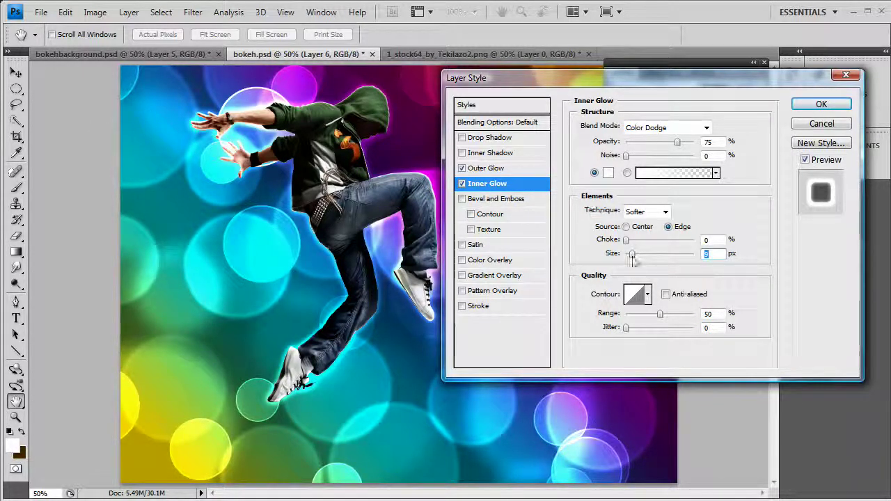
{"action": "left_click", "coordinate": [461, 184]}
{"action": "left_click", "coordinate": [462, 183]}
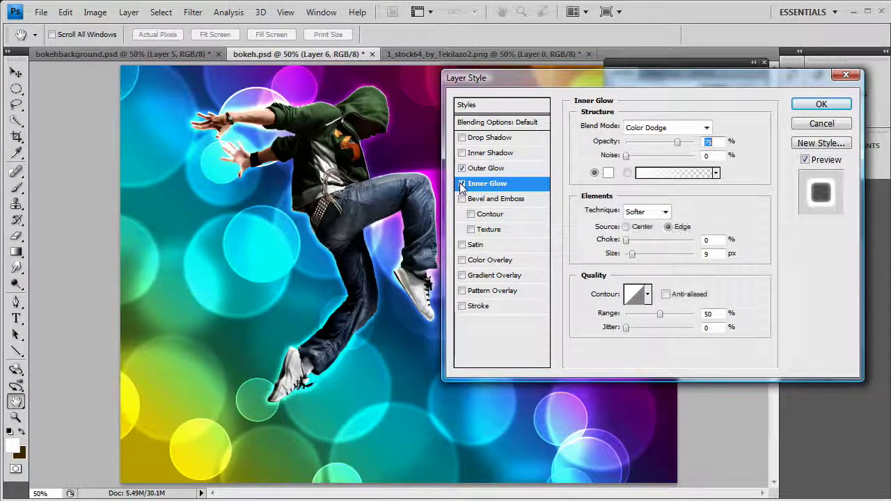
{"action": "left_click_drag", "start_coordinate": [632, 253], "coordinate": [630, 255]}
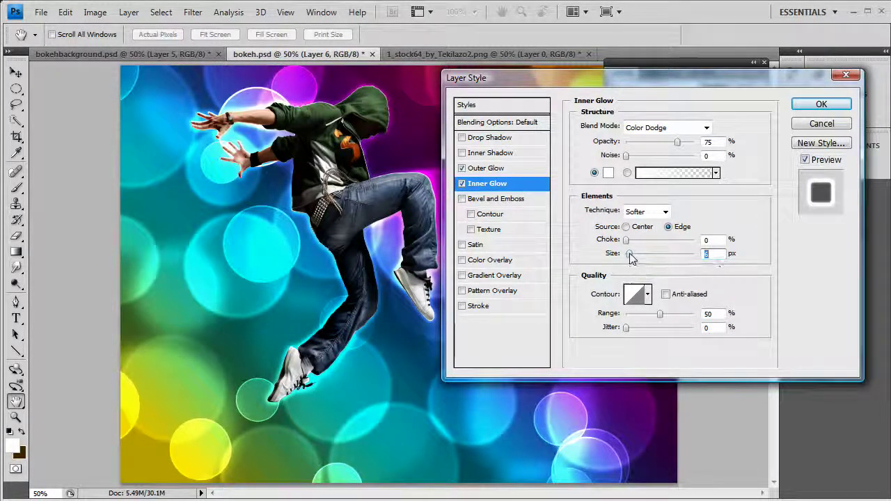
{"action": "mouse_move", "coordinate": [630, 255]}
{"action": "left_mouse_down"}
{"action": "mouse_move", "coordinate": [659, 256]}
{"action": "mouse_move", "coordinate": [635, 255]}
{"action": "left_mouse_up"}
{"action": "left_click", "coordinate": [461, 183]}
- Add a white Inner Shadow to the dancer layer with the Color Dodge blend mode and a 40° angle
{"action": "left_click", "coordinate": [462, 152]}
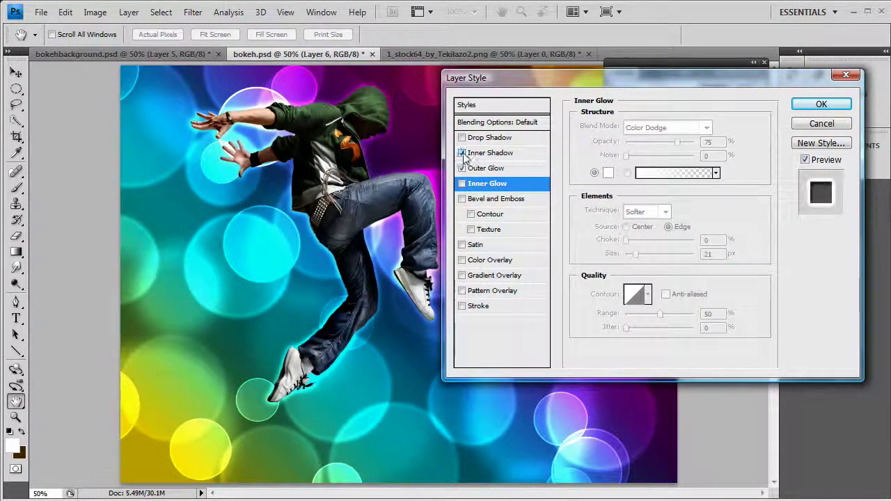
{"action": "left_click", "coordinate": [488, 152]}
{"action": "left_click", "coordinate": [721, 128]}
{"action": "left_click_drag", "start_coordinate": [600, 159], "coordinate": [327, 101]}
{"action": "left_click", "coordinate": [810, 129]}
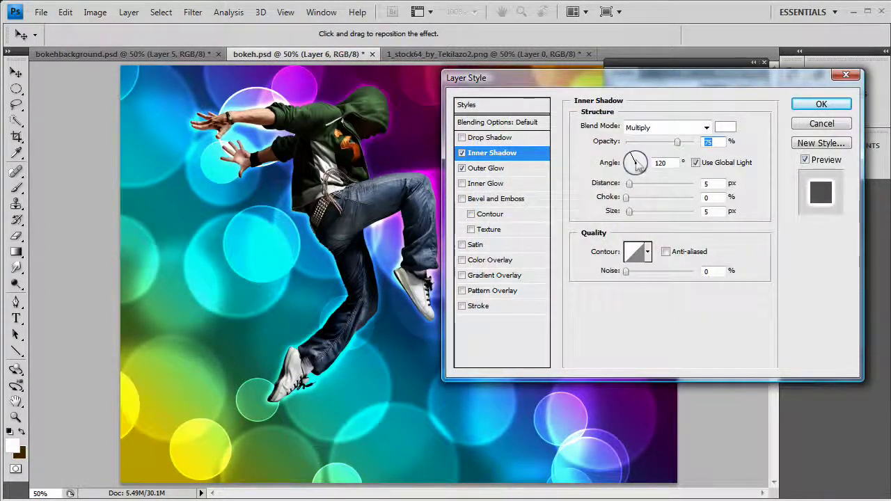
{"action": "left_click", "coordinate": [655, 127]}
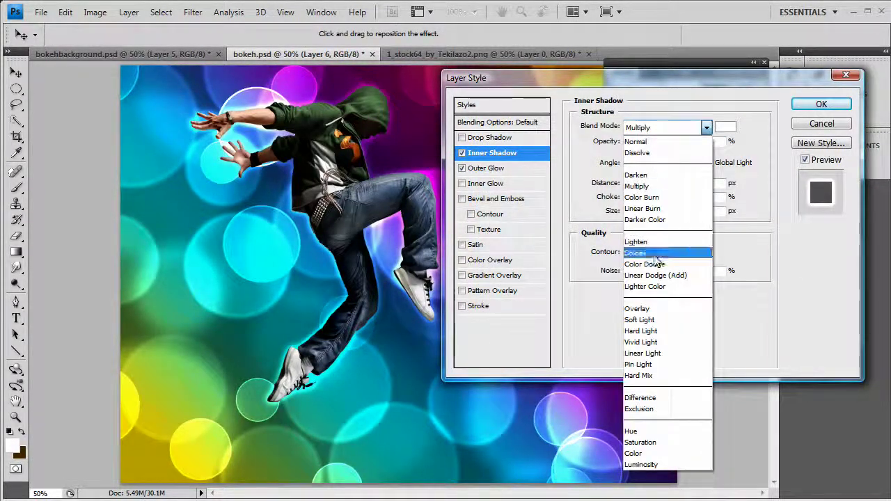
{"action": "left_click", "coordinate": [653, 264]}
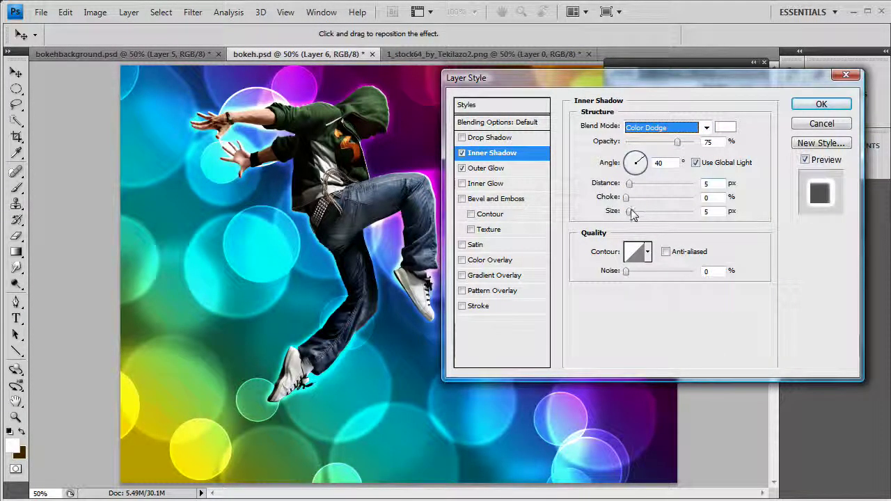
- Set the inner shadow's distance and size to 8 px each and its angle to 4°
{"action": "left_click_drag", "start_coordinate": [633, 210], "coordinate": [631, 183]}
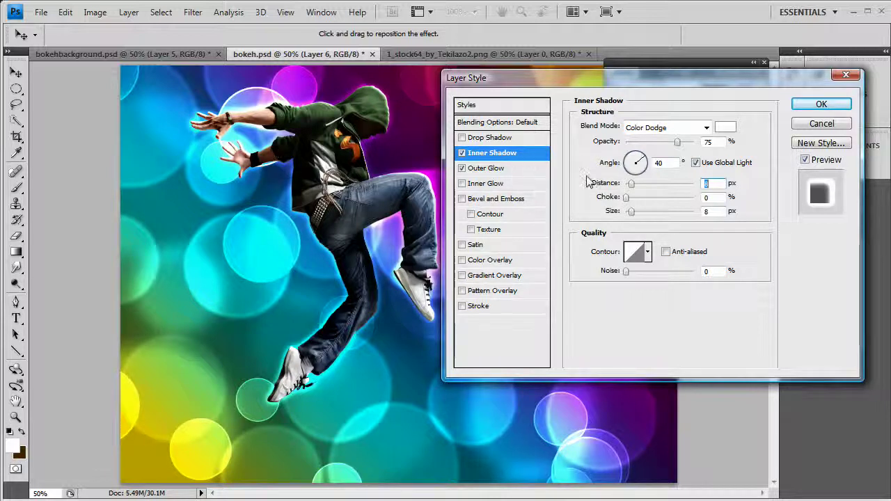
{"action": "left_click_drag", "start_coordinate": [644, 166], "coordinate": [649, 169]}
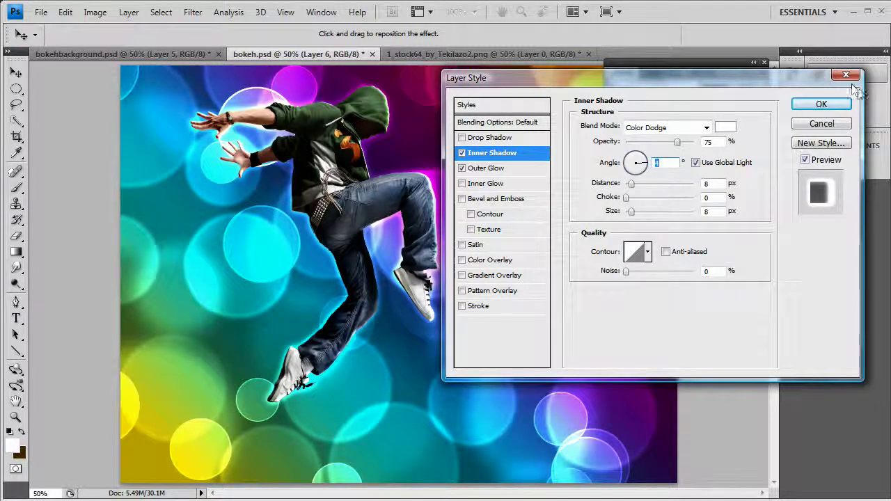
- Apply the inner shadow and outer glow settings to the dancer layer
{"action": "left_click", "coordinate": [833, 110]}
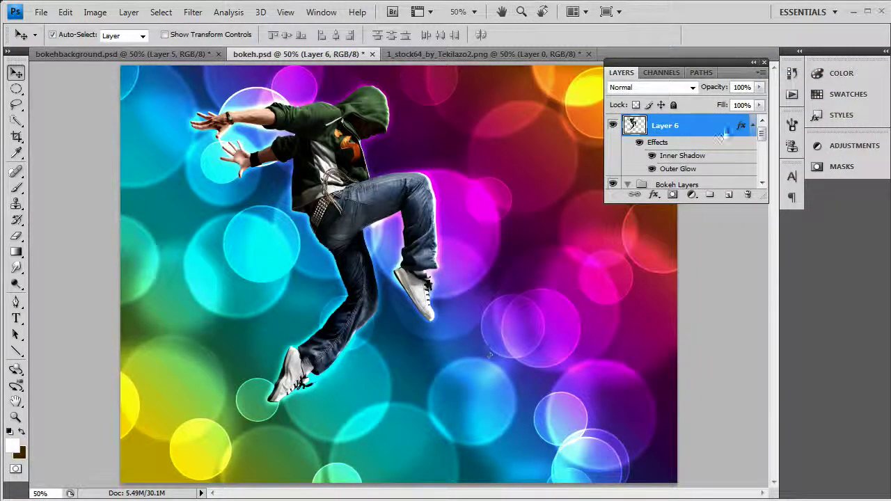
- Merge Layer 4, Layer 3 and Layer 2 in the Bokeh Layers group into a single layer
{"action": "scroll", "coordinate": [729, 164], "scroll_direction": "down", "scroll_amount": 3}
{"action": "scroll", "coordinate": [724, 160], "scroll_direction": "up", "scroll_amount": 2}
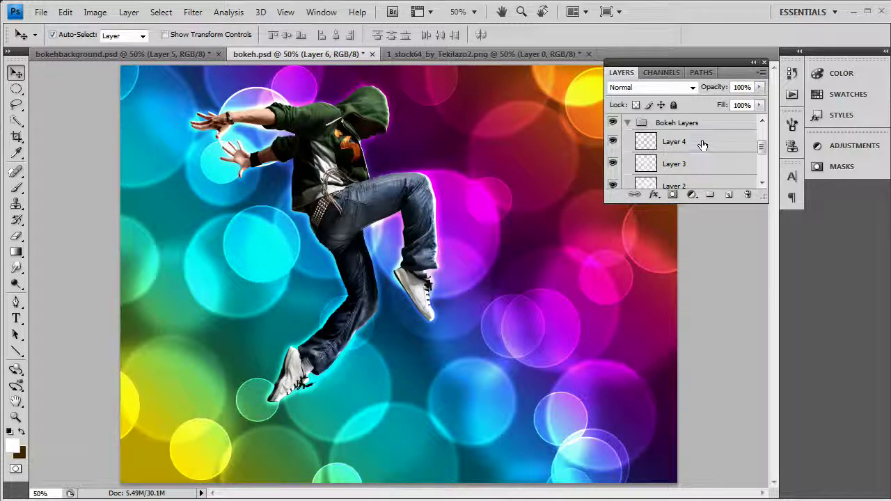
{"action": "double_click", "coordinate": [702, 145]}
{"action": "key", "text": "Return"}
{"action": "left_click", "coordinate": [693, 187], "text": "shift"}
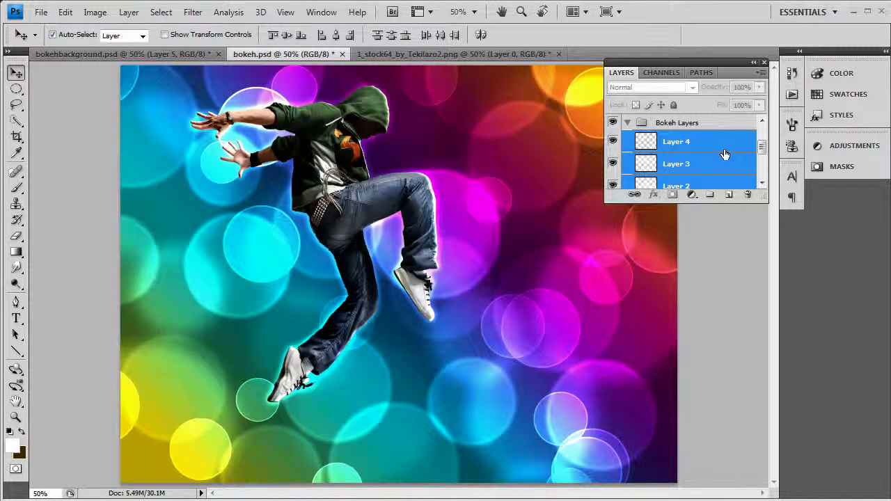
{"action": "left_click", "coordinate": [728, 147]}
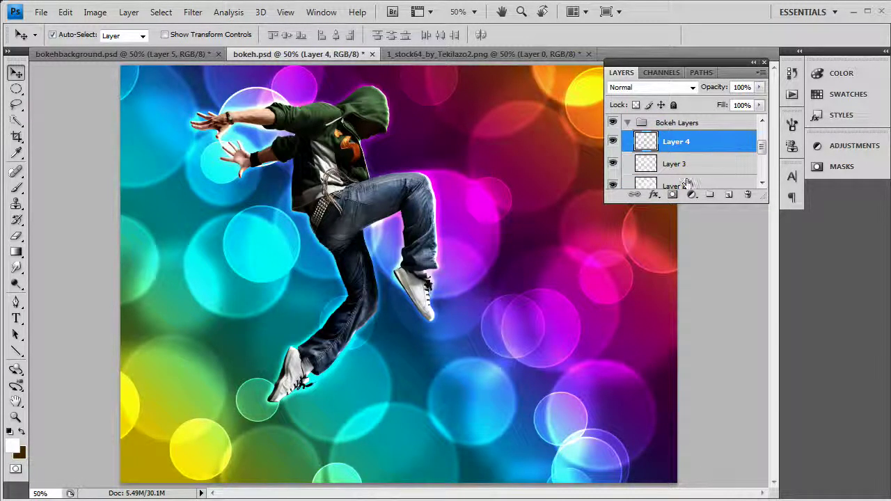
{"action": "left_click", "coordinate": [703, 185], "text": "shift"}
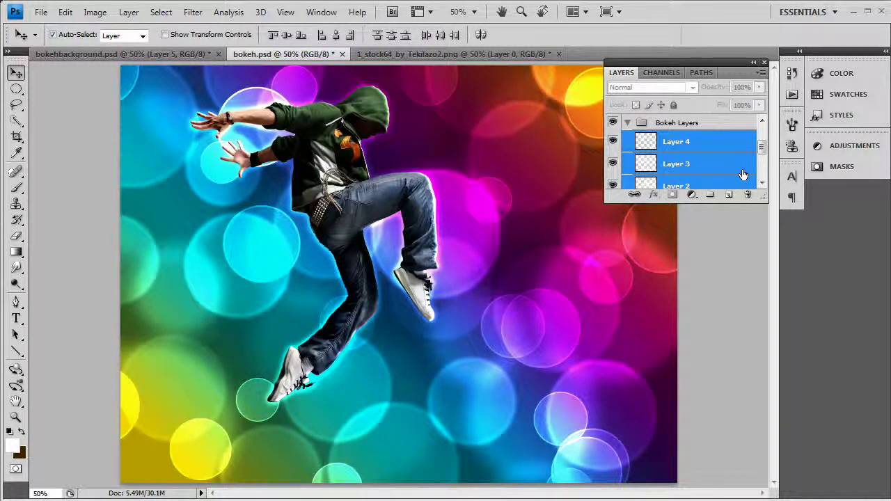
{"action": "key", "text": "ctrl+e"}
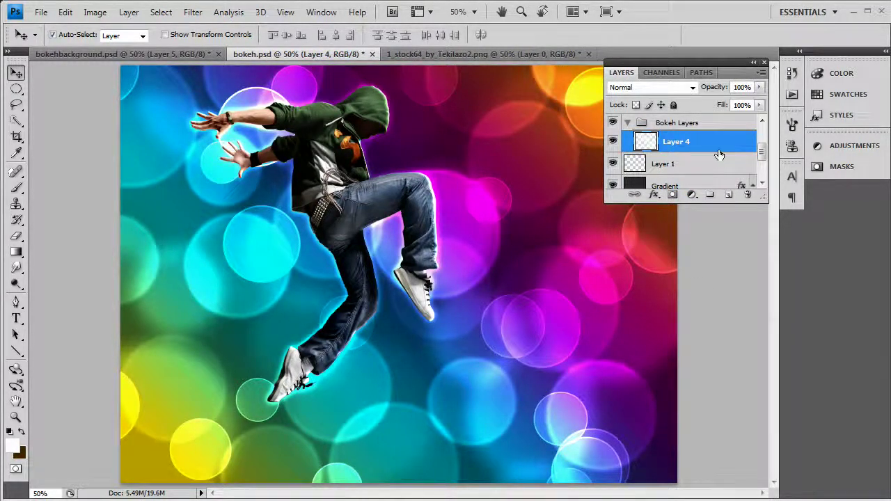
- Select a full-width rectangular strip below the dancer's lower foot and cut it out of both the merged bokeh layer and the Gradient layer
{"action": "left_click", "coordinate": [16, 89]}
{"action": "right_click", "coordinate": [16, 90]}
{"action": "left_click", "coordinate": [80, 88]}
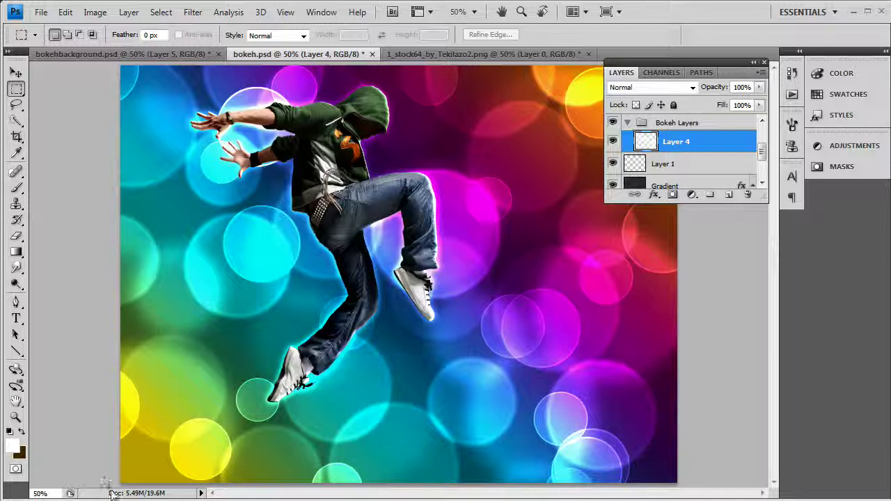
{"action": "left_click_drag", "start_coordinate": [122, 481], "coordinate": [688, 404]}
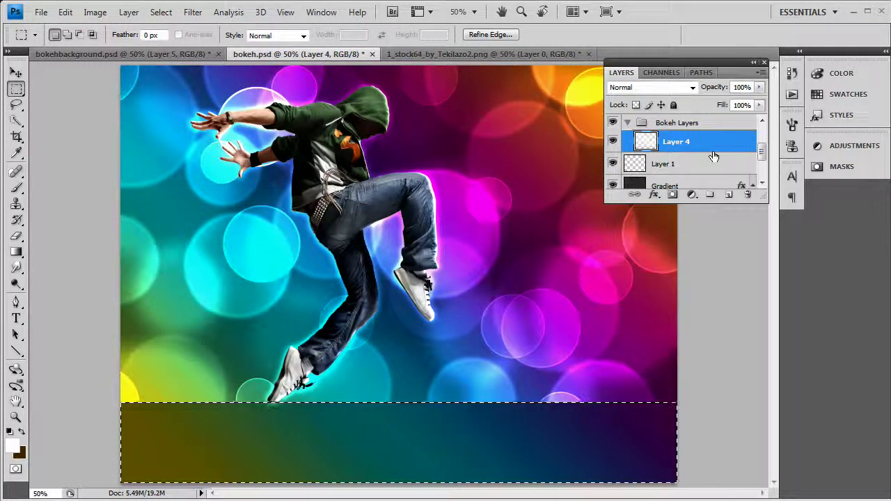
{"action": "scroll", "coordinate": [714, 156], "scroll_direction": "down", "scroll_amount": 2}
{"action": "left_click", "coordinate": [680, 132]}
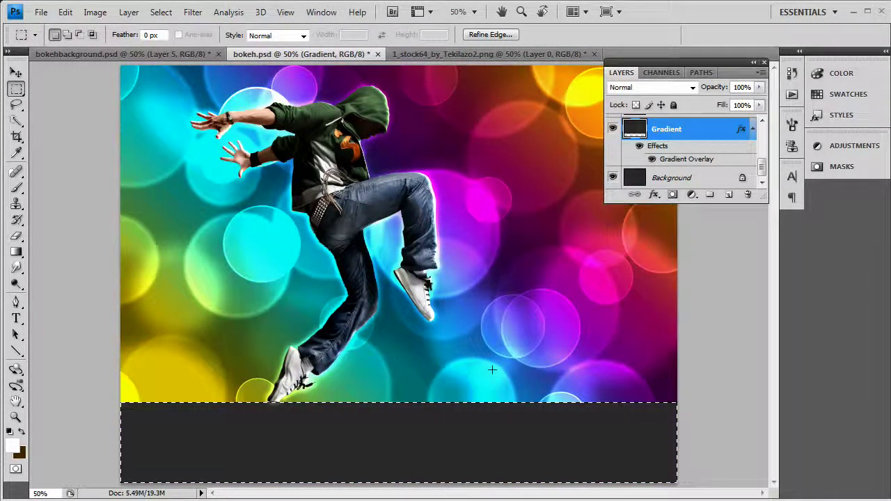
- Paste the cut bokeh strip as a new layer above Layer 4 and nudge it left to line up with the circles above it
{"action": "scroll", "coordinate": [689, 165], "scroll_direction": "up", "scroll_amount": 2}
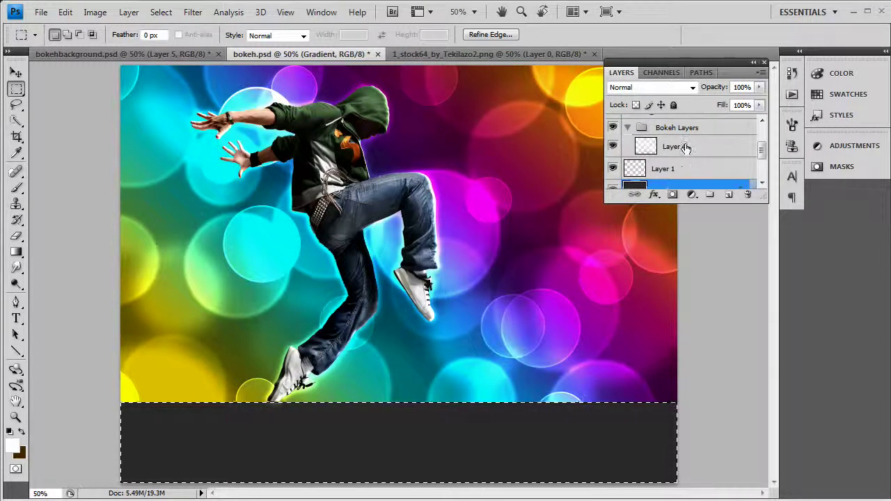
{"action": "left_click", "coordinate": [686, 148]}
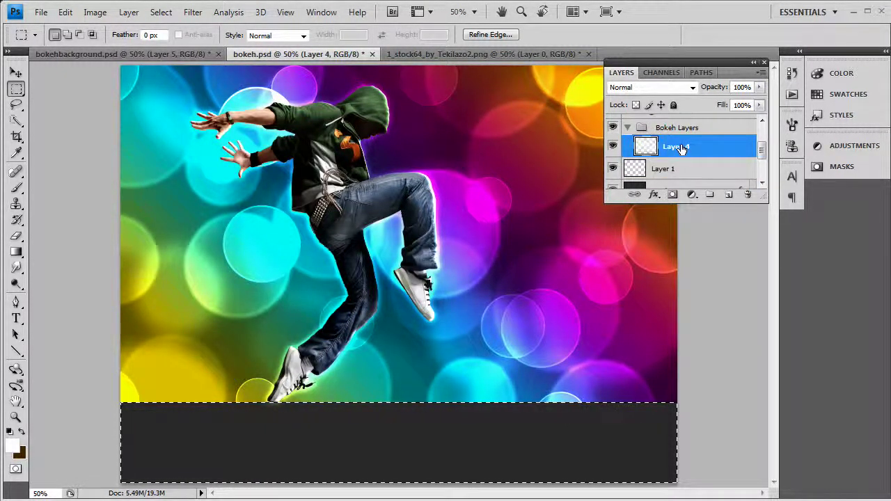
{"action": "key", "text": "ctrl+v"}
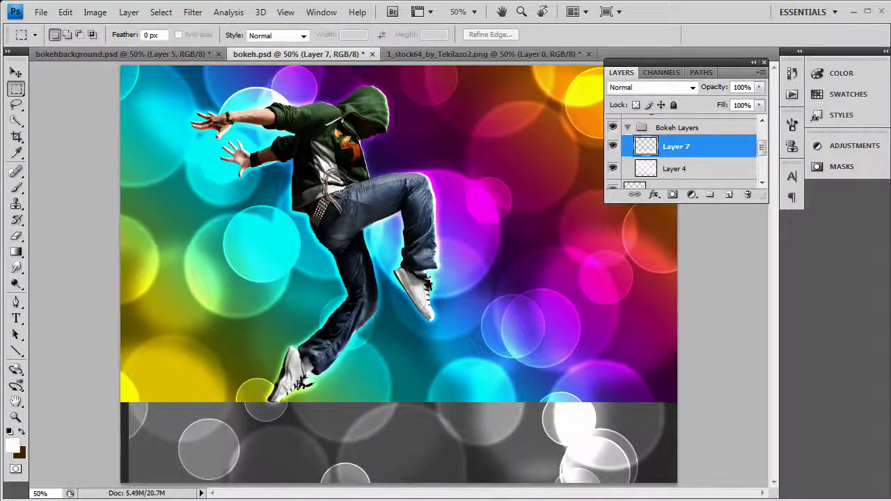
{"action": "left_click", "coordinate": [12, 75]}
{"action": "key", "text": "shift+Left"}
{"action": "key", "text": "shift+Left"}
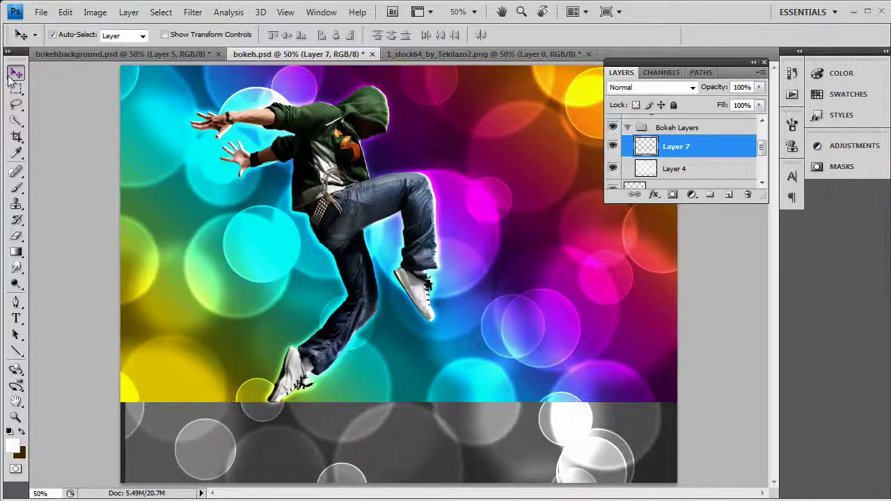
{"action": "key", "text": "Left"}
{"action": "key", "text": "Left"}
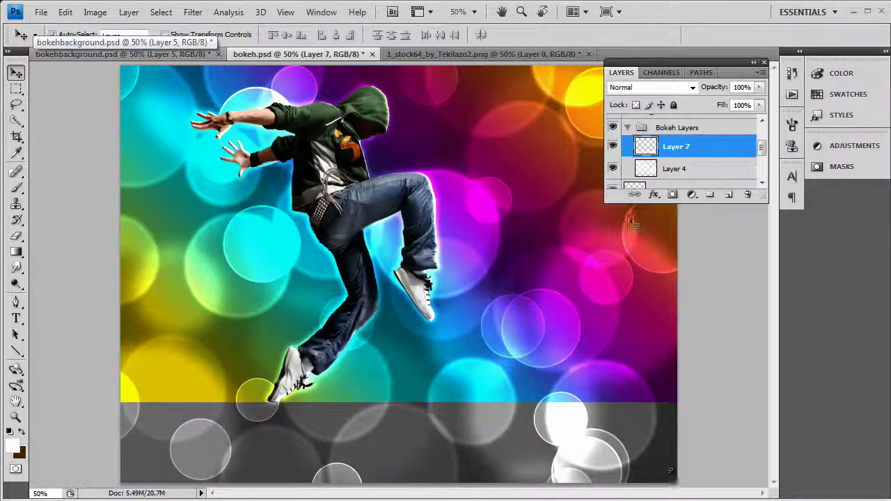
- Add a new layer directly above the Background and select the full-width strip below the dancer's foot
{"action": "scroll", "coordinate": [683, 167], "scroll_direction": "down", "scroll_amount": 5}
{"action": "left_click", "coordinate": [682, 179]}
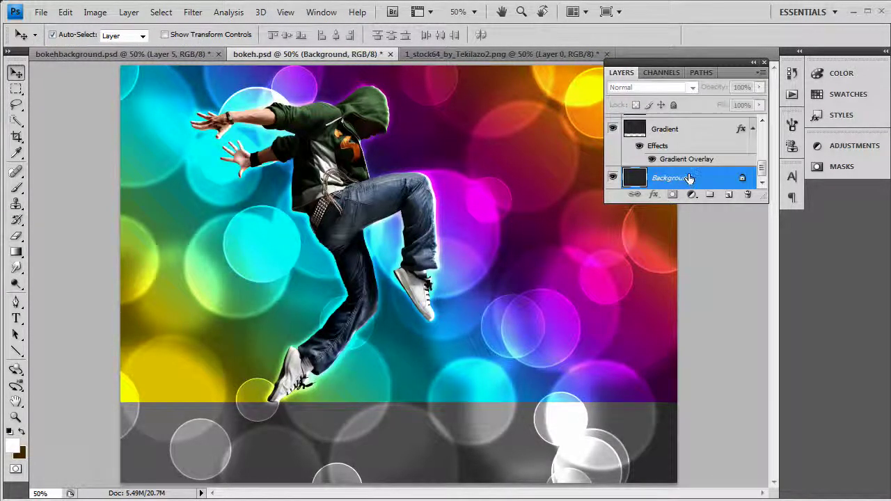
{"action": "double_click", "coordinate": [662, 179]}
{"action": "left_click", "coordinate": [729, 195]}
{"action": "key", "text": "m"}
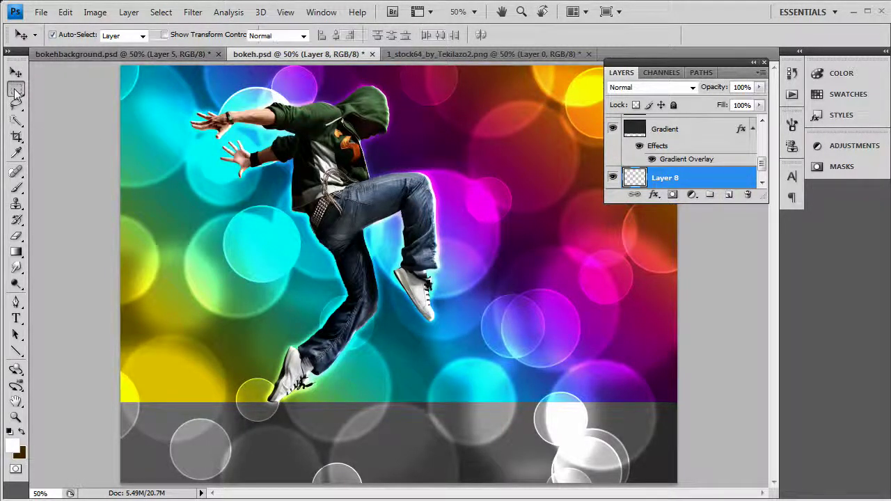
{"action": "left_click_drag", "start_coordinate": [118, 485], "coordinate": [714, 403]}
- Fill the selected strip with blue #005aff using the Paint Bucket and clear the selection
{"action": "left_click", "coordinate": [16, 251]}
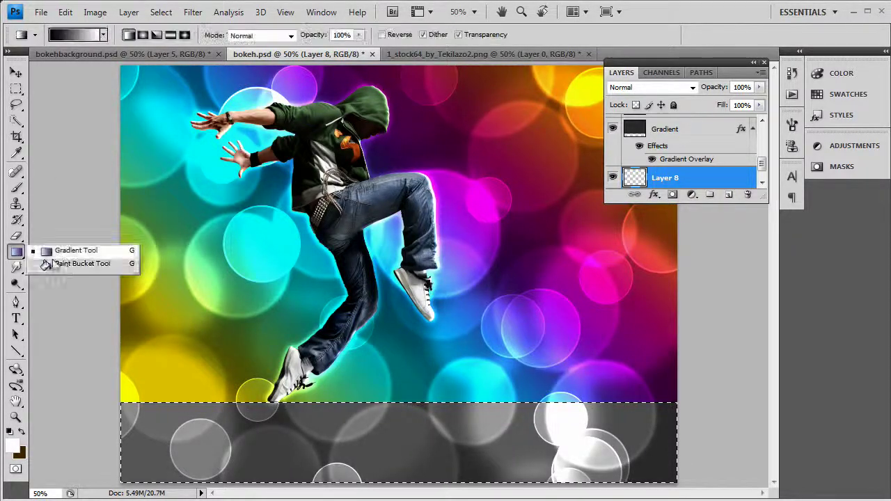
{"action": "left_click", "coordinate": [69, 270]}
{"action": "left_click", "coordinate": [12, 447]}
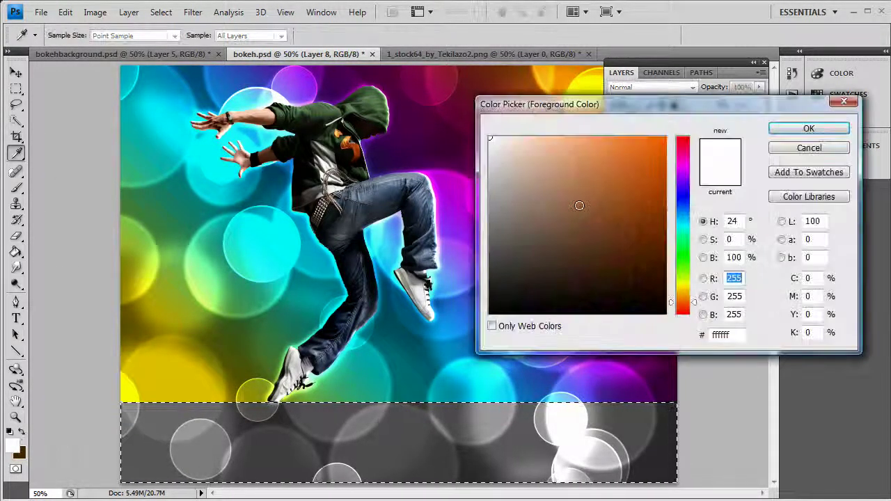
{"action": "left_click_drag", "start_coordinate": [683, 219], "coordinate": [686, 213]}
{"action": "left_click_drag", "start_coordinate": [658, 165], "coordinate": [697, 115]}
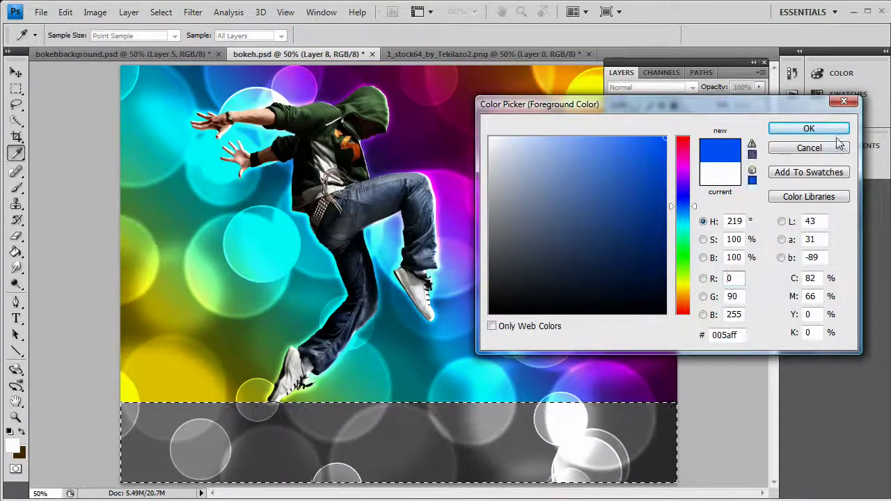
{"action": "key", "text": "Return"}
{"action": "left_click", "coordinate": [513, 462]}
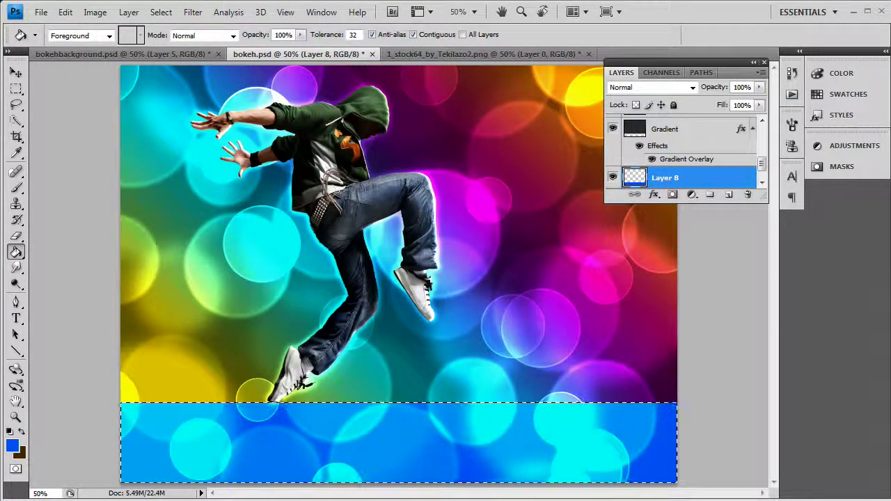
{"action": "left_click", "coordinate": [16, 89]}
{"action": "left_click", "coordinate": [211, 229]}
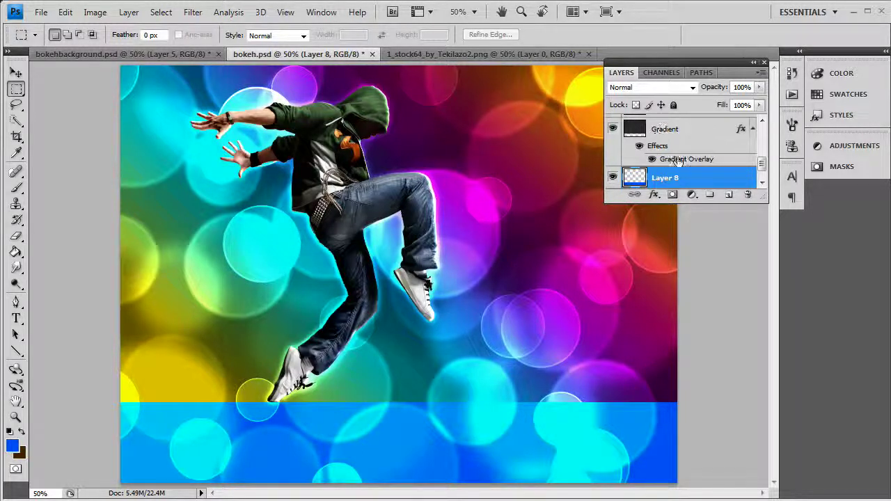
{"action": "scroll", "coordinate": [662, 164], "scroll_direction": "up", "scroll_amount": 5}
{"action": "scroll", "coordinate": [683, 155], "scroll_direction": "down", "scroll_amount": 1}
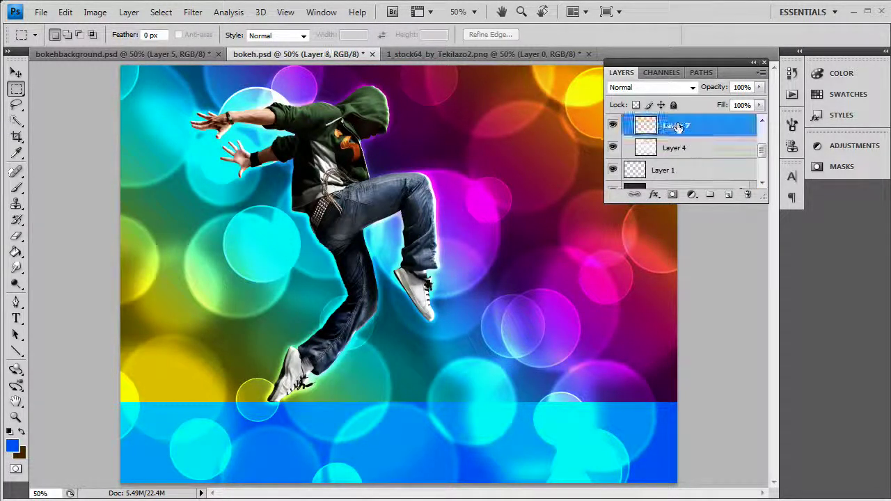
{"action": "scroll", "coordinate": [686, 149], "scroll_direction": "up", "scroll_amount": 1}
{"action": "left_click", "coordinate": [683, 148]}
{"action": "left_click", "coordinate": [685, 127]}
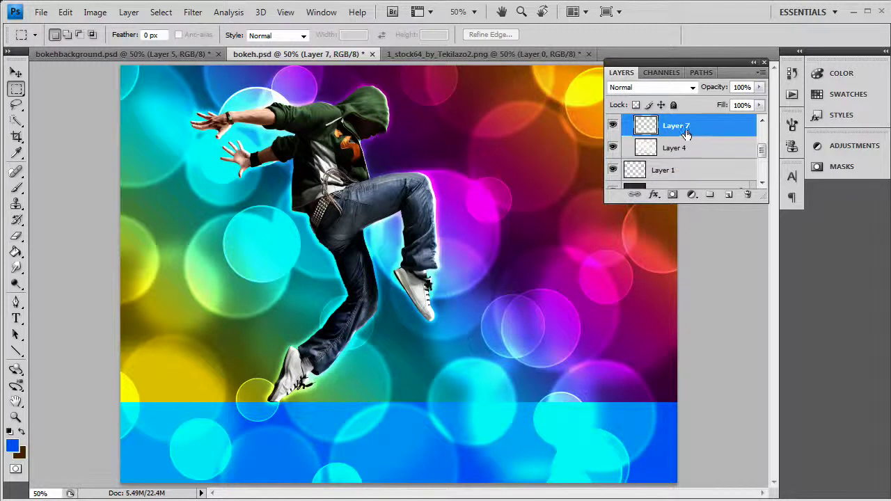
{"action": "scroll", "coordinate": [686, 139], "scroll_direction": "up", "scroll_amount": 2}
{"action": "left_click", "coordinate": [688, 169]}
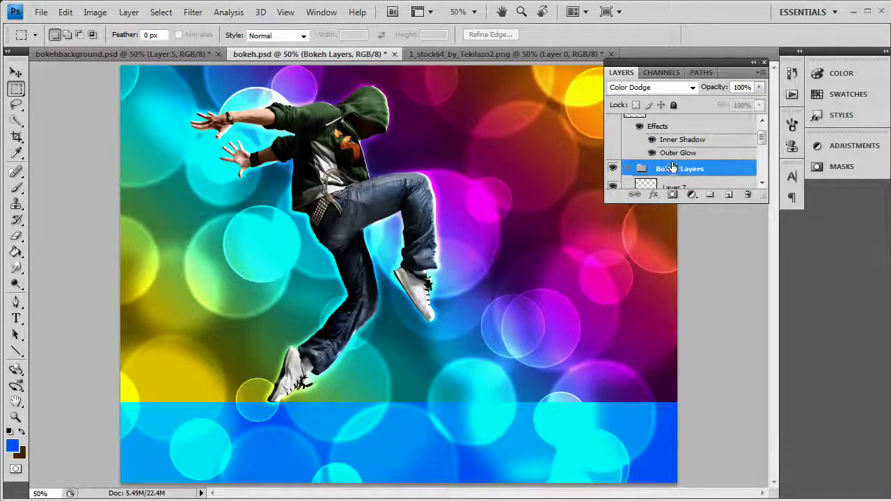
- Darken the blue strip on Layer 8 with Hue/Saturation, setting its lightness to -65
{"action": "scroll", "coordinate": [686, 175], "scroll_direction": "down", "scroll_amount": 5}
{"action": "left_click", "coordinate": [696, 155]}
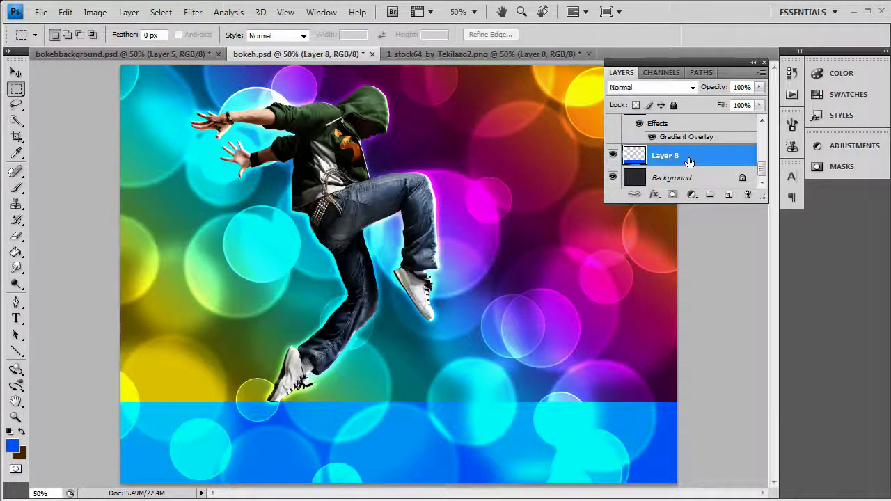
{"action": "key", "text": "ctrl+u"}
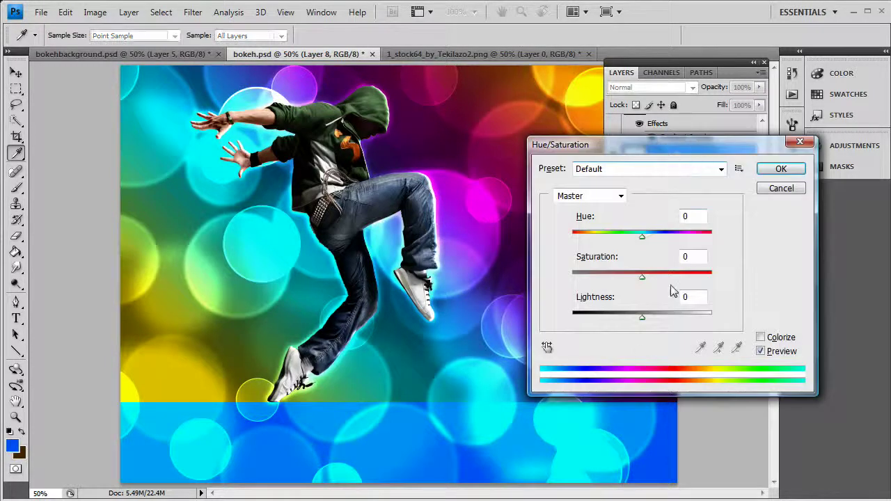
{"action": "left_click_drag", "start_coordinate": [641, 318], "coordinate": [599, 322]}
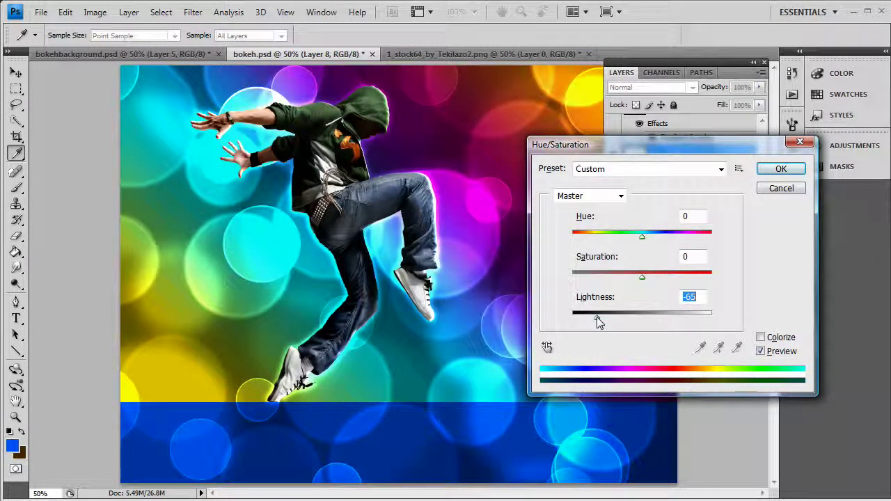
{"action": "left_click", "coordinate": [783, 169]}
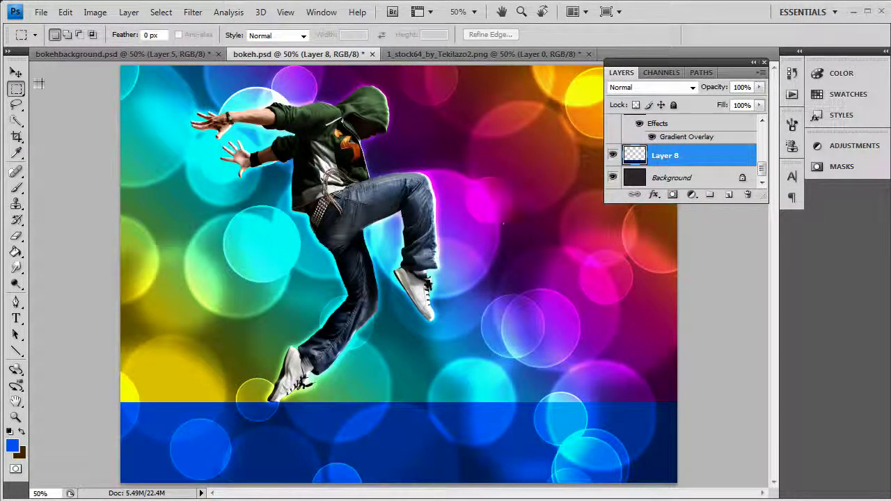
- Enlarge the layer list to show the whole stack and collapse the Bokeh Layers group
{"action": "scroll", "coordinate": [640, 143], "scroll_direction": "up", "scroll_amount": 5}
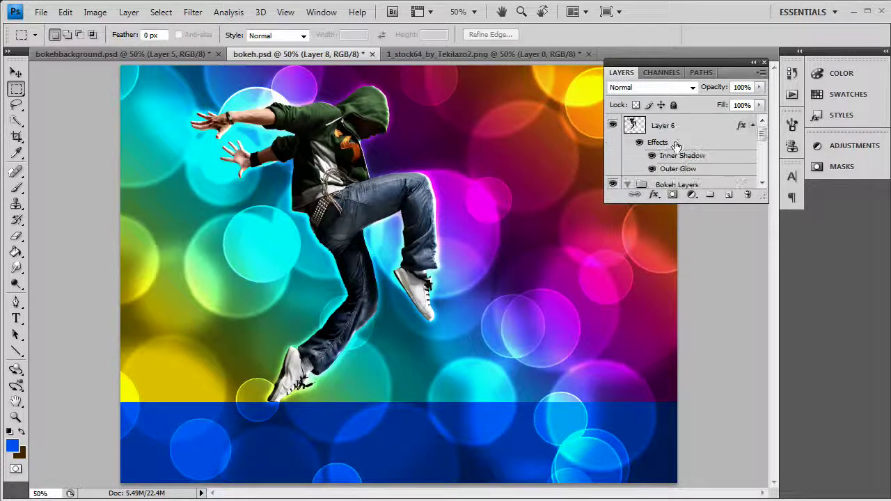
{"action": "left_click_drag", "start_coordinate": [765, 196], "coordinate": [765, 376]}
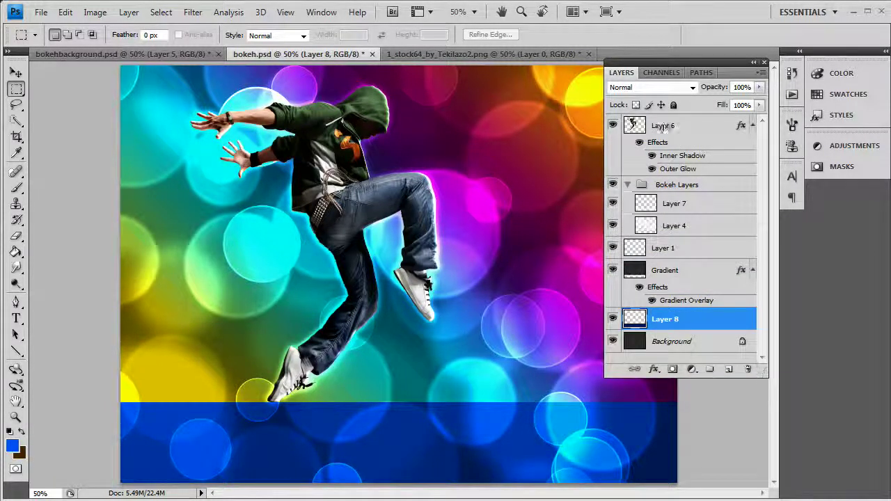
{"action": "left_click", "coordinate": [628, 185]}
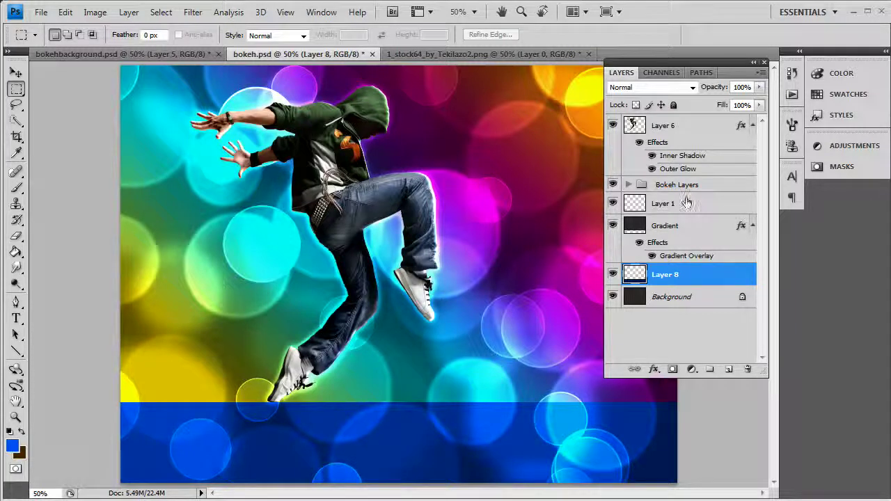
- Add a new layer above the dancer's layer and rename the dancer's layer Character
{"action": "left_click", "coordinate": [704, 128]}
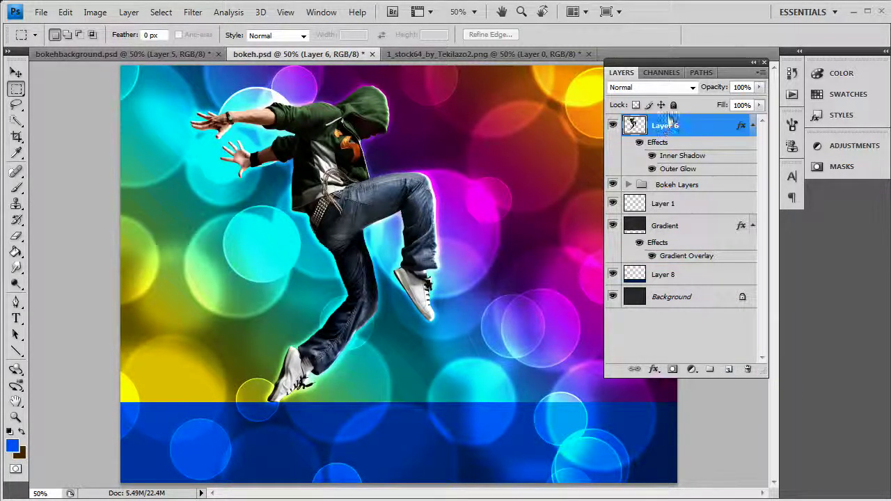
{"action": "left_click", "coordinate": [729, 369]}
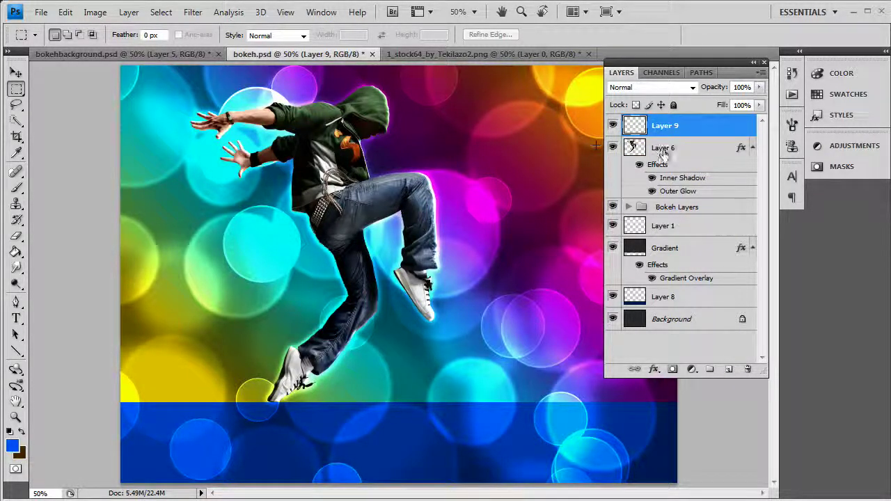
{"action": "double_click", "coordinate": [665, 149]}
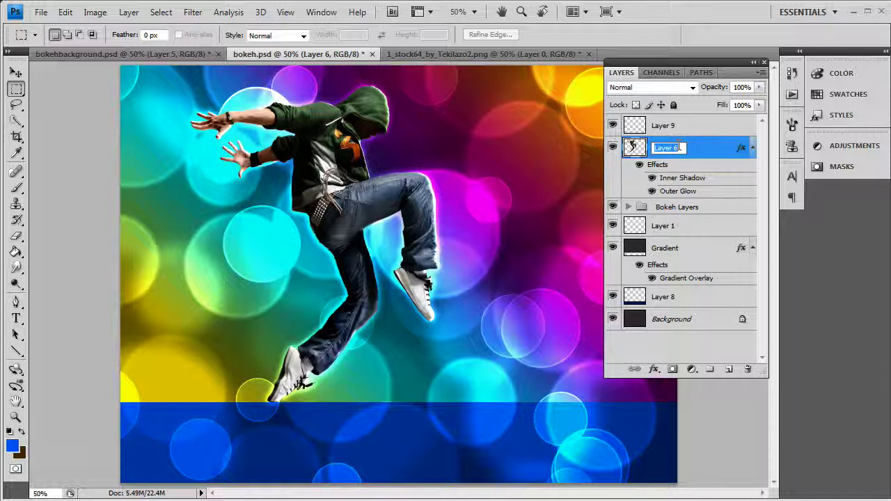
{"action": "type", "text": "Character"}
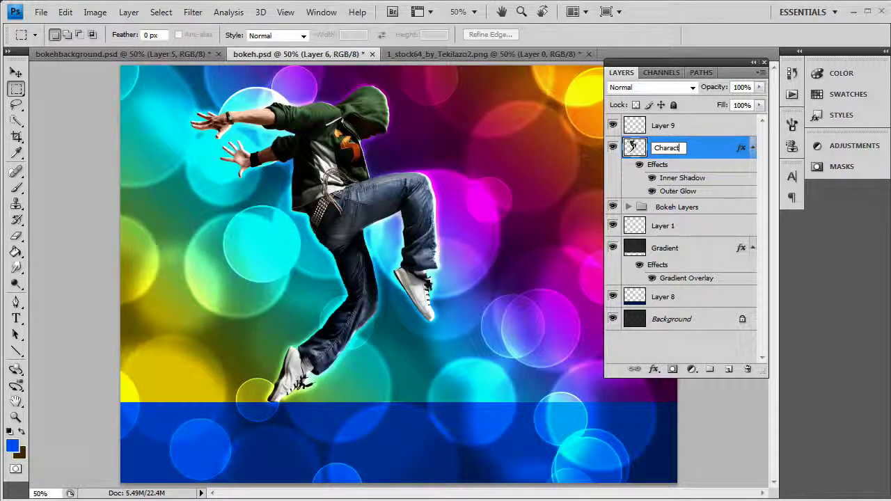
{"action": "key", "text": "Return"}
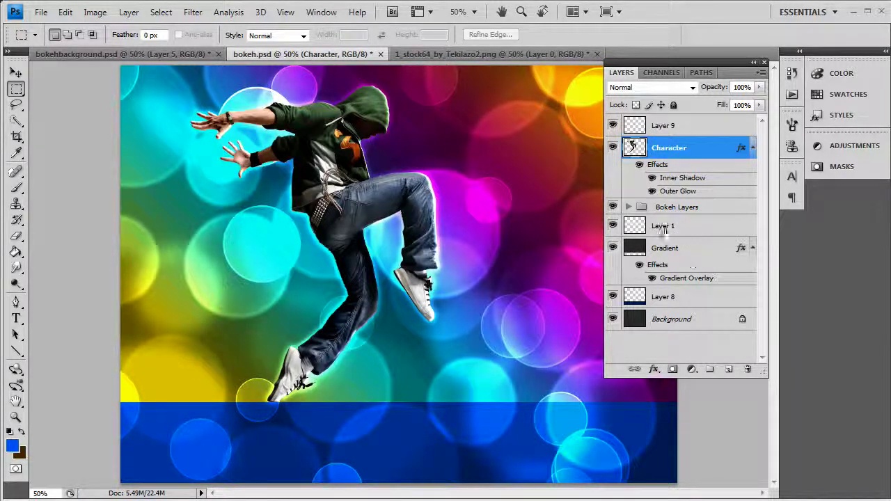
- Rename the new empty layer above Character as Lens Flares
{"action": "left_click", "coordinate": [669, 125]}
{"action": "double_click", "coordinate": [669, 126]}
{"action": "double_click", "coordinate": [669, 127]}
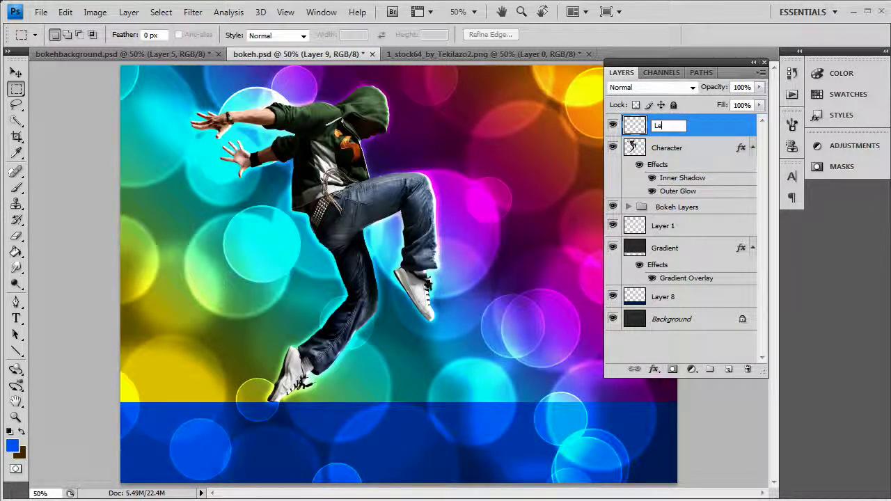
{"action": "type", "text": "Lens Flares"}
{"action": "key", "text": "Return"}
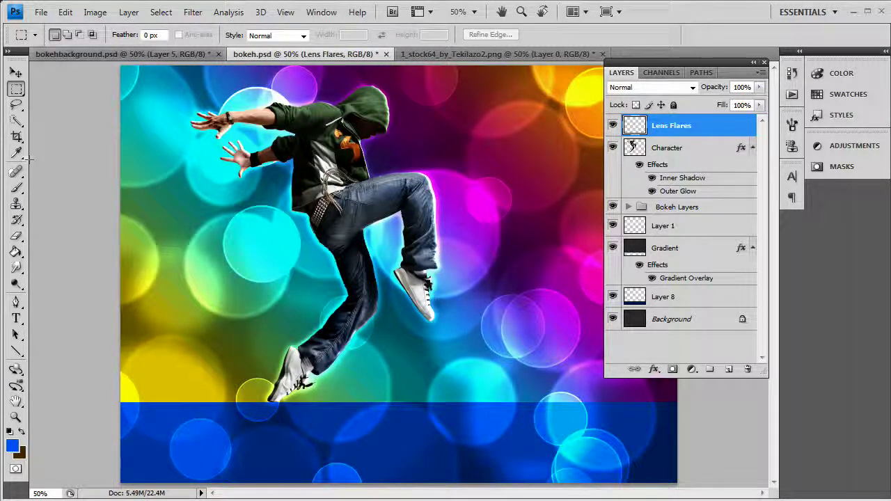
- Set the foreground colour to black and fill the whole Lens Flares layer with the Paint Bucket
{"action": "left_click", "coordinate": [16, 252]}
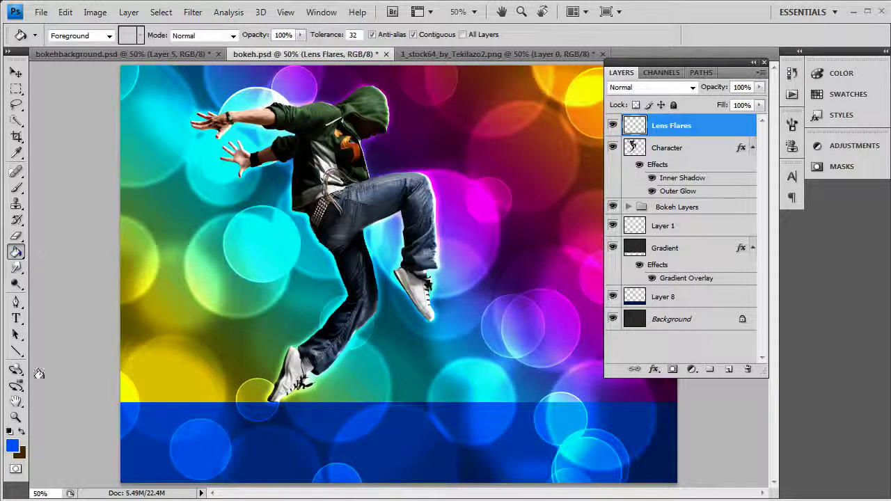
{"action": "left_click", "coordinate": [12, 446]}
{"action": "left_click", "coordinate": [505, 304]}
{"action": "left_click_drag", "start_coordinate": [505, 305], "coordinate": [490, 314]}
{"action": "left_click", "coordinate": [809, 128]}
{"action": "left_click", "coordinate": [422, 244]}
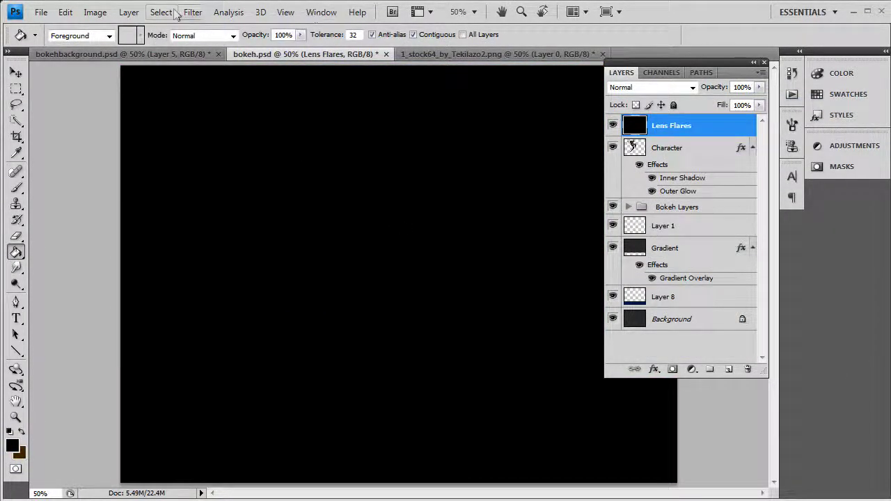
- Try a 105mm Prime lens flare at 100% brightness near the centre of the black layer and undo it
{"action": "left_click", "coordinate": [202, 14]}
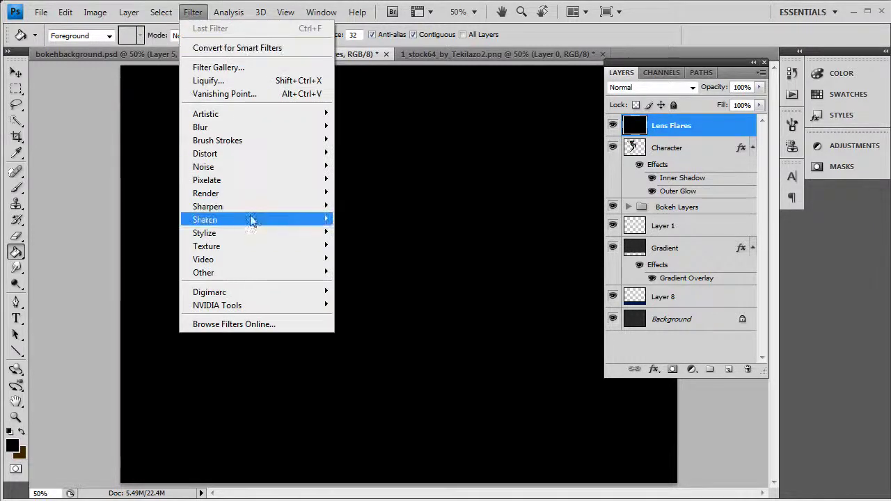
{"action": "mouse_move", "coordinate": [263, 196]}
{"action": "left_click", "coordinate": [365, 232]}
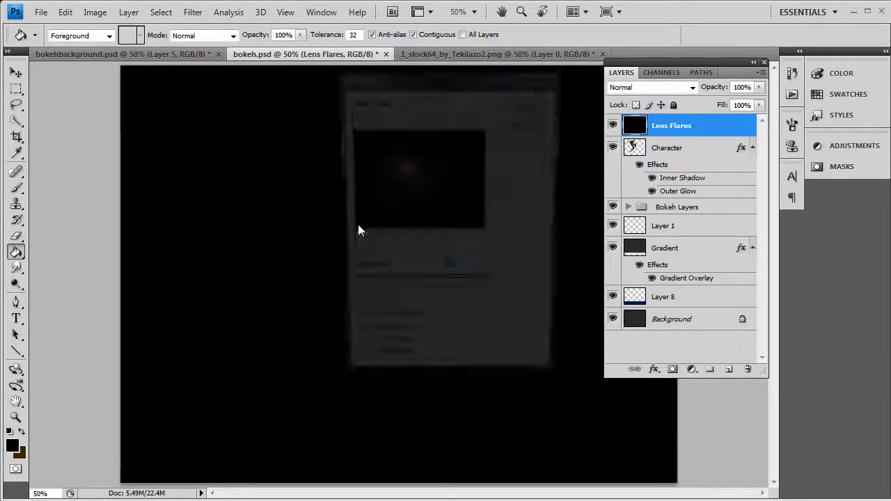
{"action": "left_click", "coordinate": [388, 355]}
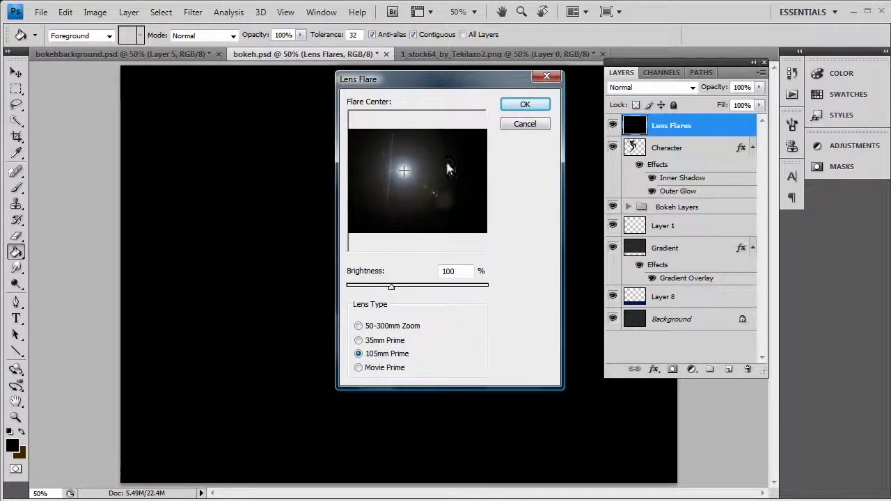
{"action": "left_click", "coordinate": [417, 182]}
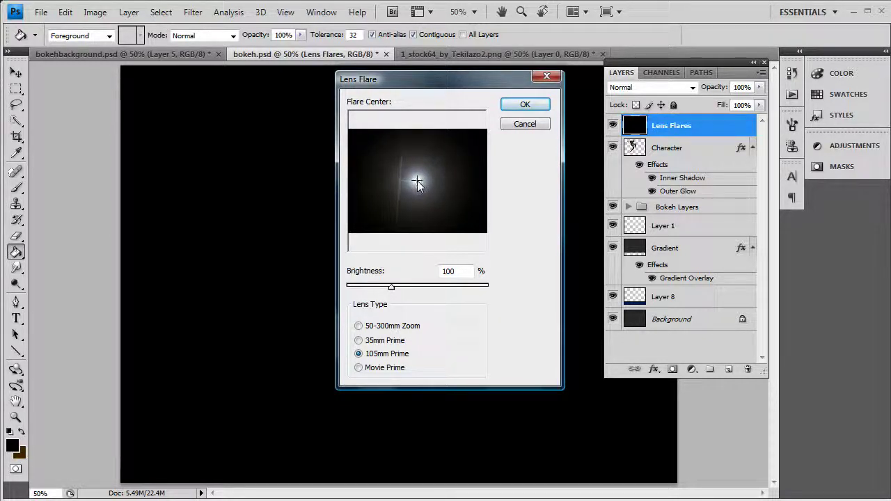
{"action": "left_click", "coordinate": [416, 183]}
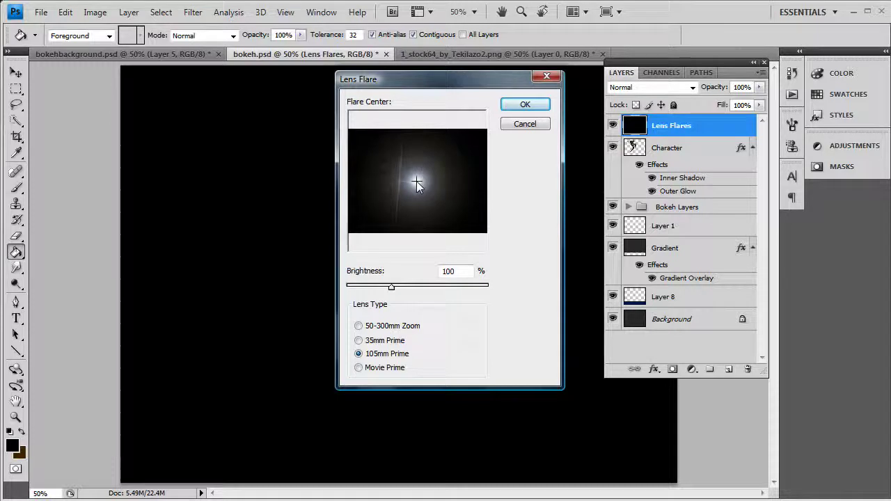
{"action": "left_click", "coordinate": [525, 104]}
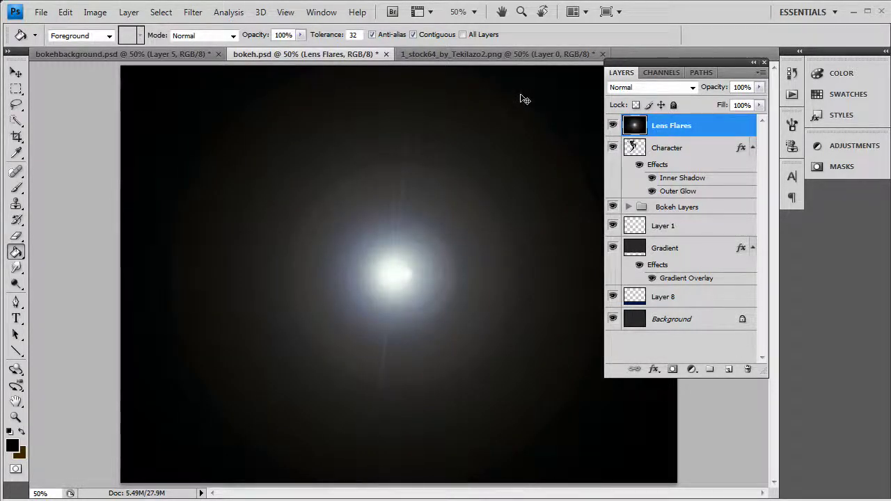
{"action": "key", "text": "ctrl+z"}
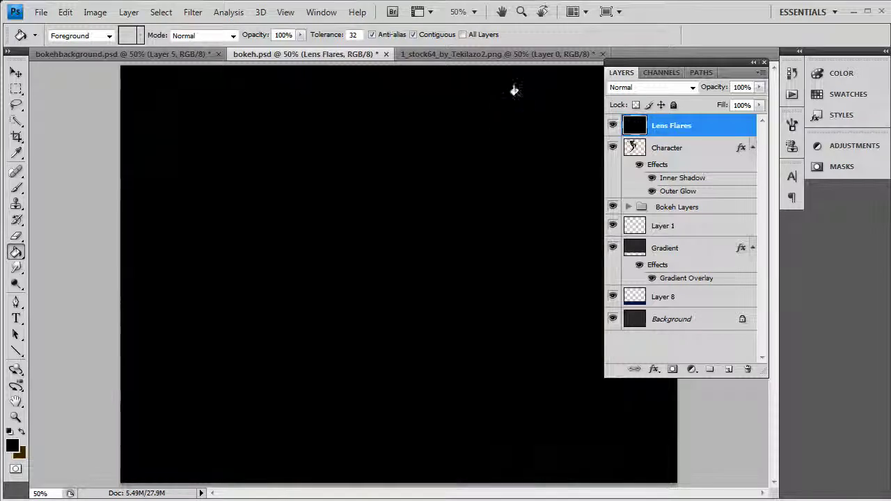
- Render the lens flare again with its centre at the middle of the preview, and undo that attempt too
{"action": "left_click", "coordinate": [193, 12]}
{"action": "mouse_move", "coordinate": [278, 193]}
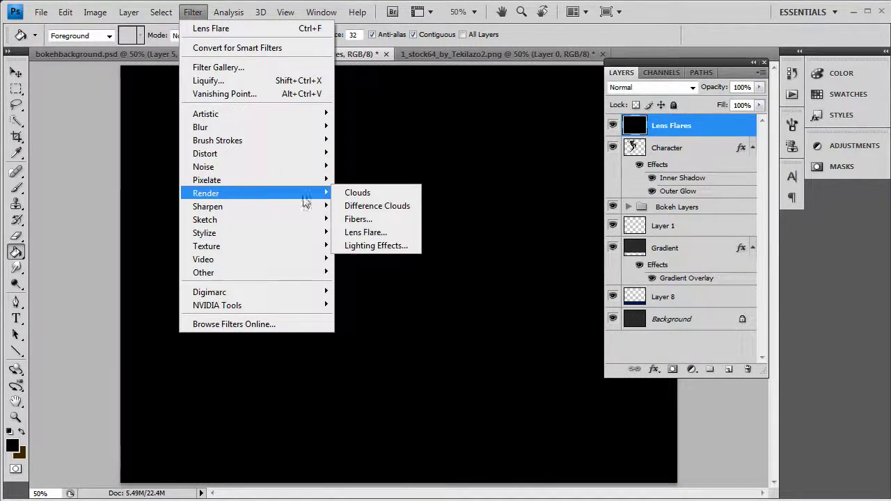
{"action": "left_click", "coordinate": [385, 234]}
{"action": "left_click", "coordinate": [416, 181]}
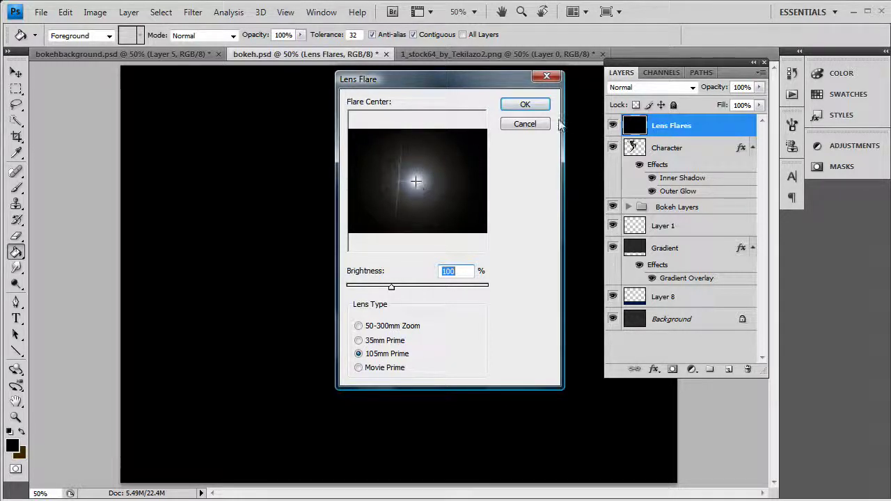
{"action": "left_click", "coordinate": [525, 103]}
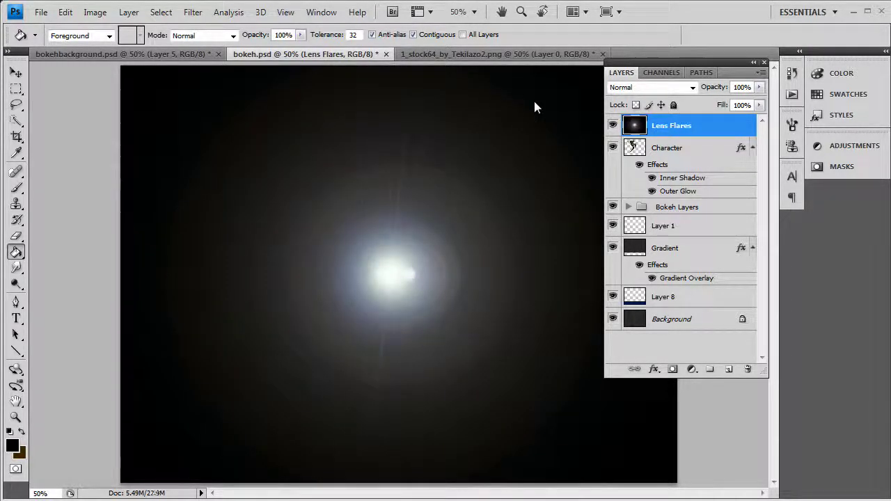
{"action": "key", "text": "ctrl+z"}
- Render a 105mm Prime lens flare at 100% brightness on the Lens Flares layer, with its centre slightly right of the canvas middle
{"action": "left_click", "coordinate": [193, 12]}
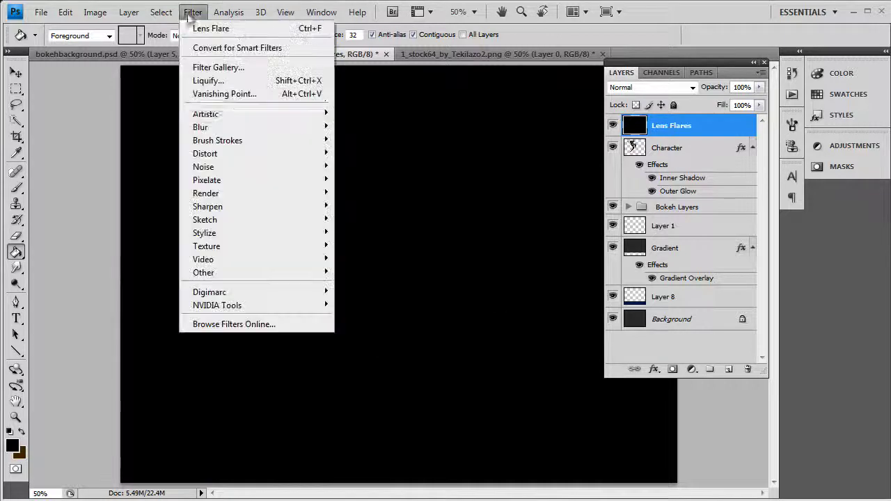
{"action": "mouse_move", "coordinate": [299, 193]}
{"action": "left_click", "coordinate": [363, 233]}
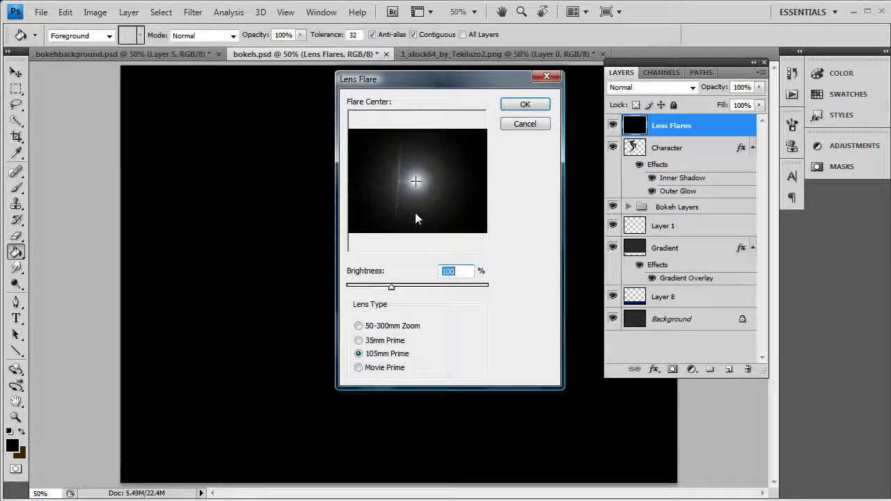
{"action": "left_click_drag", "start_coordinate": [421, 182], "coordinate": [419, 182]}
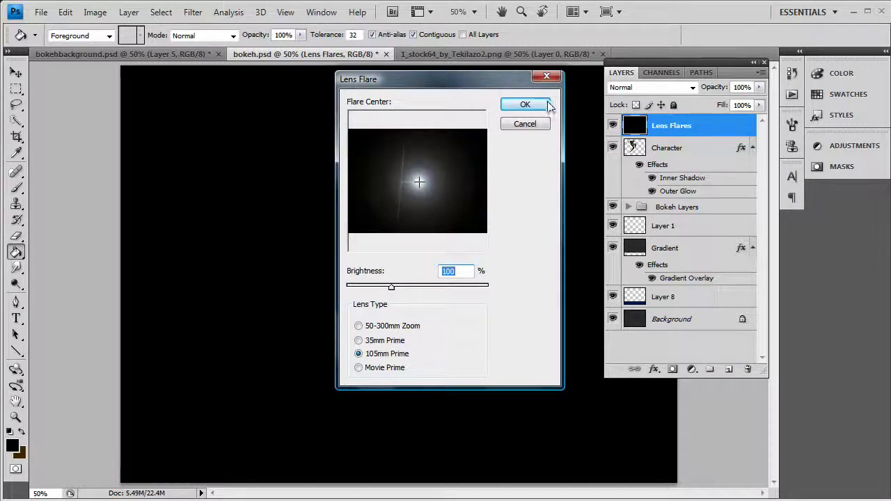
{"action": "left_click", "coordinate": [526, 103]}
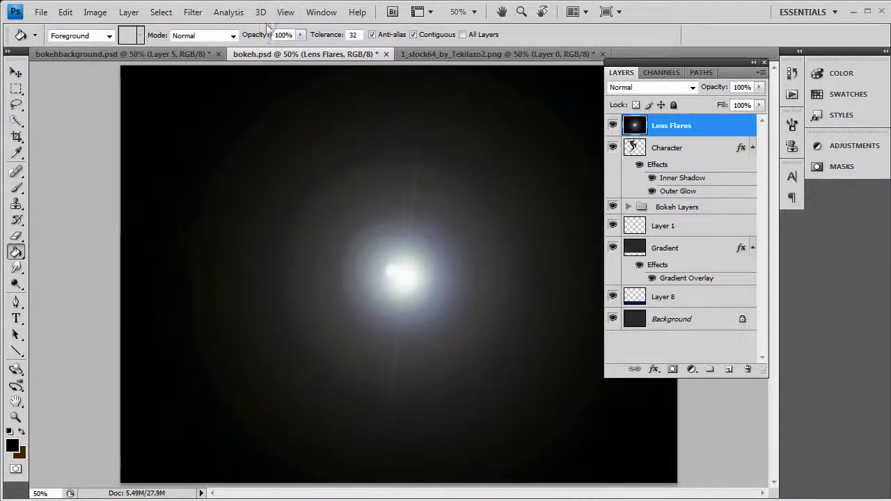
- Soften the rendered lens flare with a Gaussian Blur of 8.7 pixels radius
{"action": "left_click", "coordinate": [193, 12]}
{"action": "mouse_move", "coordinate": [242, 128]}
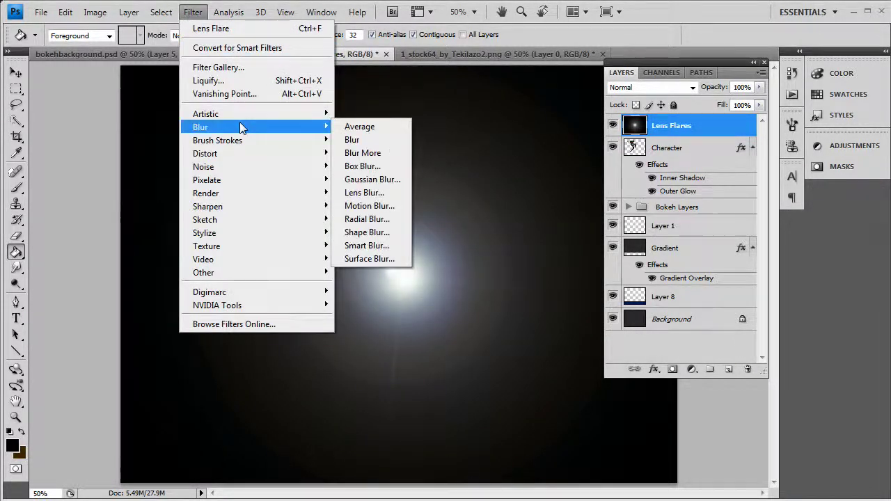
{"action": "left_click", "coordinate": [372, 180]}
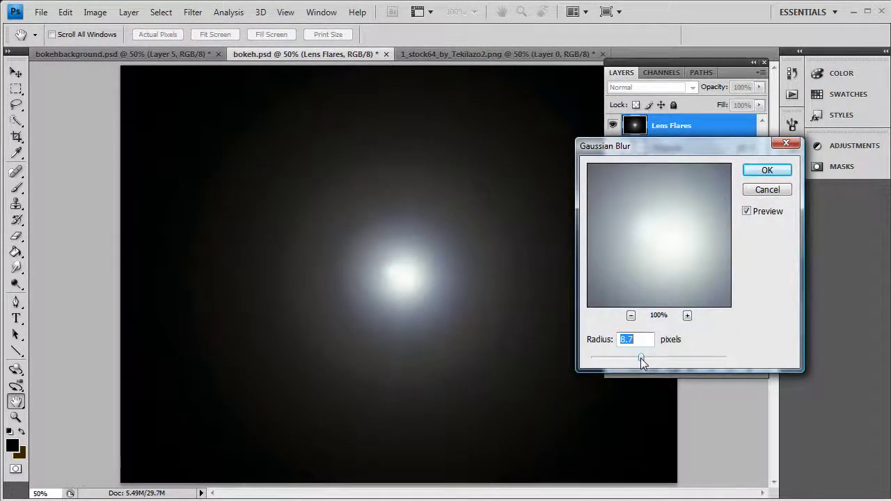
{"action": "left_click", "coordinate": [767, 171]}
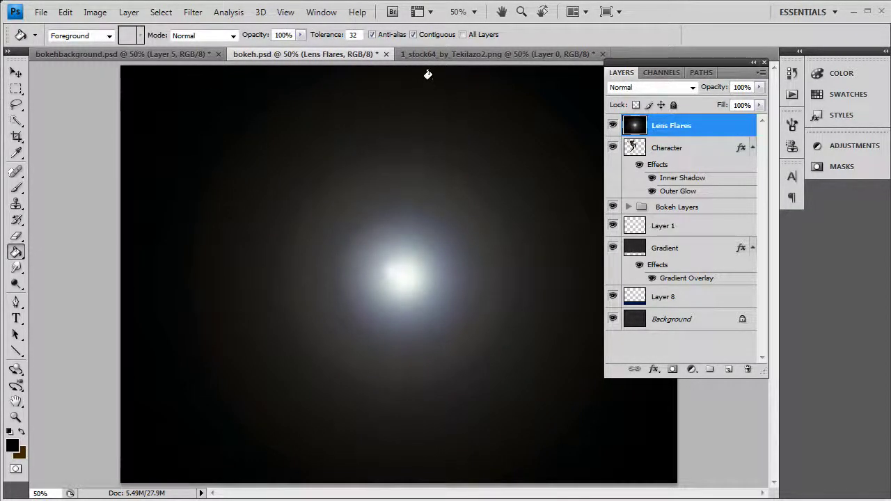
- Squash the Lens Flares layer with Free Transform to 3.5% height along the canvas's lower edge and apply the transformation
{"action": "left_click", "coordinate": [70, 12]}
{"action": "left_click", "coordinate": [111, 257]}
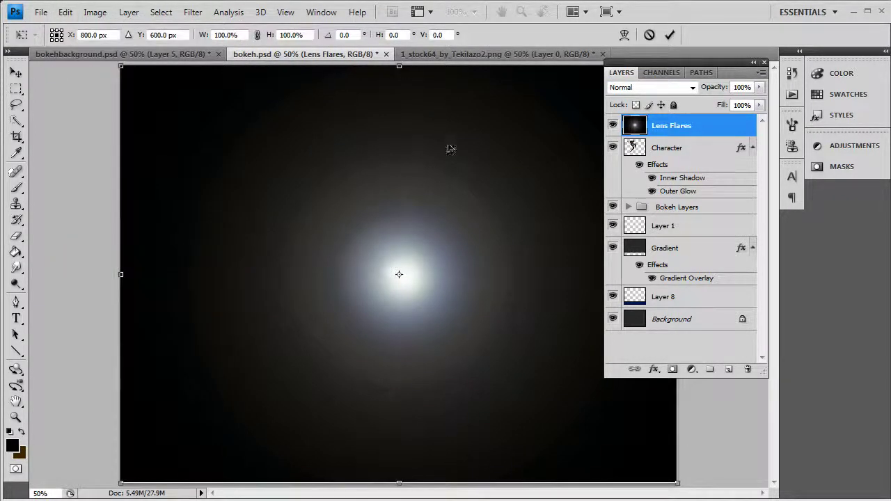
{"action": "left_click_drag", "start_coordinate": [399, 68], "coordinate": [444, 471]}
{"action": "left_click", "coordinate": [16, 72]}
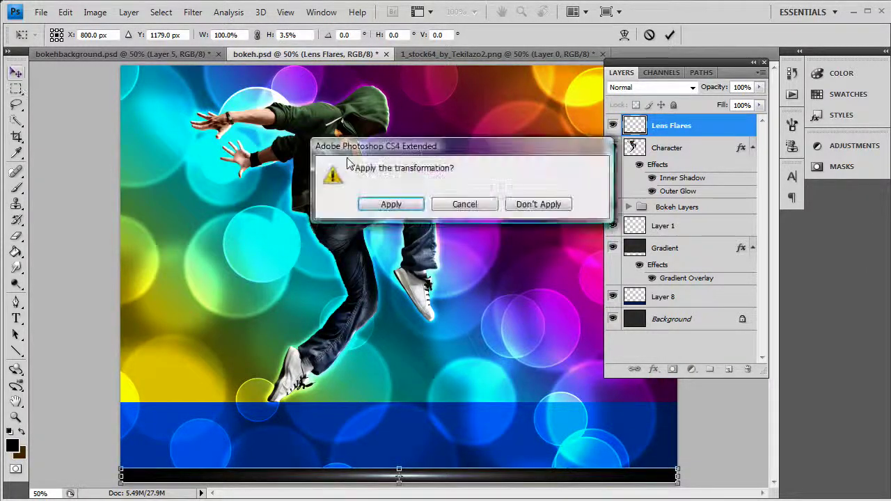
{"action": "left_click", "coordinate": [392, 204]}
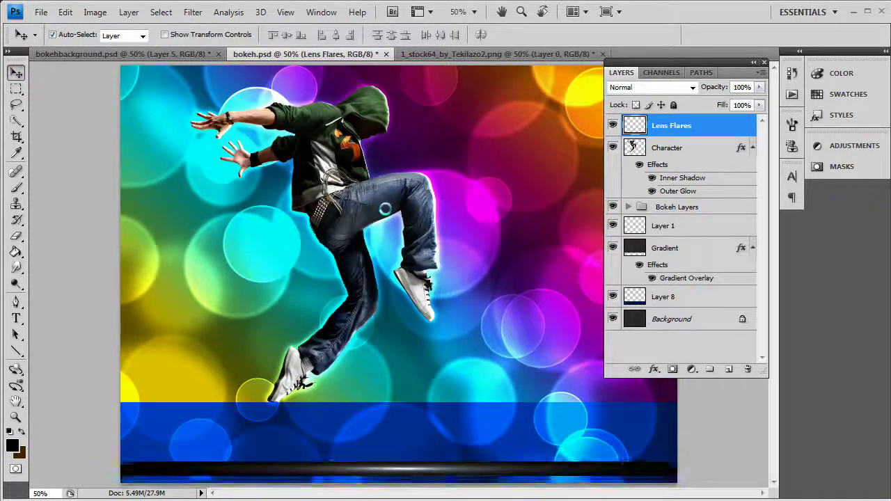
- Move the flattened flare strip up until it covers the line between the bokeh background and the blue floor
{"action": "key", "text": "shift+Up"}
{"action": "key", "text": "shift+Up"}
{"action": "key", "text": "shift+Up"}
{"action": "key", "text": "shift+Up"}
{"action": "key", "text": "shift+Up"}
{"action": "key", "text": "shift+Up"}
{"action": "key", "text": "shift+Up"}
{"action": "key", "text": "shift+Up"}
{"action": "key", "text": "shift+Up"}
{"action": "key", "text": "shift+Up"}
{"action": "key", "text": "shift+Up"}
{"action": "key", "text": "shift+Up"}
{"action": "key", "text": "shift+Up"}
{"action": "key", "text": "shift+Up"}
{"action": "key", "text": "shift+Up"}
{"action": "key", "text": "shift+Up"}
{"action": "key", "text": "shift+Up"}
{"action": "key", "text": "shift+Up"}
{"action": "key", "text": "shift+Up"}
{"action": "key", "text": "shift+Up"}
{"action": "key", "text": "shift+Up"}
{"action": "key", "text": "shift+Down"}
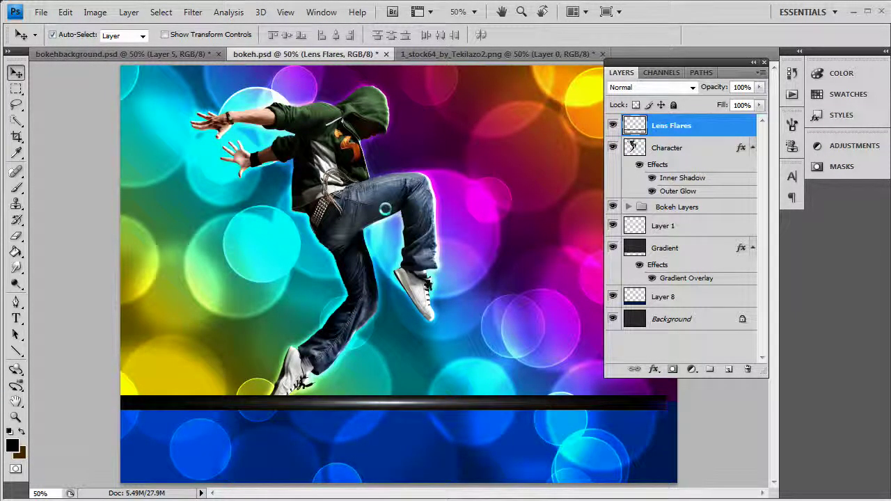
- Shift the flare strip left along the floor line until its right end sits about two-thirds across the canvas
{"action": "key", "text": "shift+Left"}
{"action": "key", "text": "shift+Left"}
{"action": "key", "text": "shift+Left"}
{"action": "key", "text": "shift+Left"}
{"action": "key", "text": "shift+Left"}
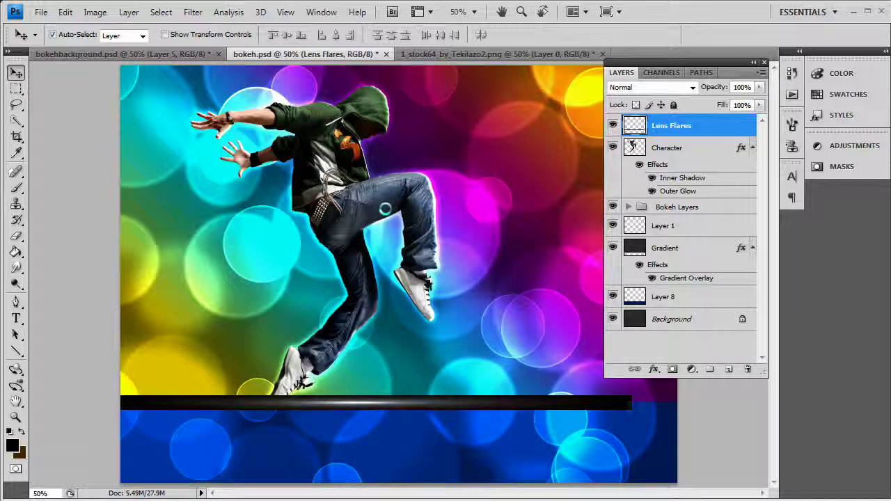
{"action": "key", "text": "shift+Left"}
{"action": "key", "text": "shift+Left"}
{"action": "key", "text": "shift+Left"}
{"action": "key", "text": "shift+Left"}
{"action": "key", "text": "shift+Left"}
{"action": "key", "text": "shift+Left"}
{"action": "key", "text": "shift+Left"}
{"action": "key", "text": "shift+Left"}
{"action": "key", "text": "shift+Left"}
{"action": "key", "text": "shift+Left"}
{"action": "key", "text": "shift+Left"}
{"action": "key", "text": "shift+Left"}
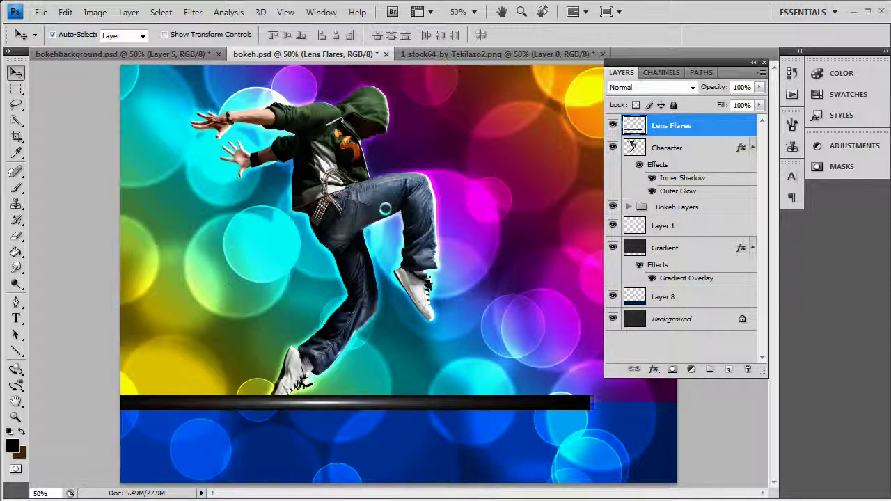
{"action": "key", "text": "shift+Left"}
{"action": "key", "text": "shift+Left"}
{"action": "key", "text": "shift+Left"}
{"action": "key", "text": "shift+Left"}
{"action": "key", "text": "shift+Left"}
{"action": "key", "text": "shift+Left"}
{"action": "key", "text": "shift+Left"}
{"action": "key", "text": "shift+Left"}
{"action": "key", "text": "shift+Left"}
{"action": "key", "text": "shift+Left"}
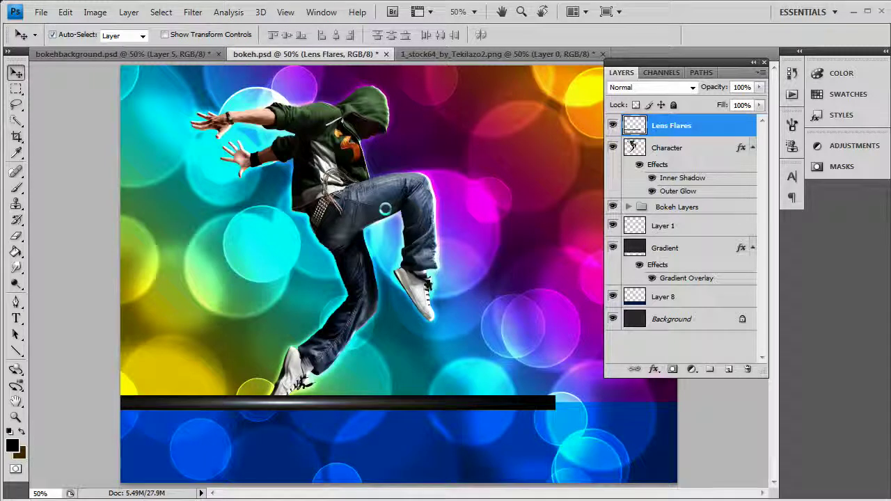
{"action": "key", "text": "shift+Left"}
{"action": "key", "text": "shift+Left"}
{"action": "key", "text": "shift+Left"}
{"action": "key", "text": "shift+Left"}
{"action": "key", "text": "shift+Left"}
{"action": "key", "text": "shift+Left"}
{"action": "key", "text": "shift+Left"}
{"action": "key", "text": "shift+Left"}
{"action": "key", "text": "shift+Left"}
{"action": "key", "text": "shift+Left"}
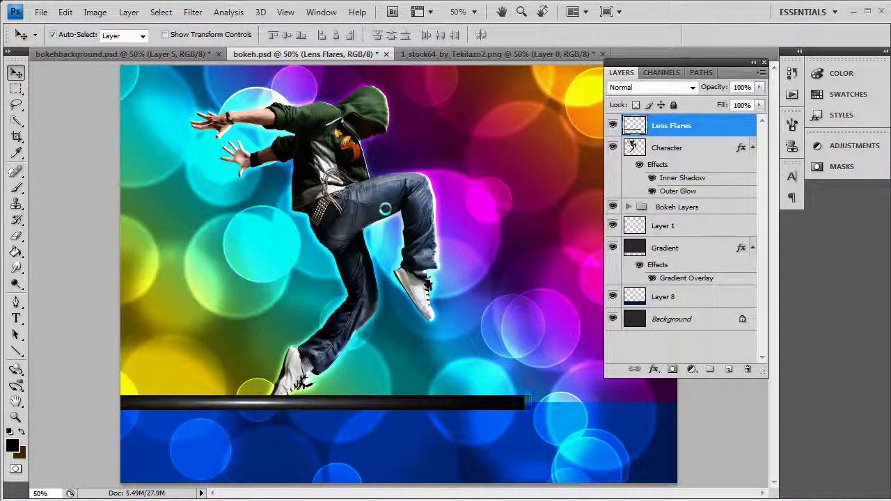
{"action": "key", "text": "shift+Left"}
{"action": "key", "text": "shift+Left"}
{"action": "key", "text": "shift+Left"}
{"action": "key", "text": "shift+Left"}
{"action": "key", "text": "shift+Left"}
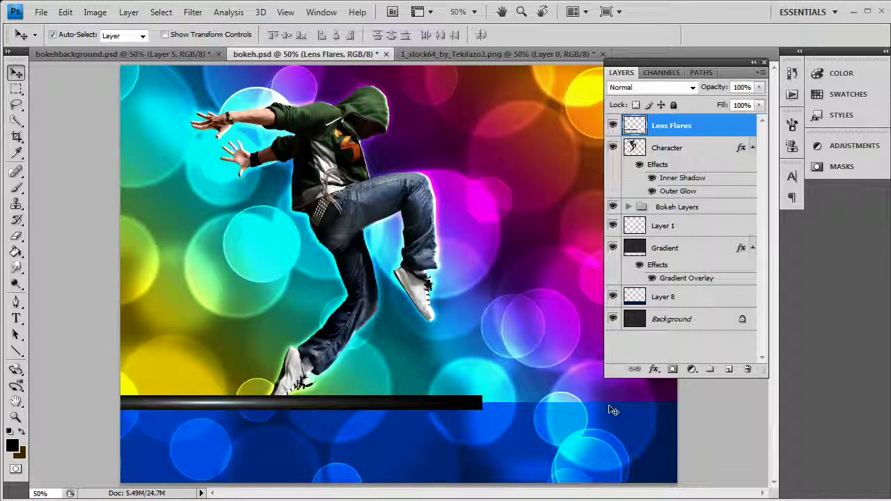
- Try out different blend modes on the Lens Flares layer and settle on Color Dodge
{"action": "left_click", "coordinate": [682, 87]}
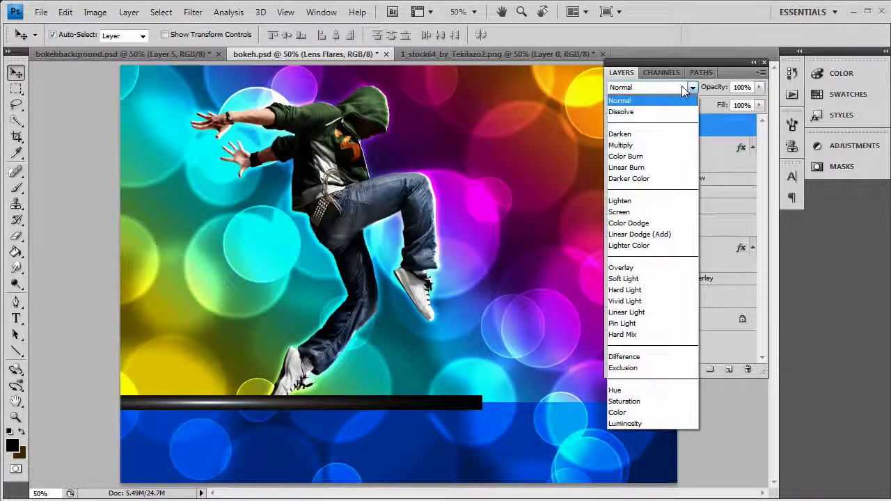
{"action": "left_click", "coordinate": [630, 101]}
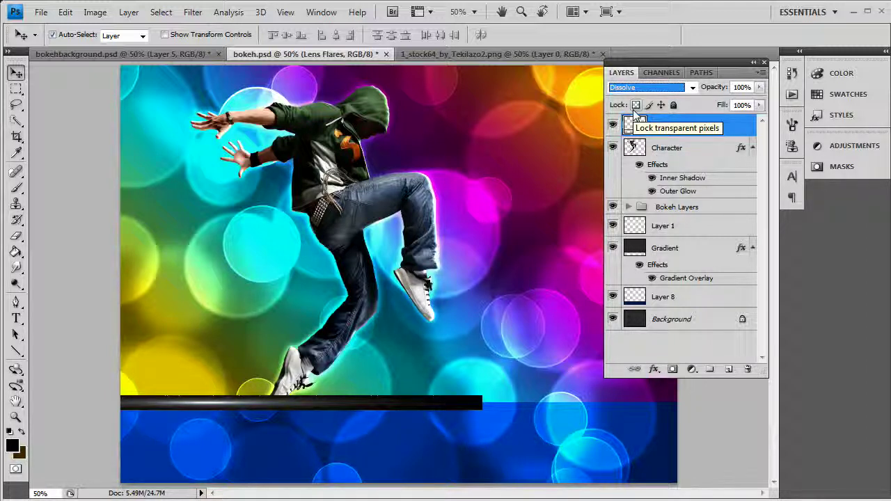
{"action": "key", "text": "Down"}
{"action": "key", "text": "Down"}
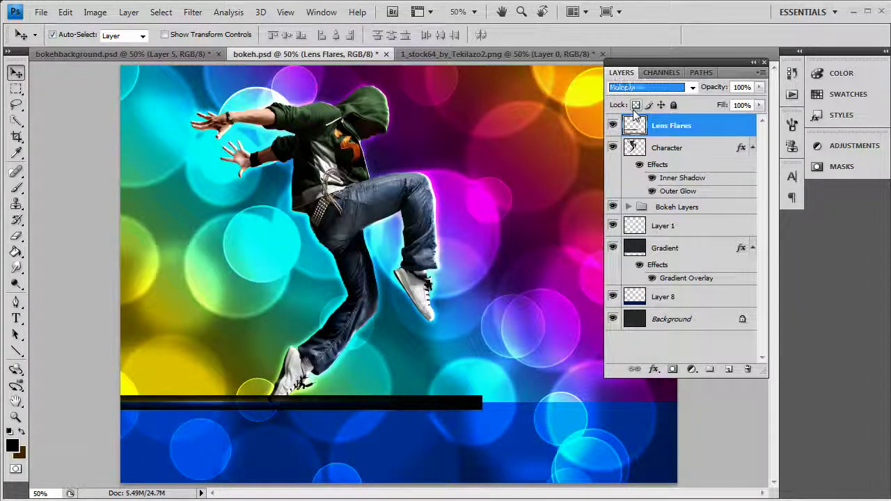
{"action": "key", "text": "Down"}
{"action": "key", "text": "Down"}
{"action": "key", "text": "Down"}
{"action": "key", "text": "Down"}
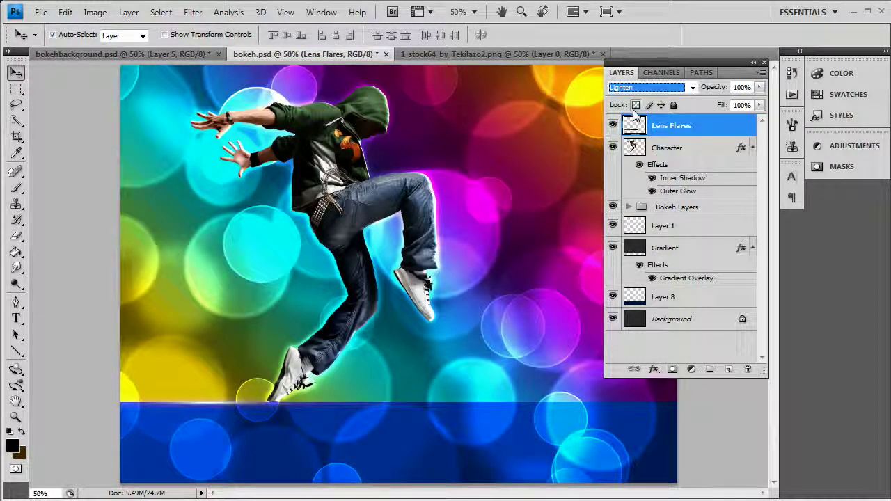
{"action": "key", "text": "Down"}
{"action": "key", "text": "Down"}
{"action": "key", "text": "Down"}
{"action": "key", "text": "Down"}
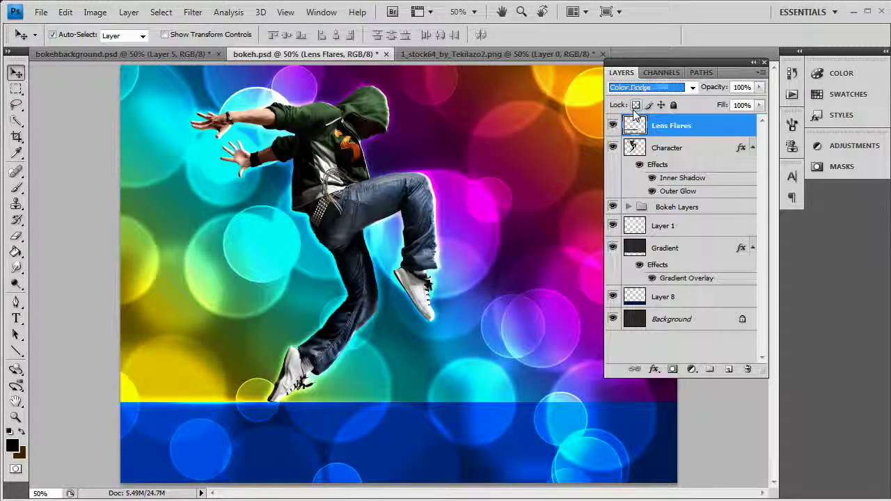
{"action": "key", "text": "Down"}
{"action": "key", "text": "Down"}
{"action": "key", "text": "Down"}
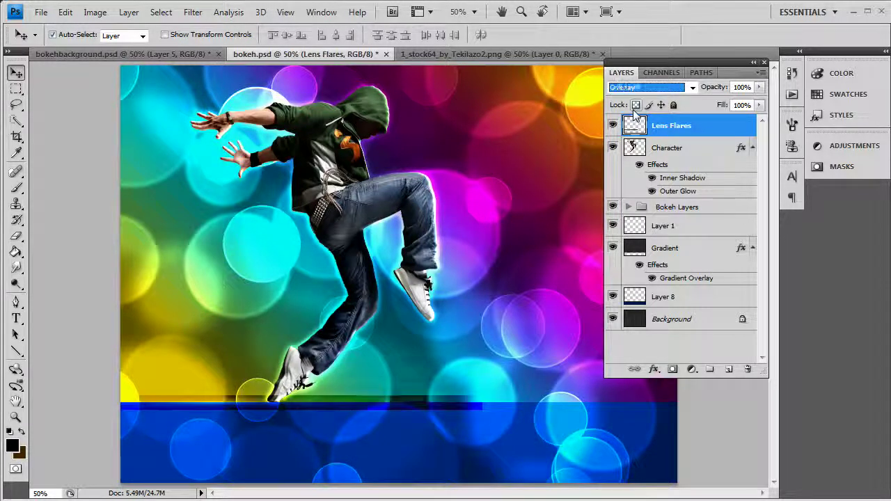
{"action": "key", "text": "Down"}
{"action": "key", "text": "Down"}
{"action": "key", "text": "Down"}
{"action": "key", "text": "Down"}
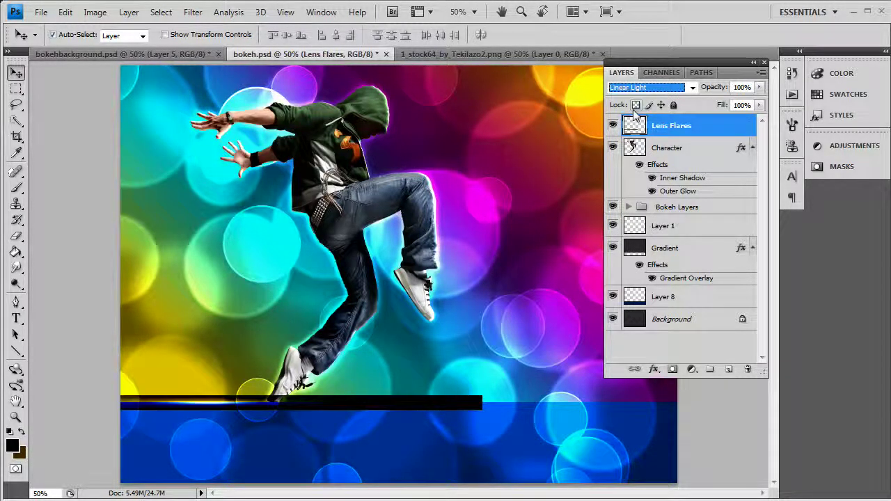
{"action": "key", "text": "Down"}
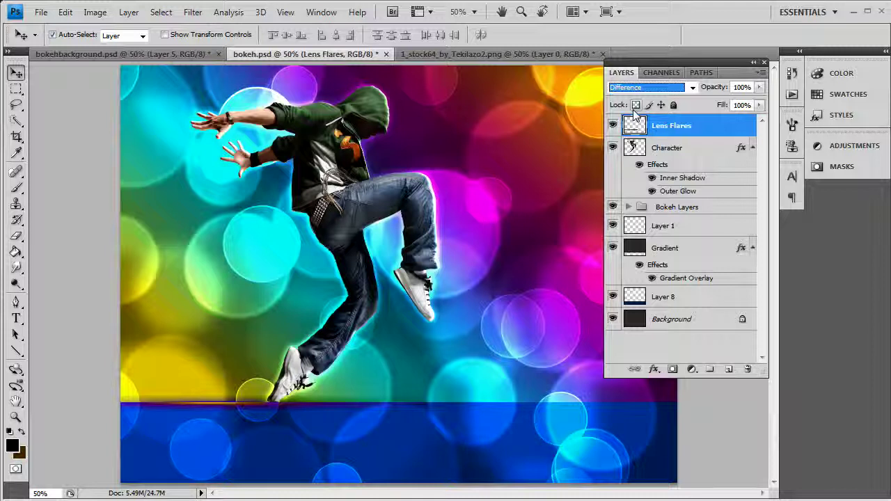
{"action": "key", "text": "Up"}
{"action": "key", "text": "Up"}
{"action": "key", "text": "Up"}
{"action": "key", "text": "Up"}
{"action": "key", "text": "Up"}
{"action": "key", "text": "Up"}
{"action": "key", "text": "Up"}
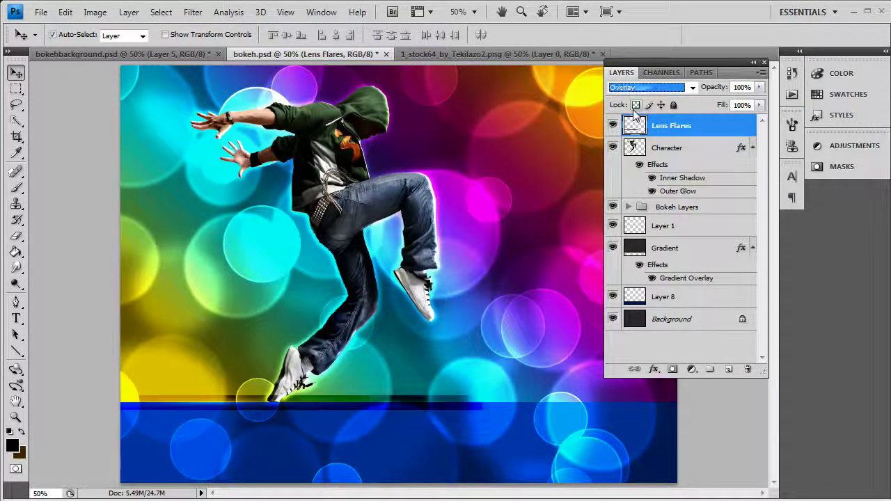
{"action": "key", "text": "Up"}
{"action": "key", "text": "Up"}
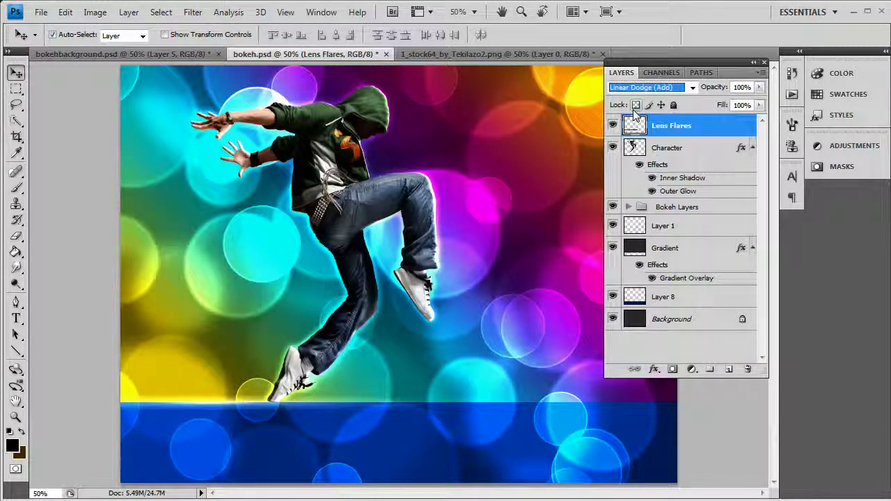
{"action": "key", "text": "Up"}
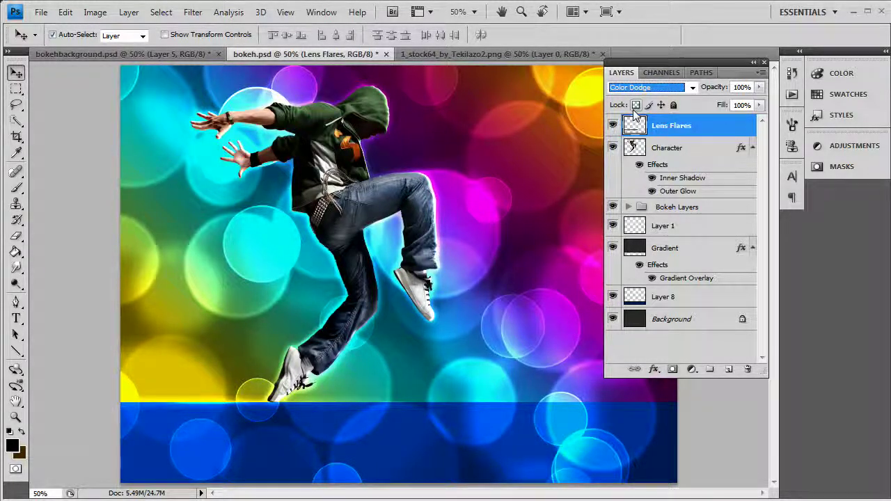
- Duplicate the Lens Flares layer and merge the copy with the original into one layer
{"action": "right_click", "coordinate": [676, 131]}
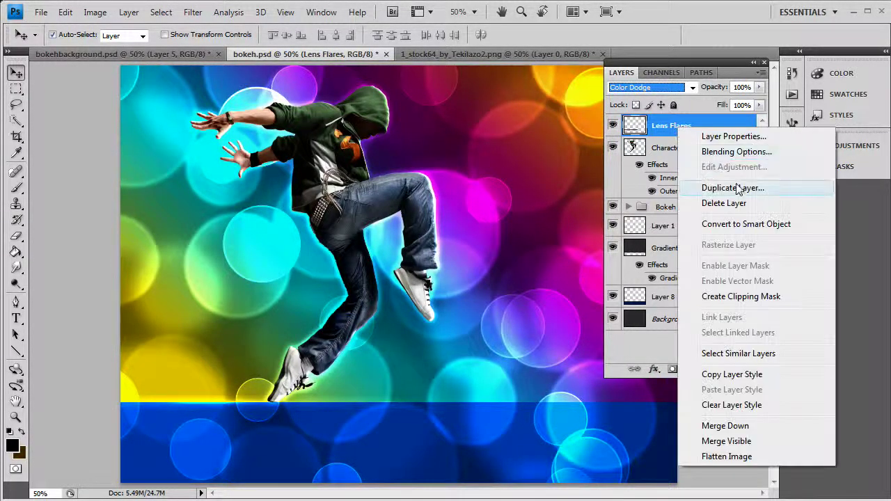
{"action": "left_click", "coordinate": [736, 187]}
{"action": "left_click", "coordinate": [571, 157]}
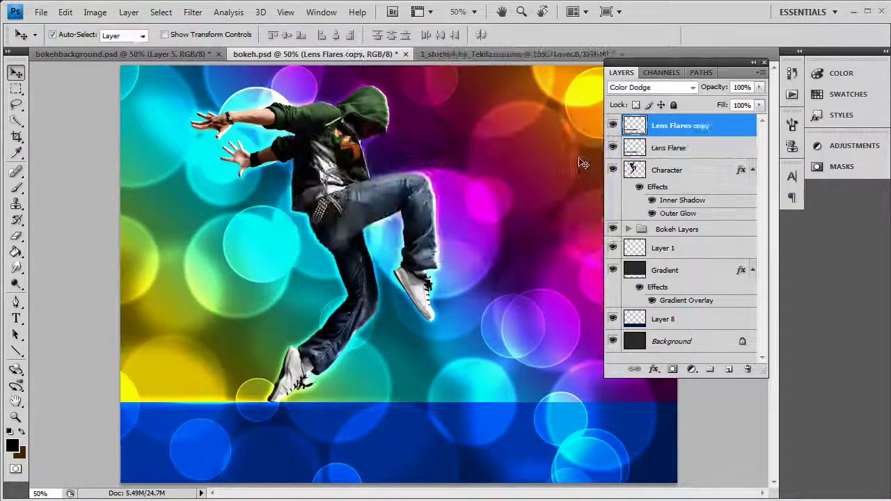
{"action": "left_click", "coordinate": [677, 148], "text": "shift"}
{"action": "key", "text": "ctrl+e"}
- Set the merged flare layer's blend mode to Lighten after trying Color Dodge, and nudge the flare right toward the dancer's foot
{"action": "left_click", "coordinate": [661, 88]}
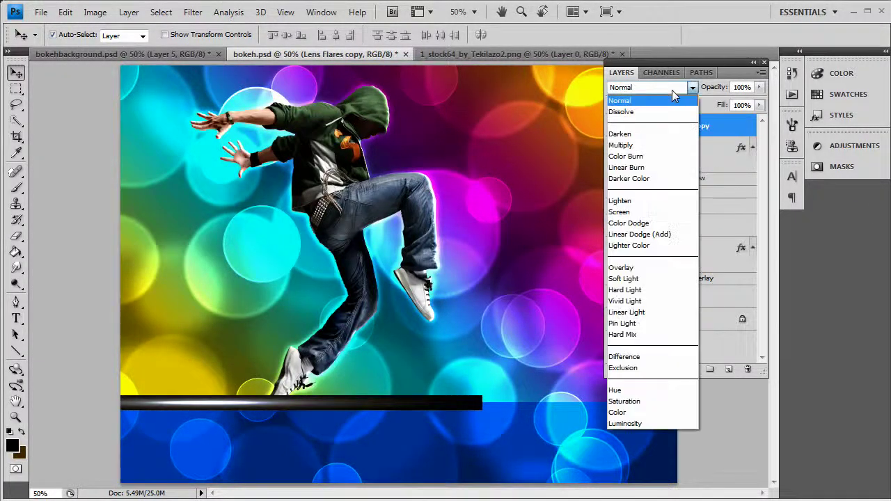
{"action": "left_click", "coordinate": [646, 225]}
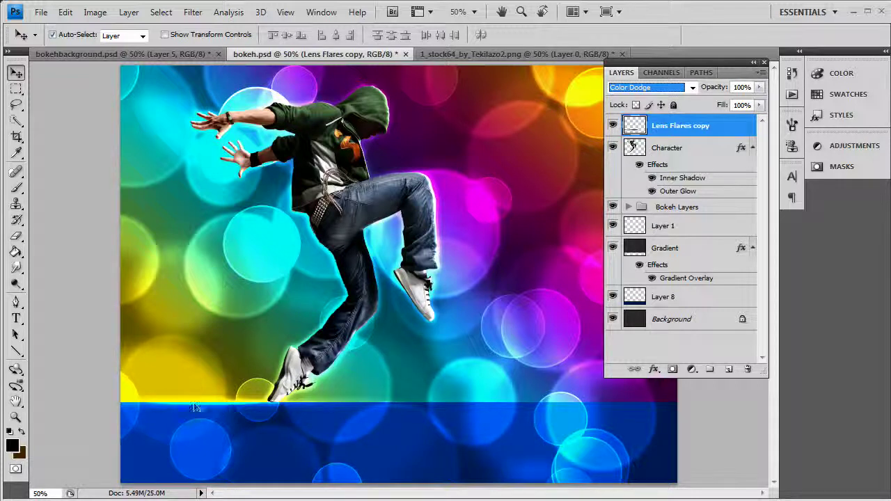
{"action": "left_click", "coordinate": [205, 404]}
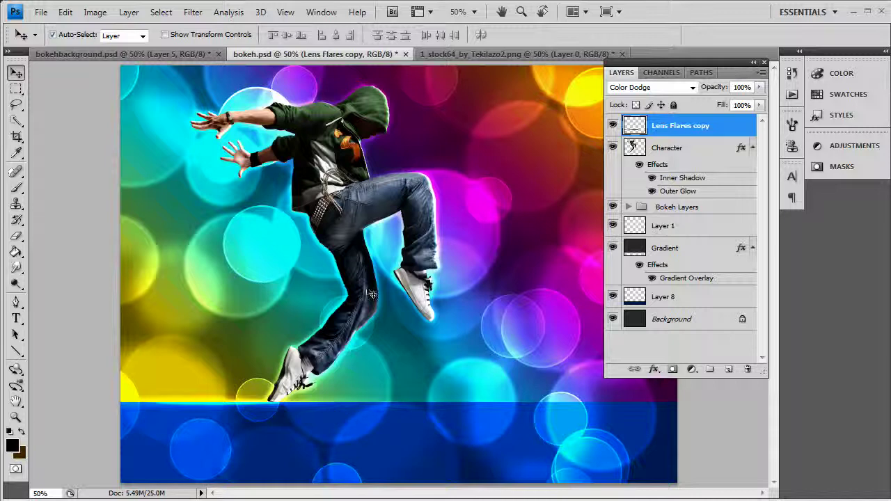
{"action": "left_click", "coordinate": [671, 87]}
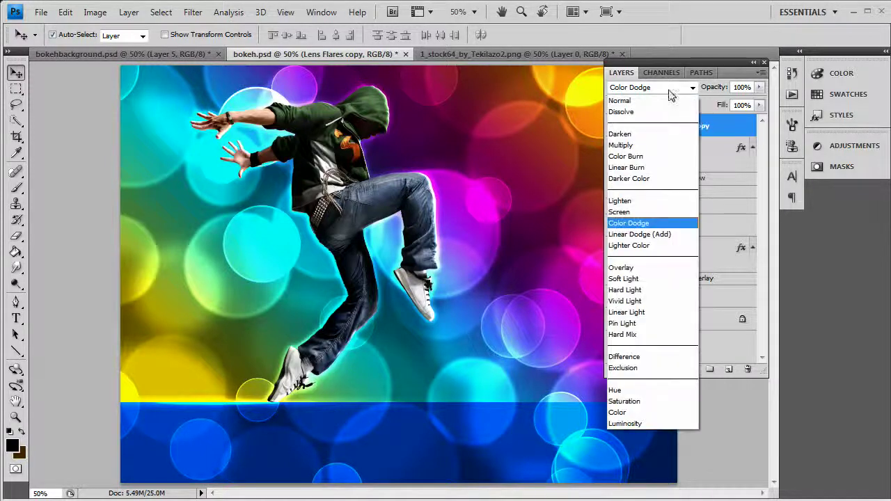
{"action": "left_click", "coordinate": [641, 202]}
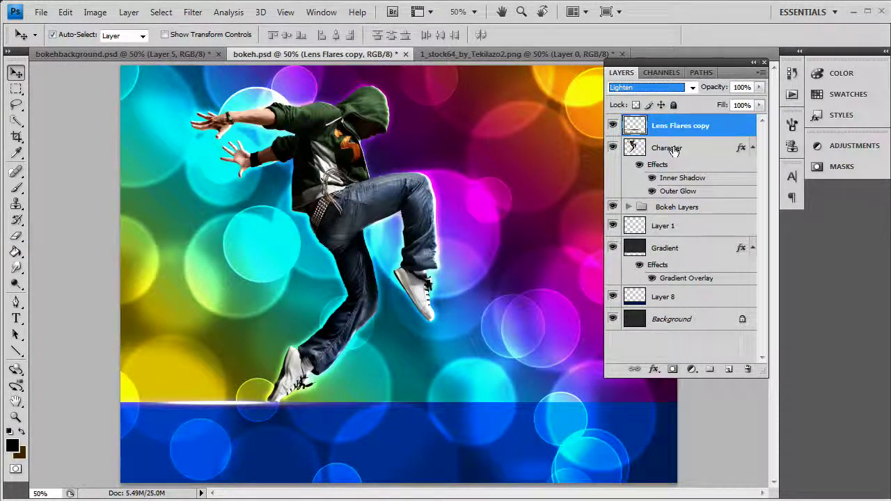
{"action": "left_click", "coordinate": [275, 386]}
{"action": "left_click", "coordinate": [240, 404]}
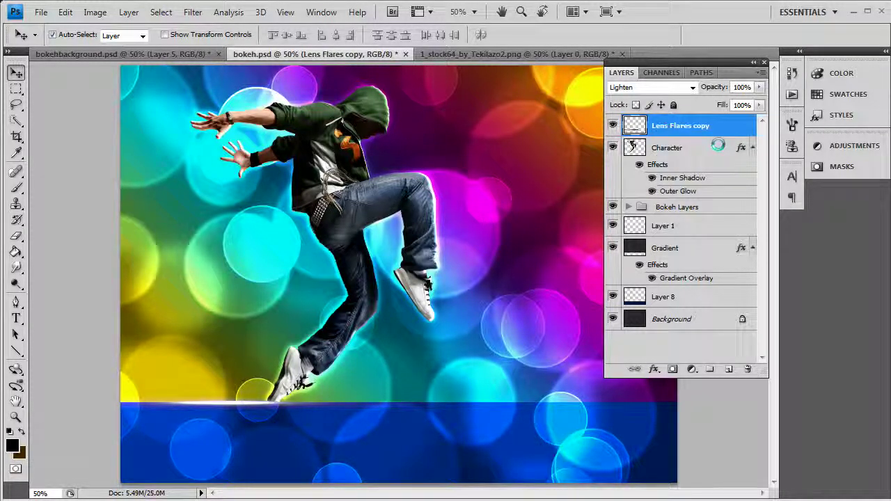
- Duplicate the Lens Flares copy layer and place the duplicate farther right along the floor line
{"action": "right_click", "coordinate": [681, 126]}
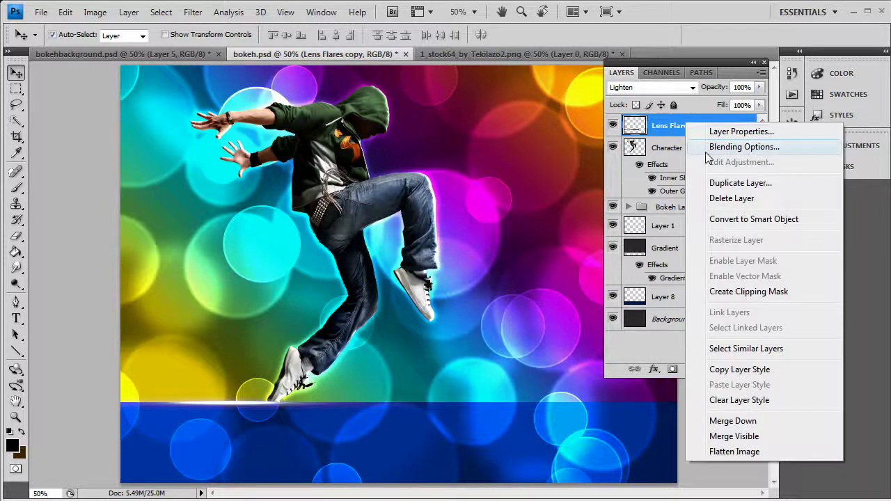
{"action": "left_click", "coordinate": [741, 183]}
{"action": "left_click", "coordinate": [574, 156]}
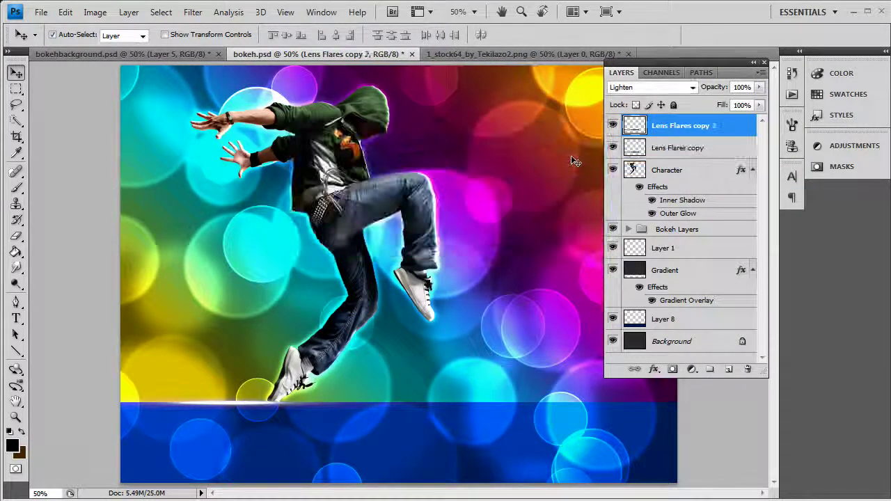
{"action": "left_click", "coordinate": [794, 197]}
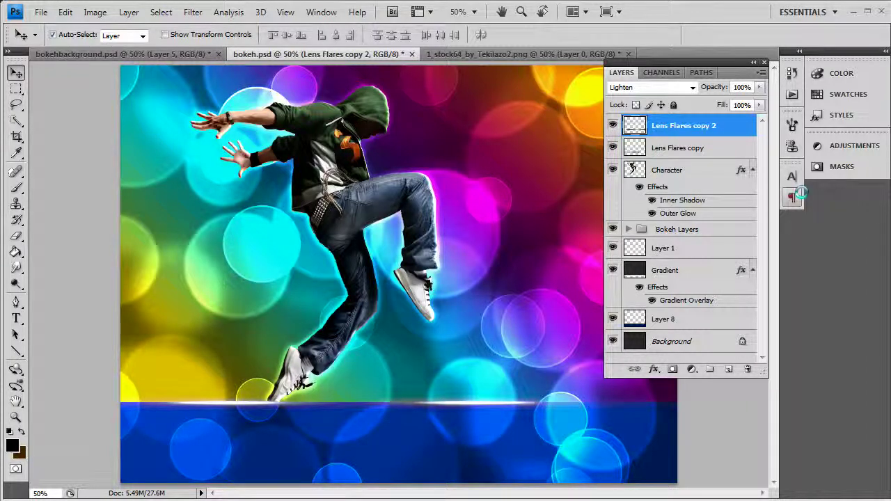
- Compare blend modes on Lens Flares copy 2, including Lighter Color, and settle on Color Dodge
{"action": "left_click", "coordinate": [651, 87]}
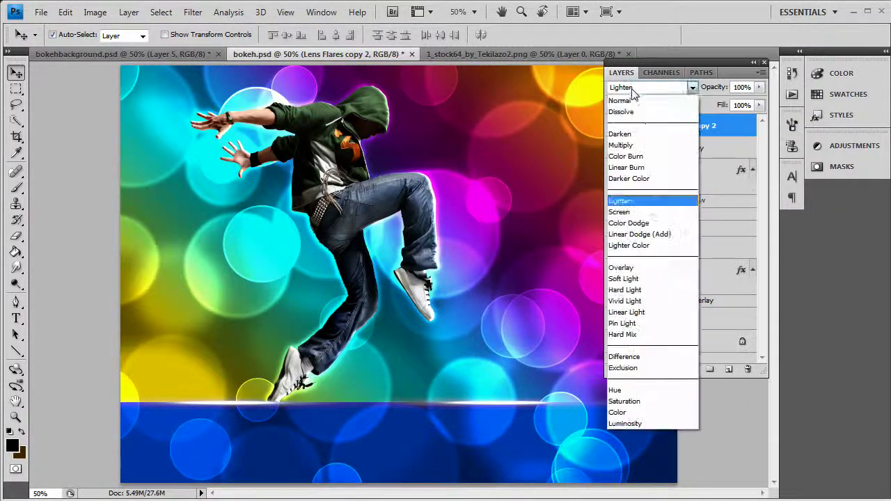
{"action": "left_click", "coordinate": [641, 220]}
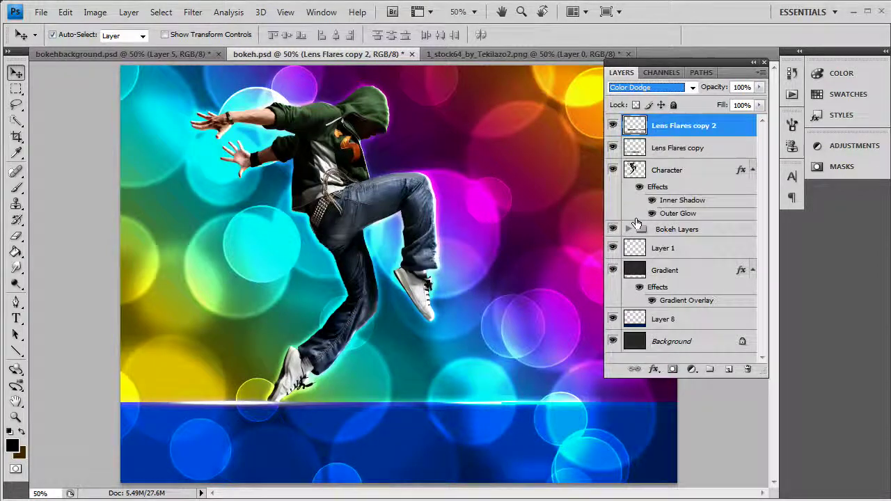
{"action": "key", "text": "Up"}
{"action": "key", "text": "Up"}
{"action": "key", "text": "Up"}
{"action": "key", "text": "Up"}
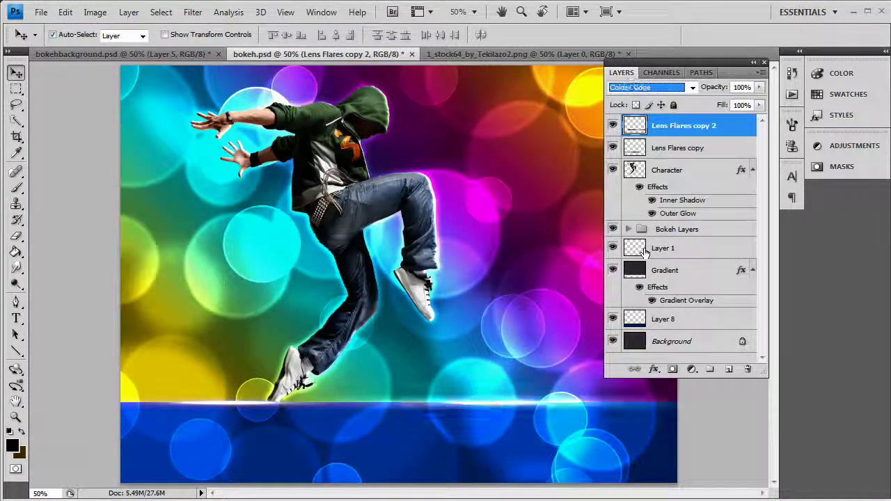
{"action": "key", "text": "Up"}
{"action": "key", "text": "Up"}
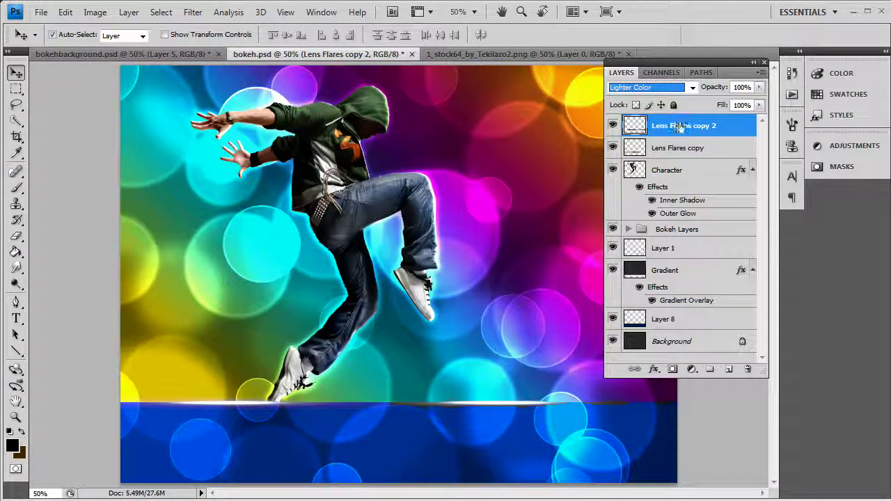
{"action": "left_click", "coordinate": [651, 87]}
{"action": "left_click", "coordinate": [642, 222]}
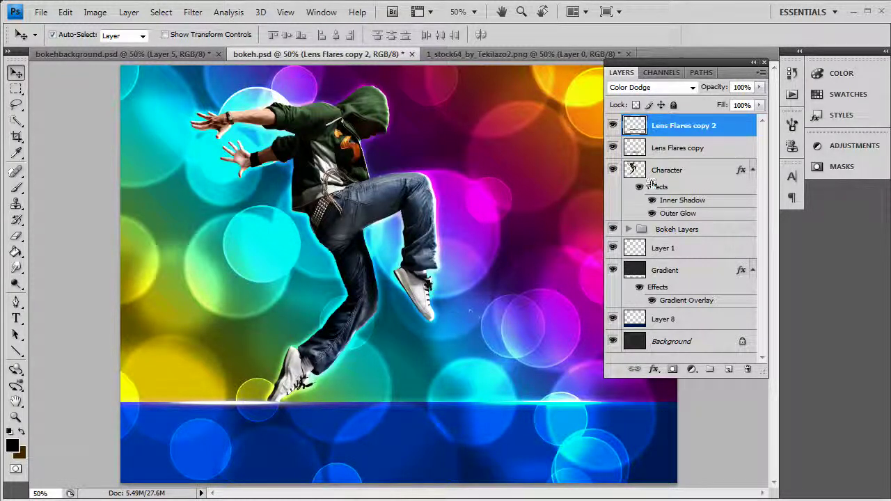
- Duplicate Lens Flares copy 2 as Lens Flares copy 3 and place it on the floor line between the two existing flares
{"action": "right_click", "coordinate": [688, 122]}
{"action": "left_click", "coordinate": [686, 175]}
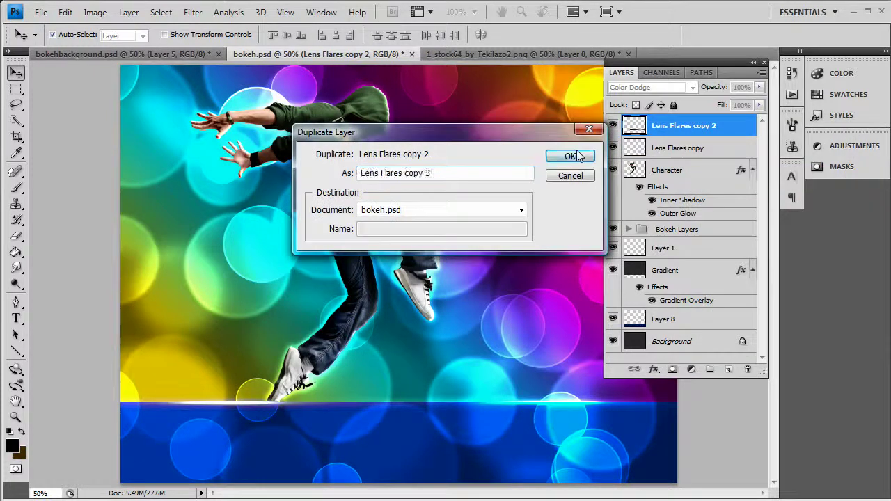
{"action": "left_click", "coordinate": [577, 155]}
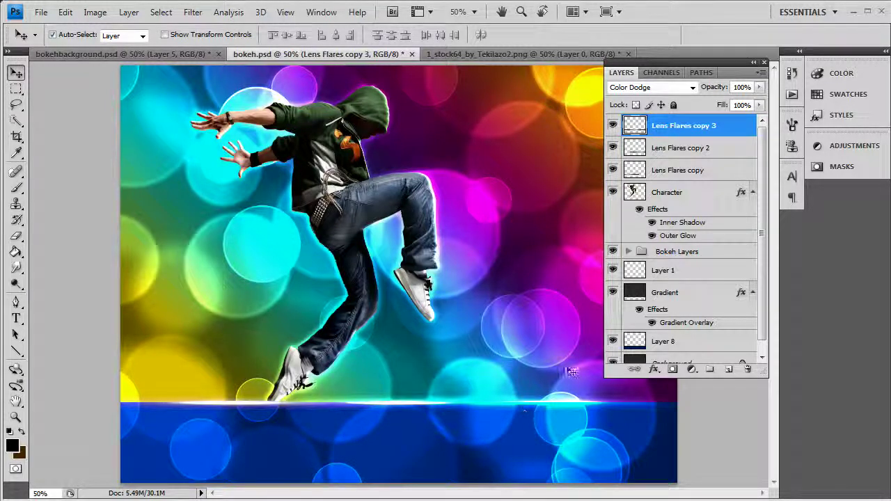
- Add a new layer directly above the Character layer and clip it to Character with a clipping mask
{"action": "left_click", "coordinate": [710, 176]}
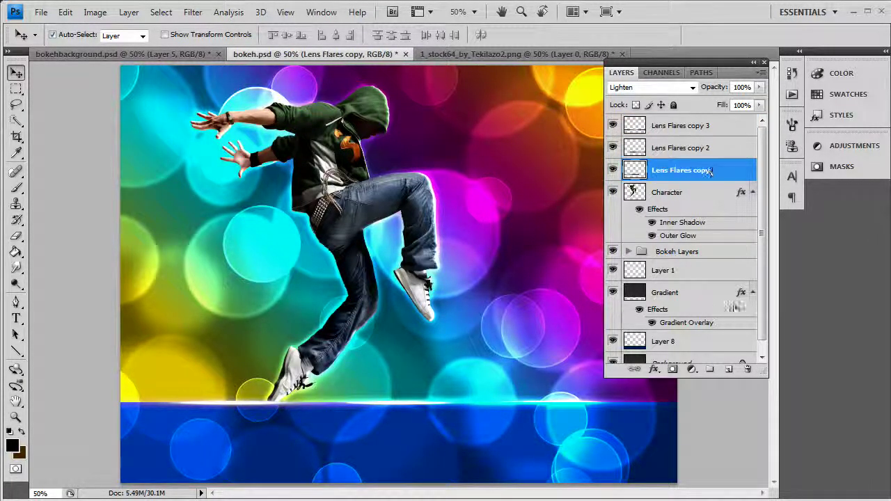
{"action": "left_click", "coordinate": [390, 209]}
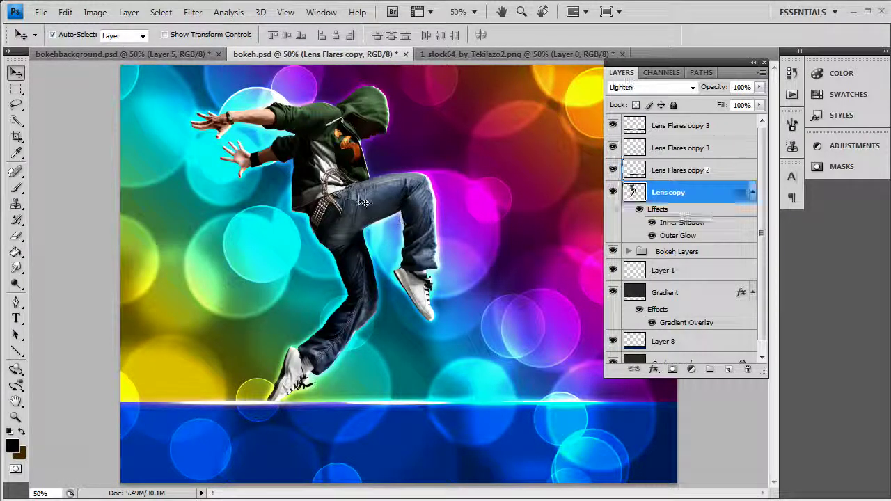
{"action": "left_click", "coordinate": [729, 369]}
{"action": "right_click", "coordinate": [684, 193]}
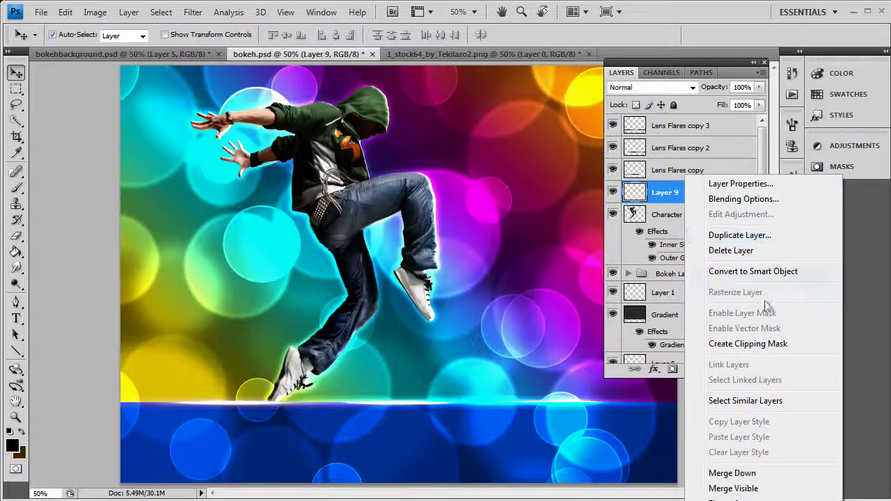
{"action": "left_click", "coordinate": [748, 344]}
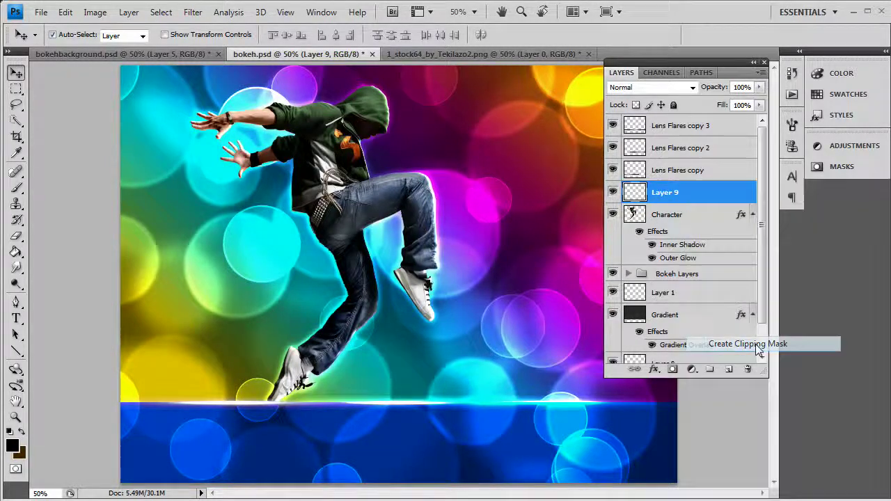
- Rename the new clipped layer as Gradient overlay
{"action": "double_click", "coordinate": [681, 193]}
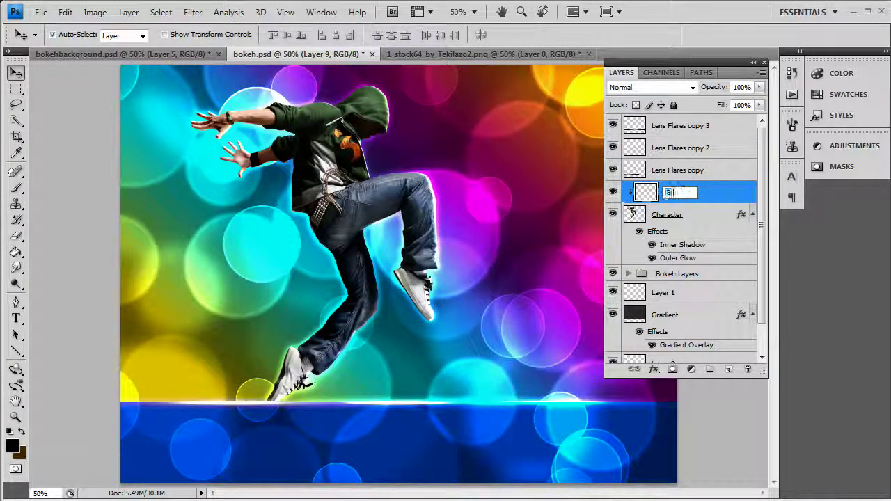
{"action": "type", "text": "Gradient overlay"}
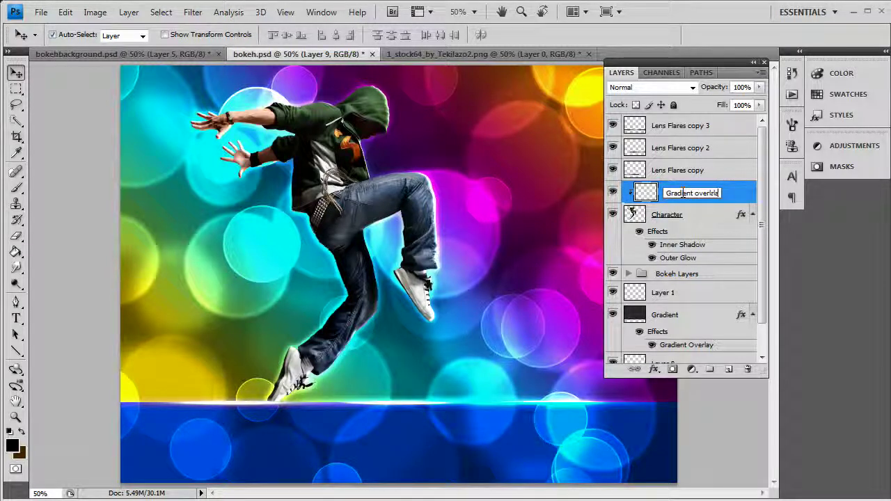
{"action": "key", "text": "Return"}
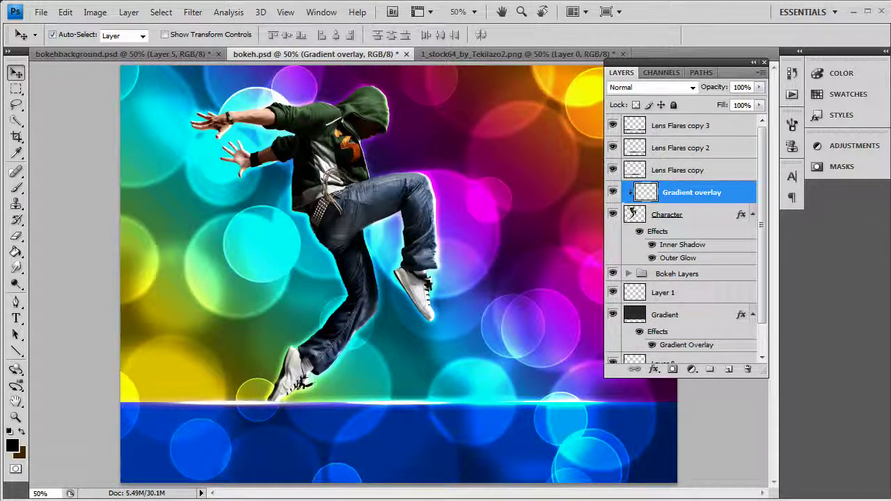
- Paint black along the edges of the dancer's hood, torso and legs on the Gradient overlay layer with a soft 100 px brush
{"action": "left_click", "coordinate": [16, 186]}
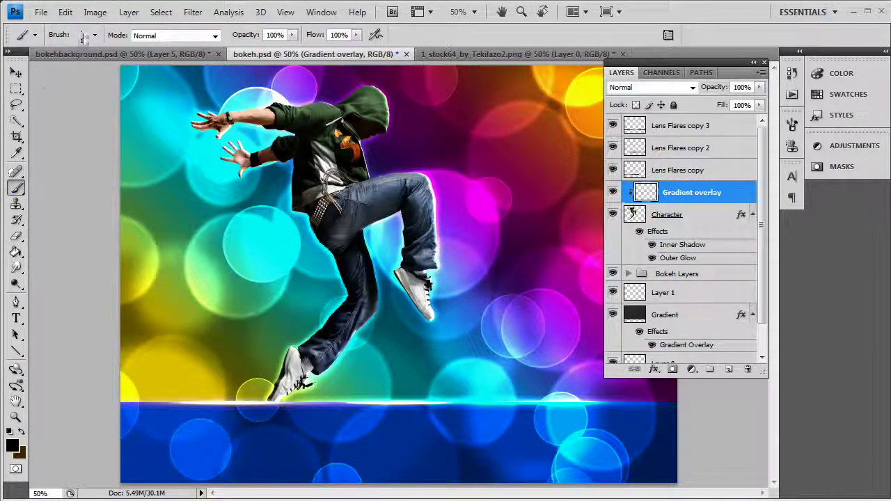
{"action": "left_click", "coordinate": [83, 37]}
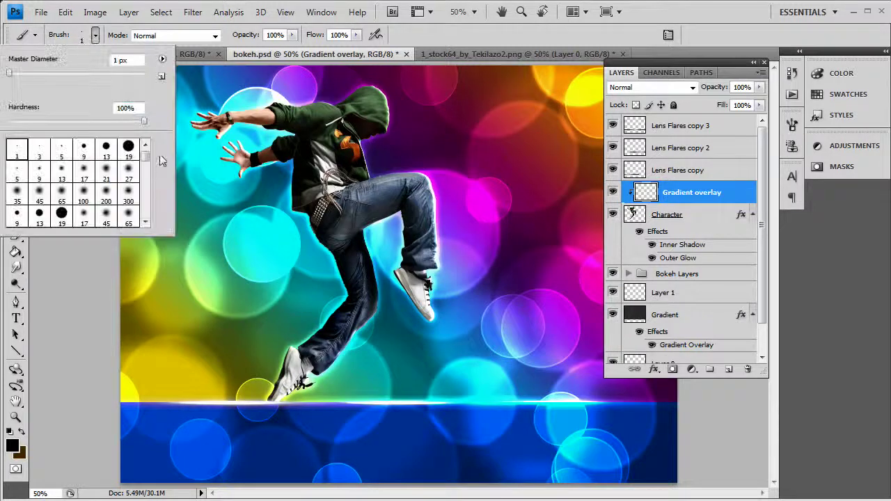
{"action": "left_click", "coordinate": [62, 195]}
{"action": "left_click", "coordinate": [83, 195]}
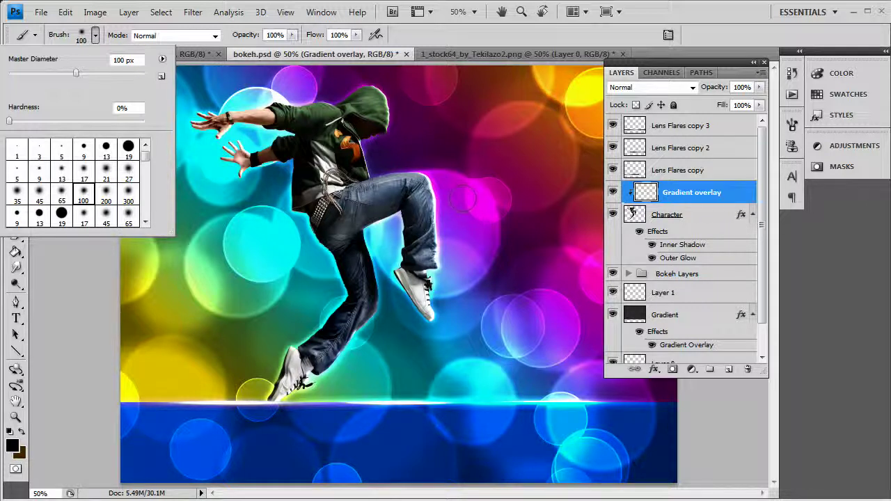
{"action": "left_click", "coordinate": [530, 40]}
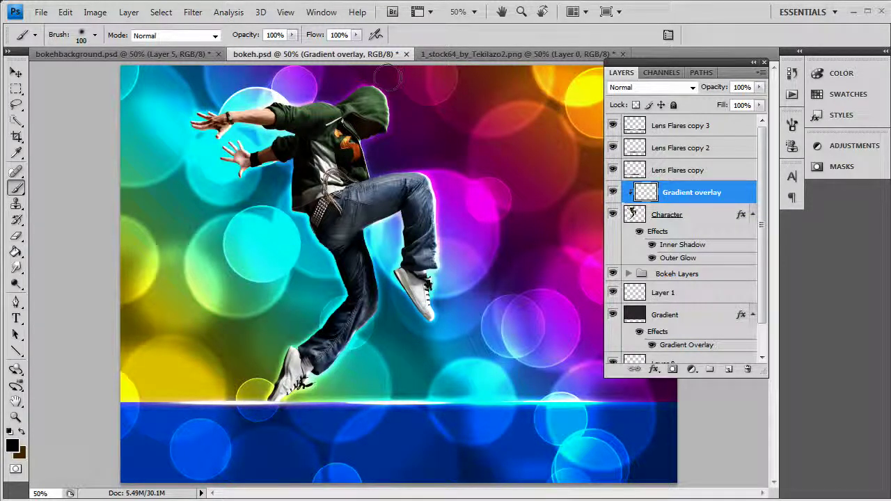
{"action": "mouse_move", "coordinate": [382, 78]}
{"action": "left_mouse_down"}
{"action": "mouse_move", "coordinate": [402, 113]}
{"action": "mouse_move", "coordinate": [390, 105]}
{"action": "mouse_move", "coordinate": [394, 87]}
{"action": "left_mouse_up"}
{"action": "mouse_move", "coordinate": [405, 139]}
{"action": "left_mouse_down"}
{"action": "mouse_move", "coordinate": [376, 149]}
{"action": "mouse_move", "coordinate": [378, 165]}
{"action": "mouse_move", "coordinate": [429, 162]}
{"action": "mouse_move", "coordinate": [445, 189]}
{"action": "mouse_move", "coordinate": [445, 318]}
{"action": "mouse_move", "coordinate": [434, 282]}
{"action": "left_mouse_up"}
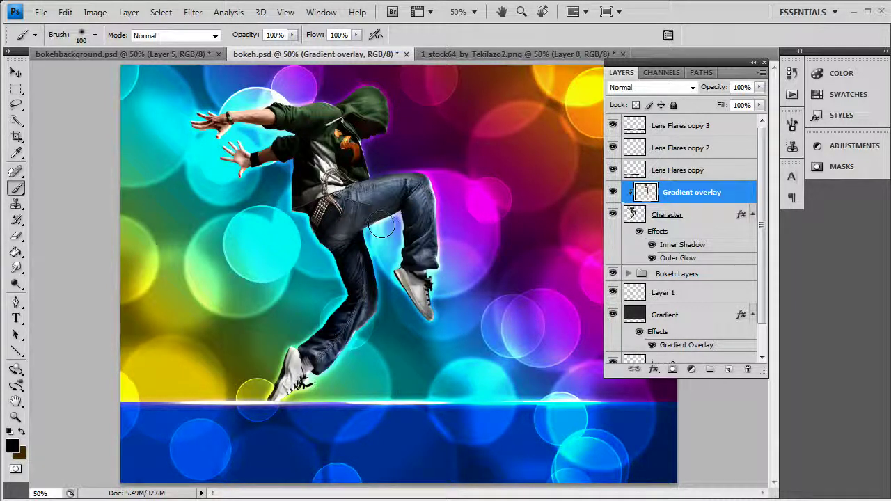
{"action": "mouse_move", "coordinate": [388, 230]}
{"action": "left_mouse_down"}
{"action": "mouse_move", "coordinate": [376, 245]}
{"action": "mouse_move", "coordinate": [390, 280]}
{"action": "mouse_move", "coordinate": [368, 334]}
{"action": "mouse_move", "coordinate": [292, 402]}
{"action": "left_mouse_up"}
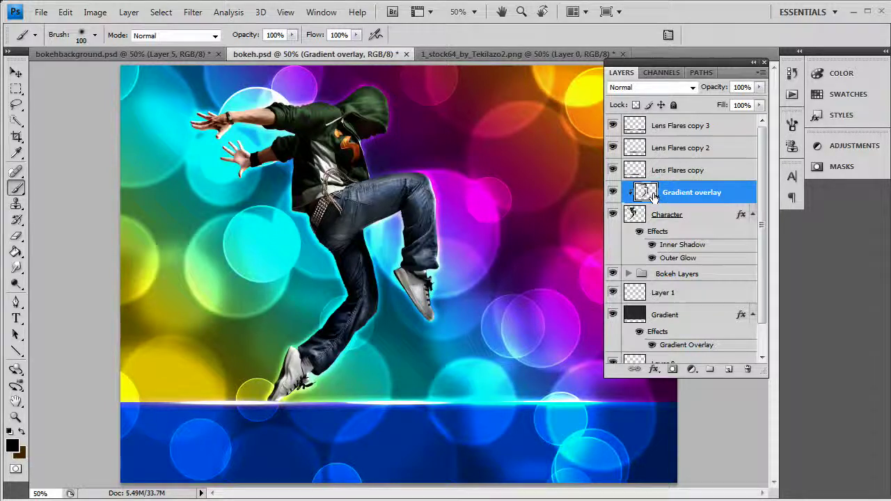
{"action": "scroll", "coordinate": [650, 281], "scroll_direction": "down", "scroll_amount": 1}
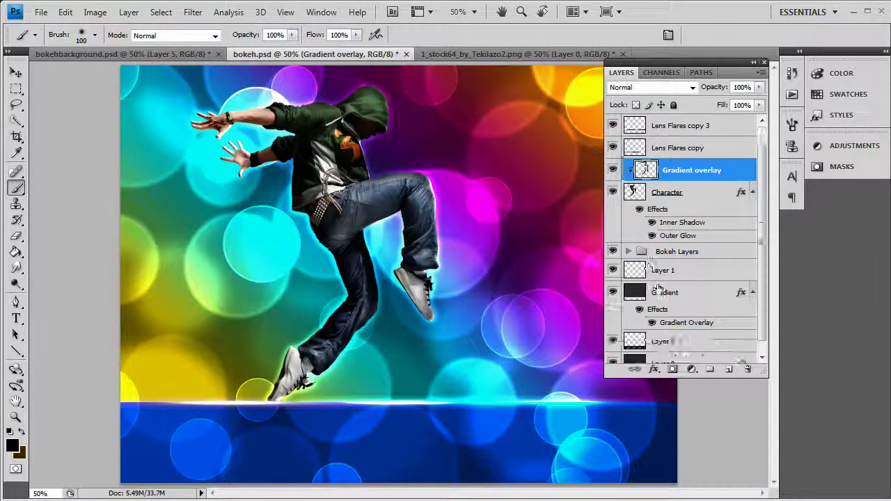
{"action": "right_click", "coordinate": [685, 291]}
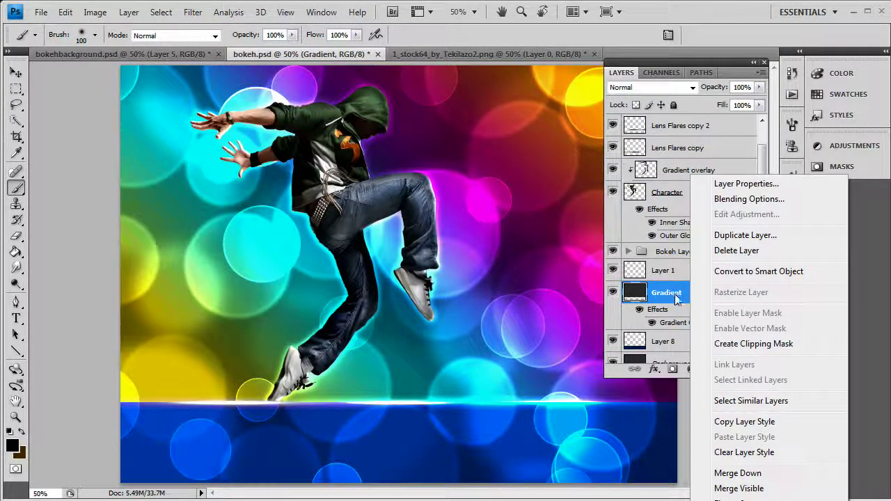
{"action": "left_click", "coordinate": [725, 343]}
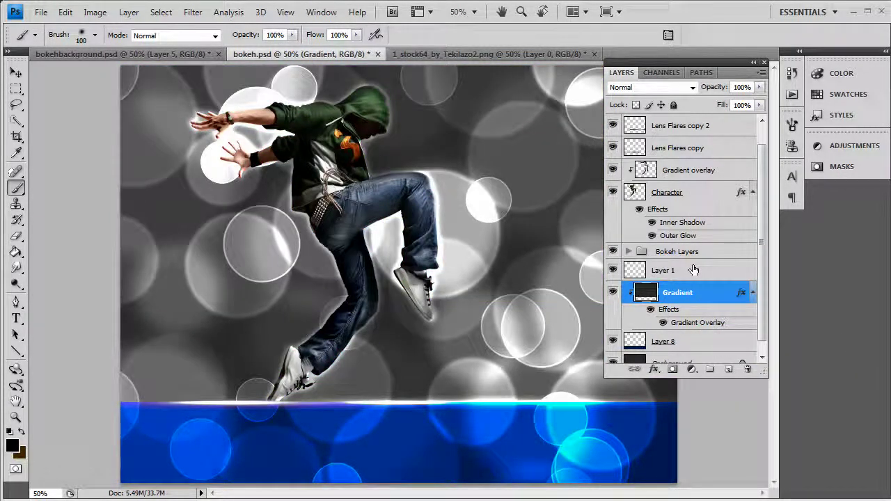
{"action": "key", "text": "ctrl+z"}
- Copy the layer style of the Gradient layer and paste it onto the Gradient overlay layer
{"action": "right_click", "coordinate": [681, 288]}
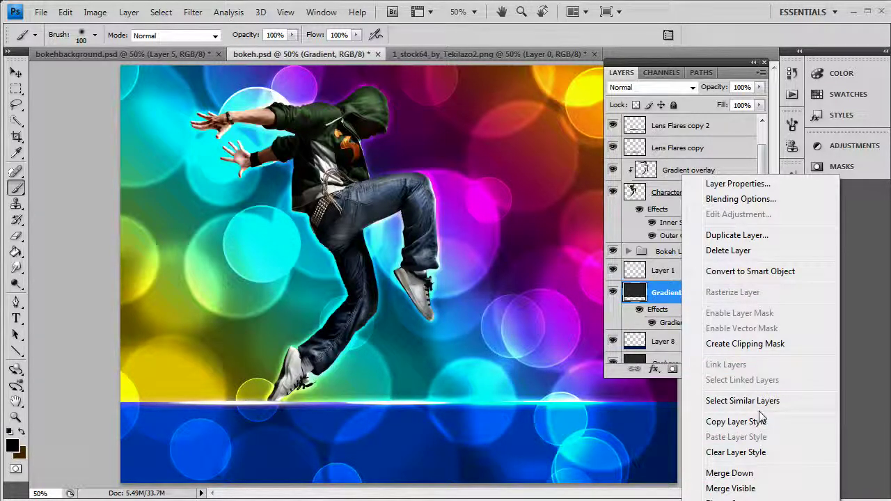
{"action": "left_click", "coordinate": [736, 422]}
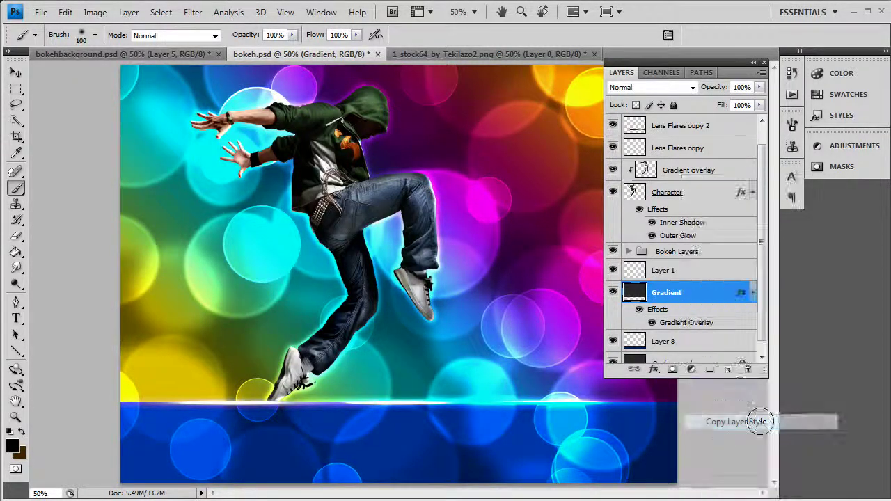
{"action": "scroll", "coordinate": [679, 247], "scroll_direction": "up", "scroll_amount": 1}
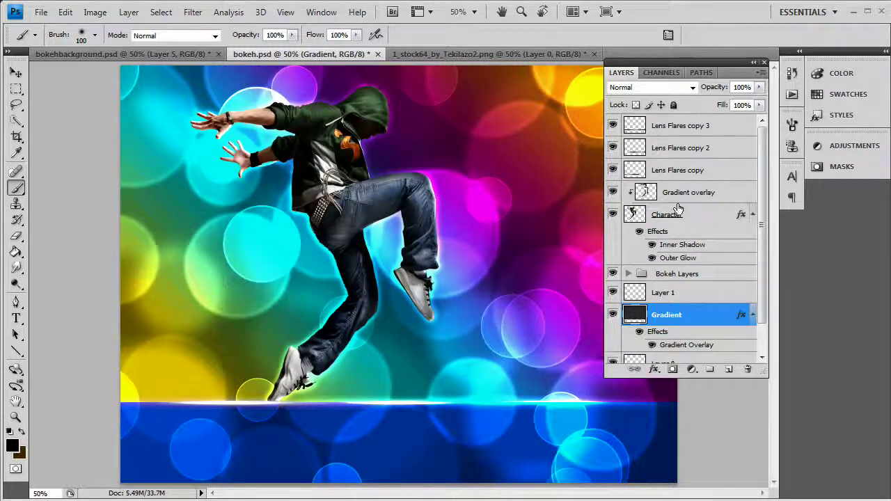
{"action": "left_click", "coordinate": [709, 195]}
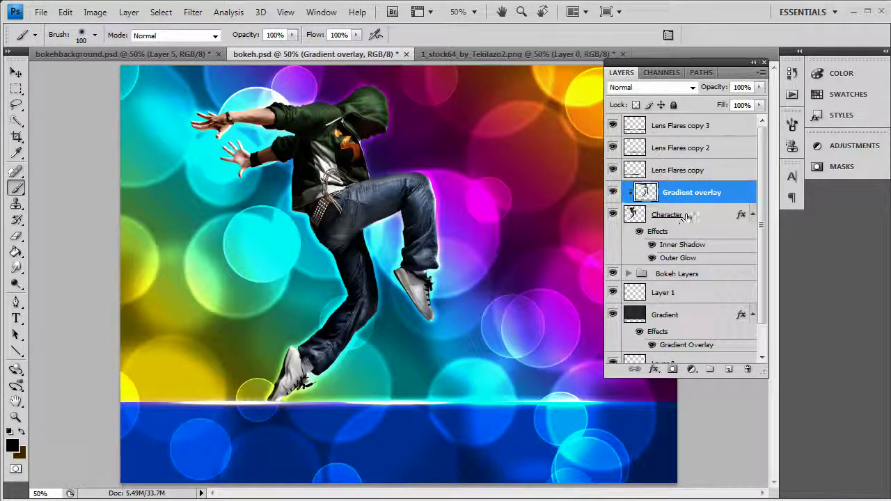
{"action": "right_click", "coordinate": [688, 194]}
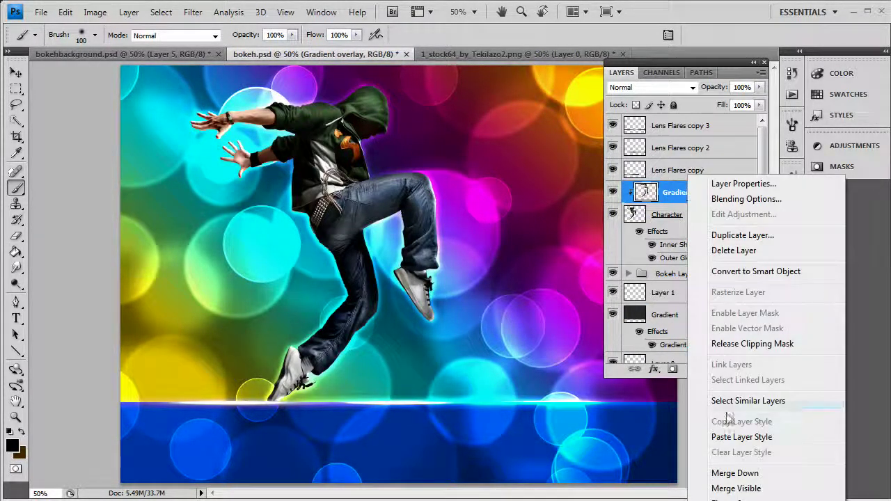
{"action": "left_click", "coordinate": [735, 439]}
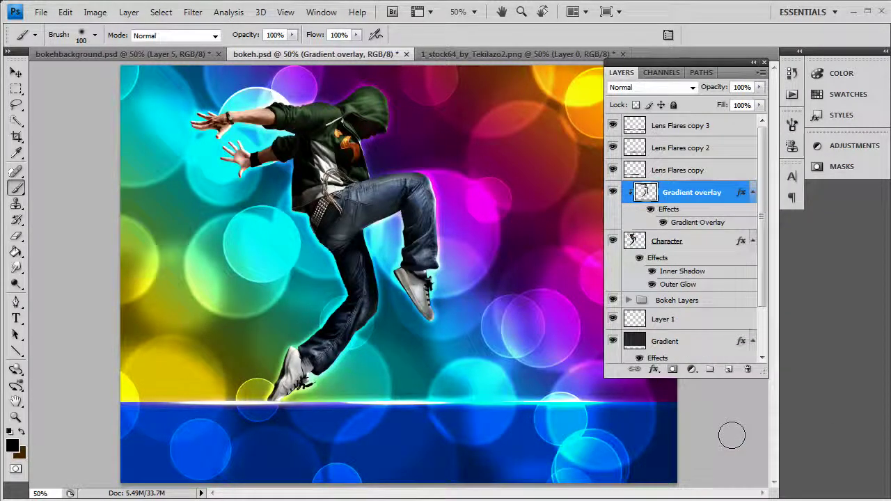
- Set the blend mode of the Gradient overlay layer's Gradient Overlay effect to Normal and apply the layer style
{"action": "right_click", "coordinate": [692, 195]}
{"action": "left_click", "coordinate": [693, 202]}
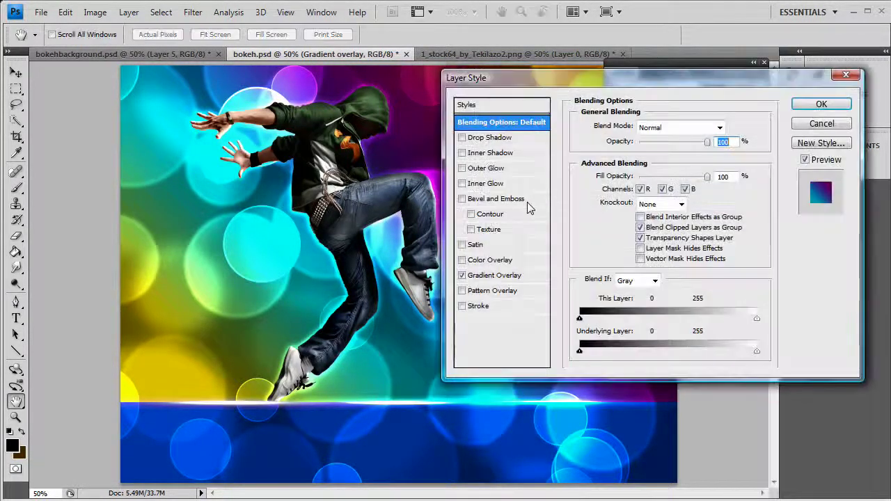
{"action": "left_click", "coordinate": [496, 277]}
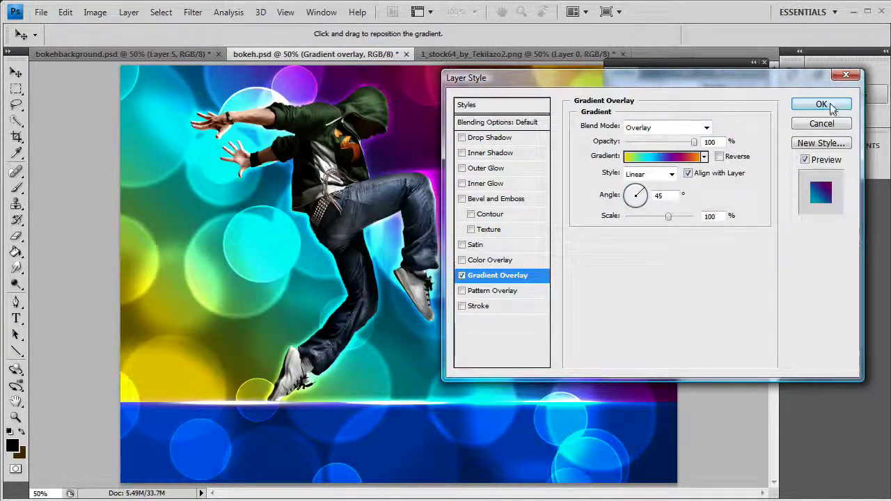
{"action": "left_click", "coordinate": [655, 128]}
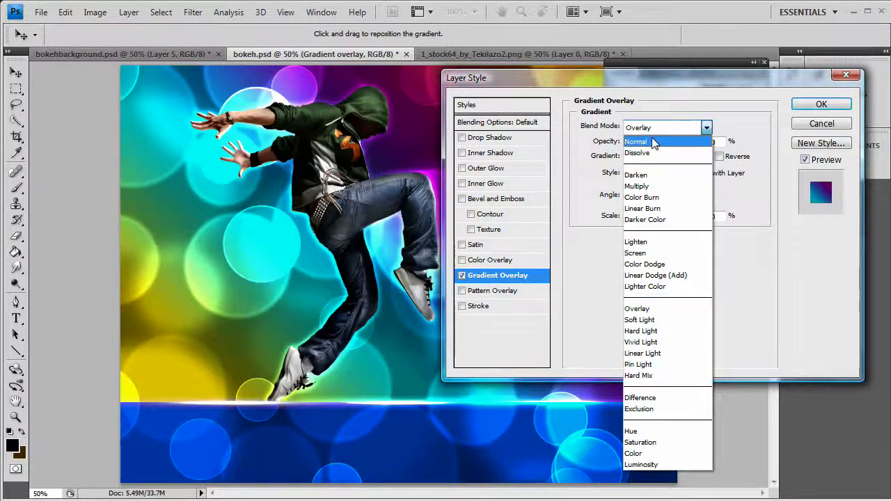
{"action": "left_click", "coordinate": [652, 137]}
{"action": "left_click", "coordinate": [834, 104]}
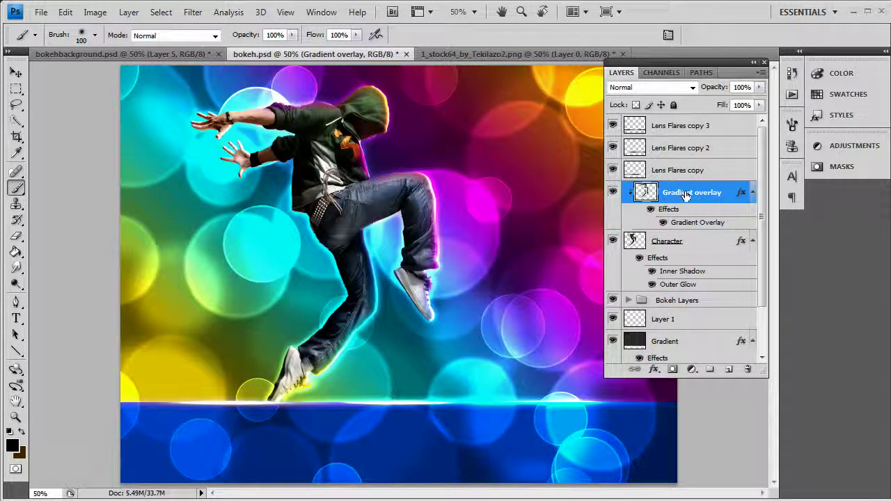
- Convert the Gradient overlay layer to a smart object and rasterize it
{"action": "right_click", "coordinate": [688, 198]}
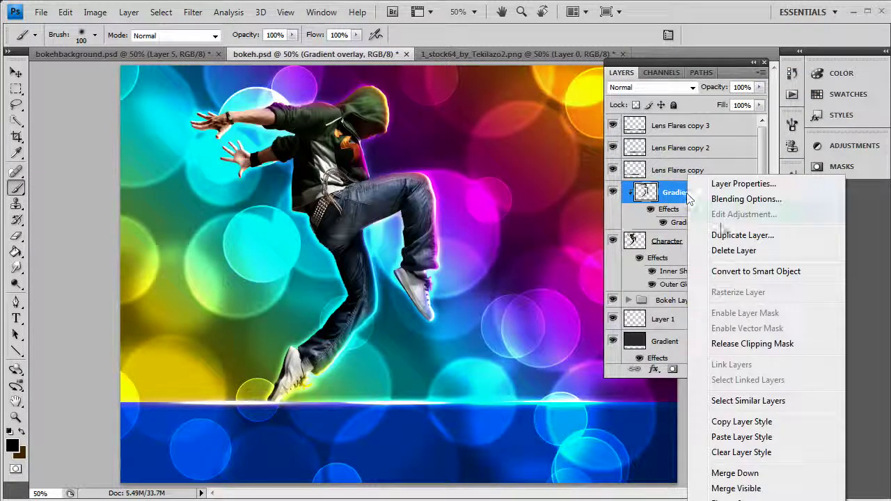
{"action": "left_click", "coordinate": [740, 271]}
{"action": "right_click", "coordinate": [688, 193]}
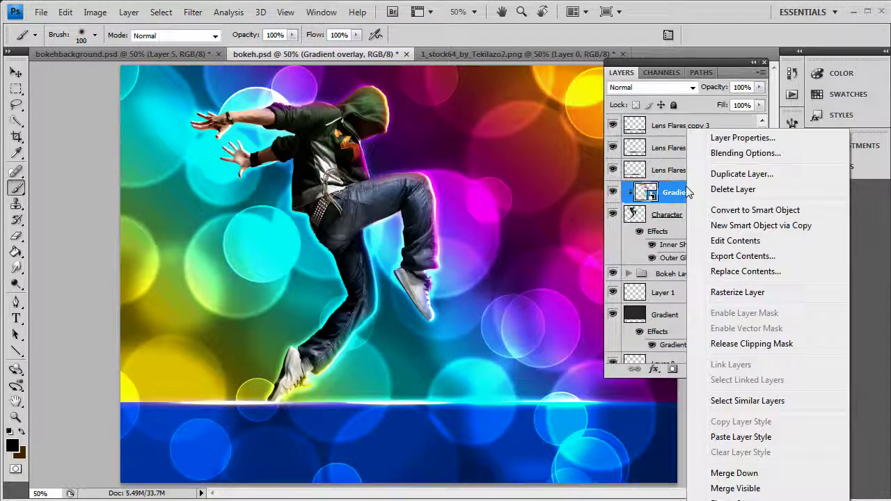
{"action": "left_click", "coordinate": [741, 292]}
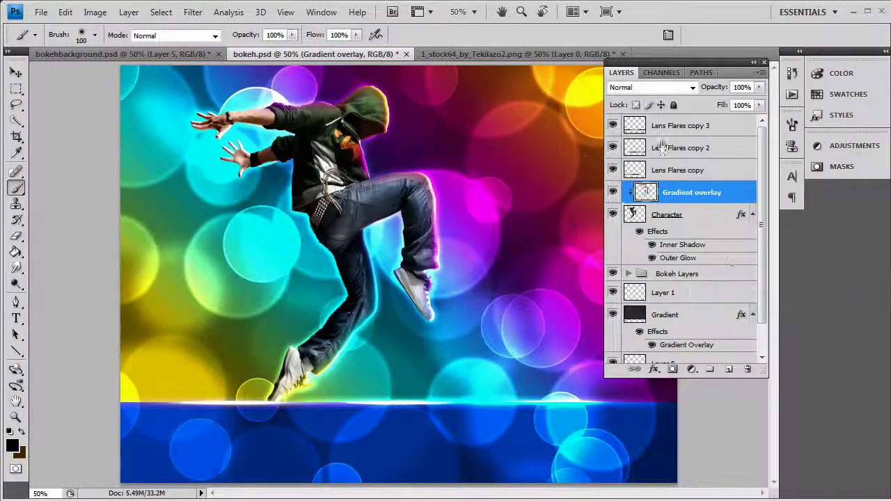
- Set the Gradient overlay layer's blend mode to Color Dodge
{"action": "left_click", "coordinate": [670, 89]}
{"action": "left_click", "coordinate": [655, 224]}
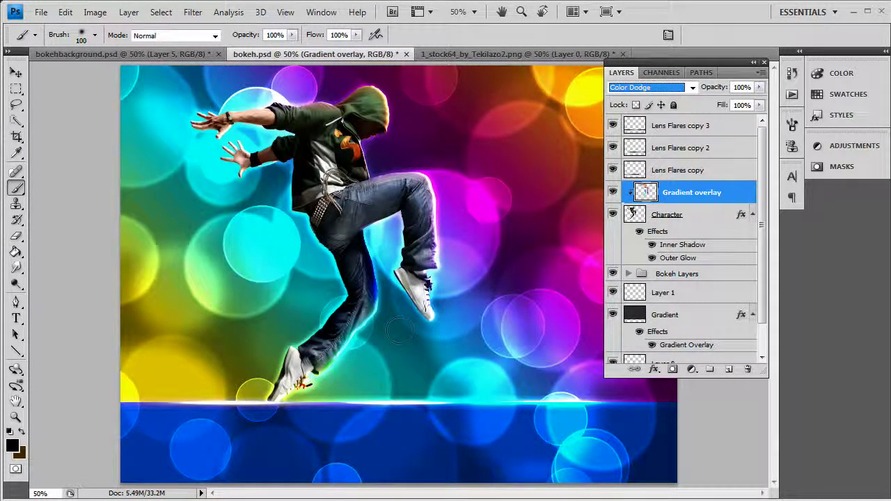
{"action": "left_click_drag", "start_coordinate": [381, 124], "coordinate": [373, 123]}
- Erase the overlay colour around the laces and sole of the dancer's standing shoe with a soft 100 px eraser
{"action": "left_click", "coordinate": [16, 236]}
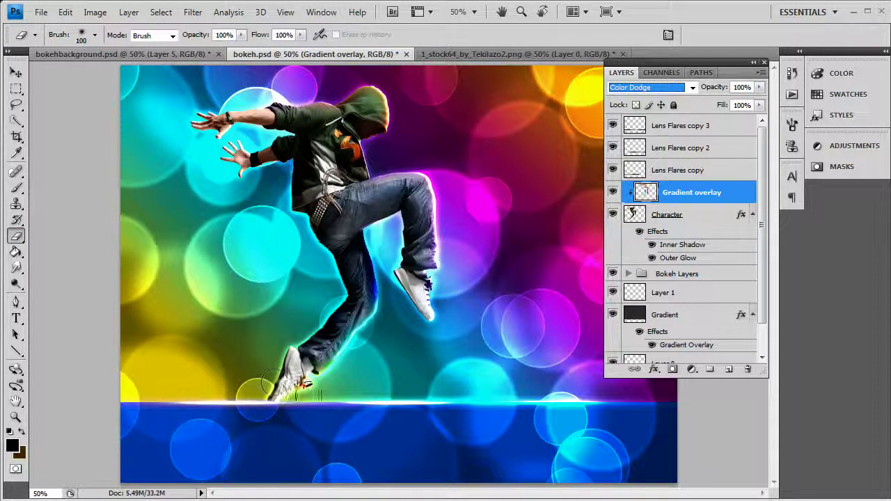
{"action": "left_click", "coordinate": [307, 394]}
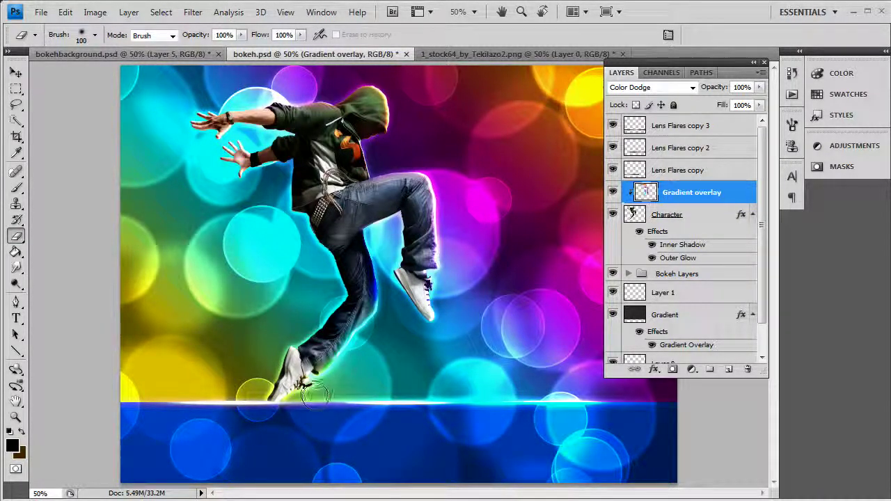
{"action": "left_click", "coordinate": [306, 398]}
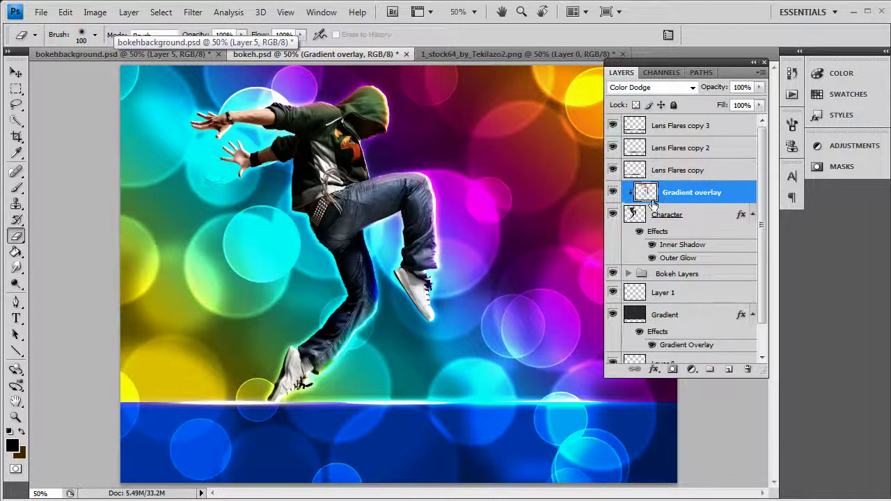
- Create a new layer above the Bokeh Layers group and name it The Spark
{"action": "left_click", "coordinate": [683, 275]}
{"action": "left_click", "coordinate": [730, 370]}
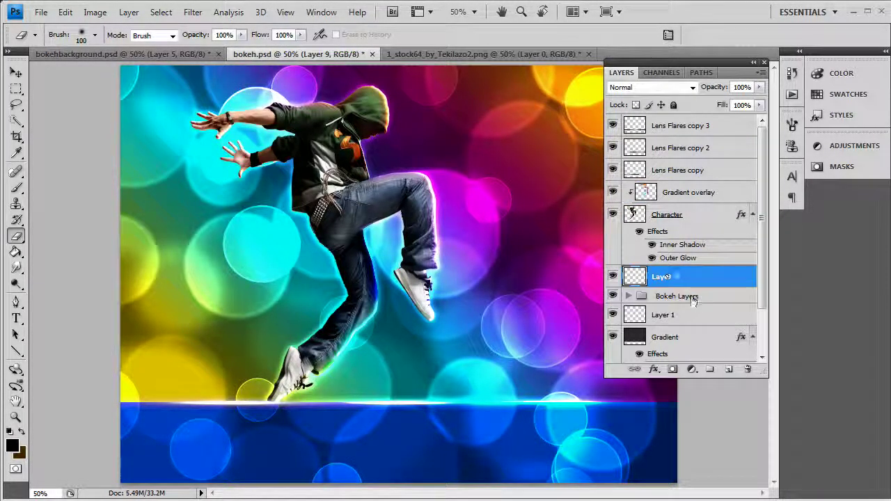
{"action": "double_click", "coordinate": [667, 277]}
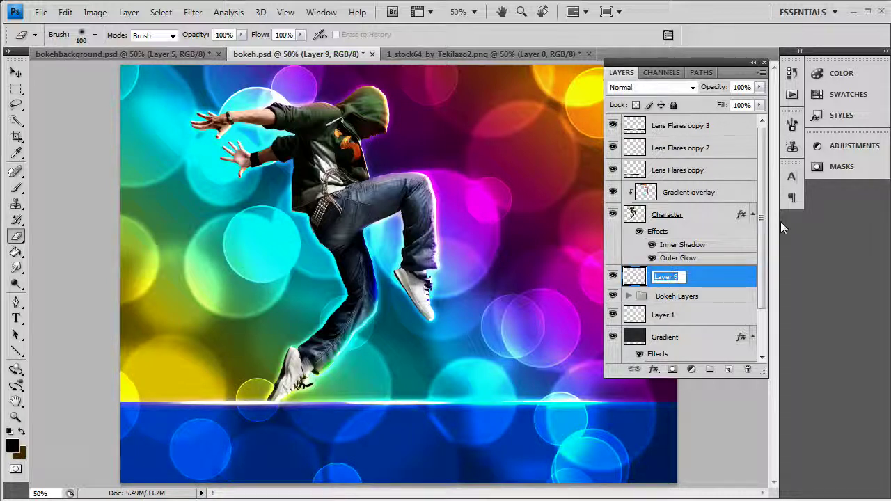
{"action": "type", "text": "The Spark"}
{"action": "key", "text": "Return"}
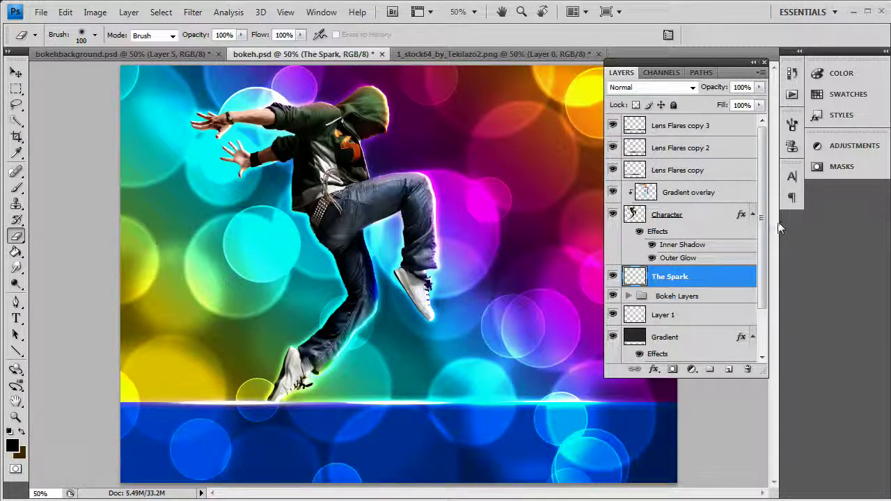
- Stamp the 615 px light-streak brush once in white around the dancer's standing shoe on The Spark layer
{"action": "left_click", "coordinate": [16, 187]}
{"action": "left_click", "coordinate": [95, 35]}
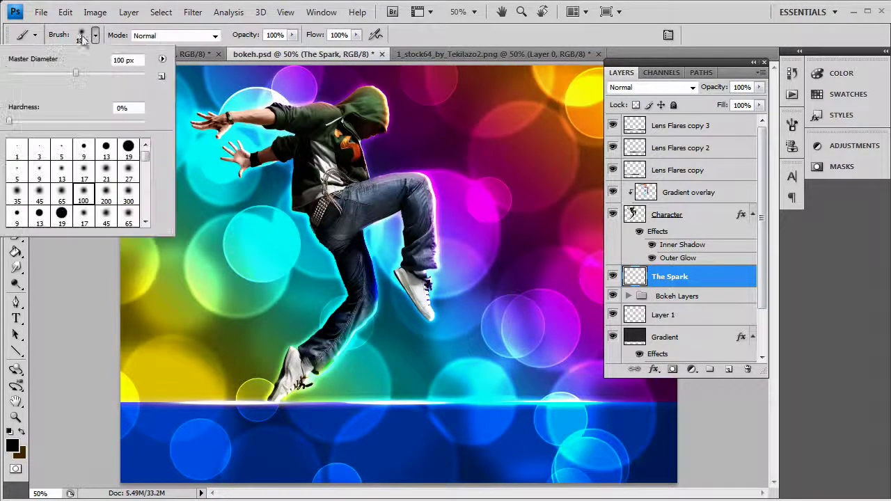
{"action": "left_click_drag", "start_coordinate": [147, 163], "coordinate": [145, 208]}
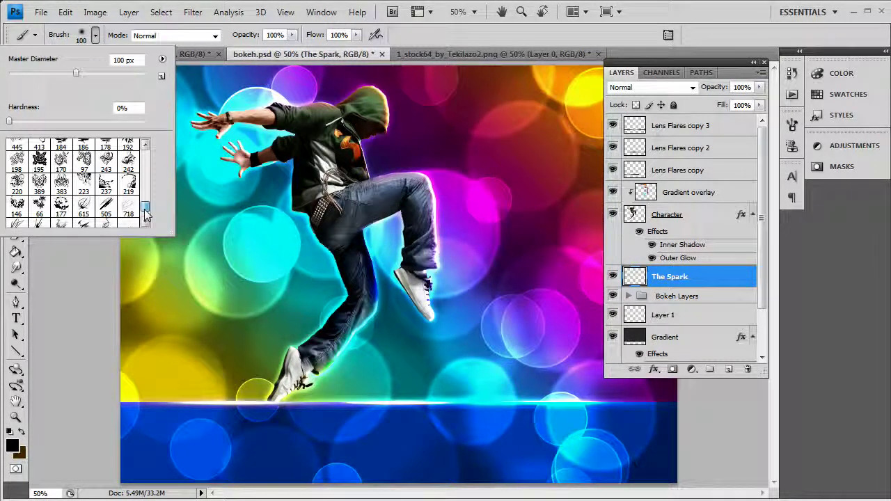
{"action": "left_click", "coordinate": [83, 207]}
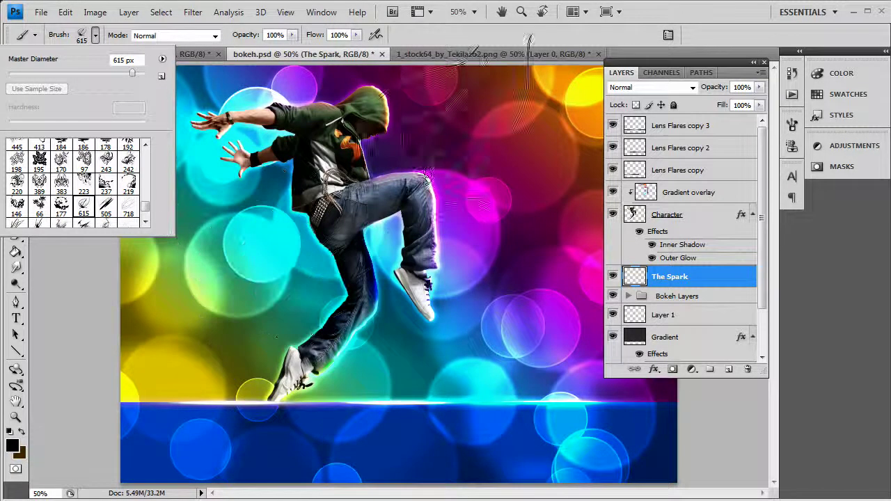
{"action": "left_click", "coordinate": [601, 41]}
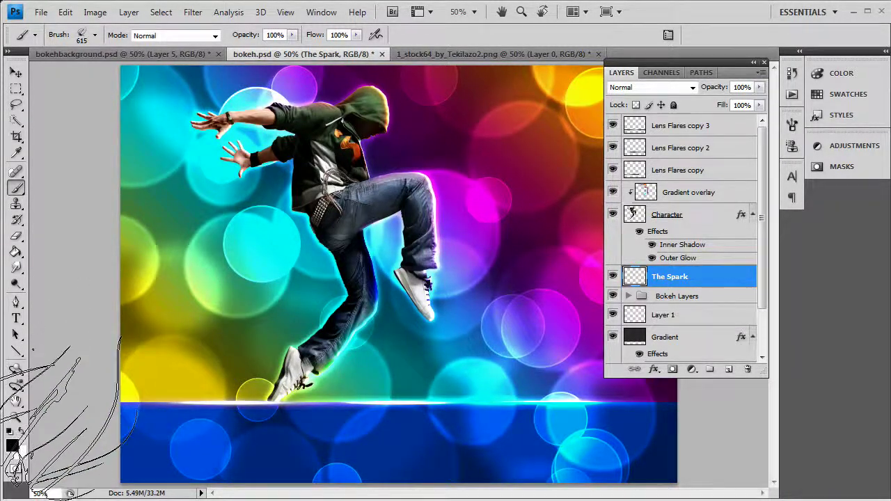
{"action": "left_click", "coordinate": [23, 433]}
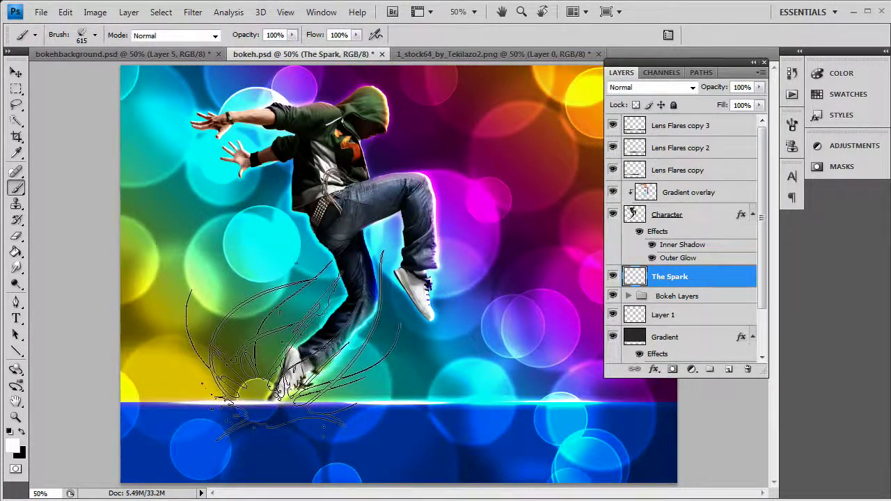
{"action": "left_click", "coordinate": [290, 346]}
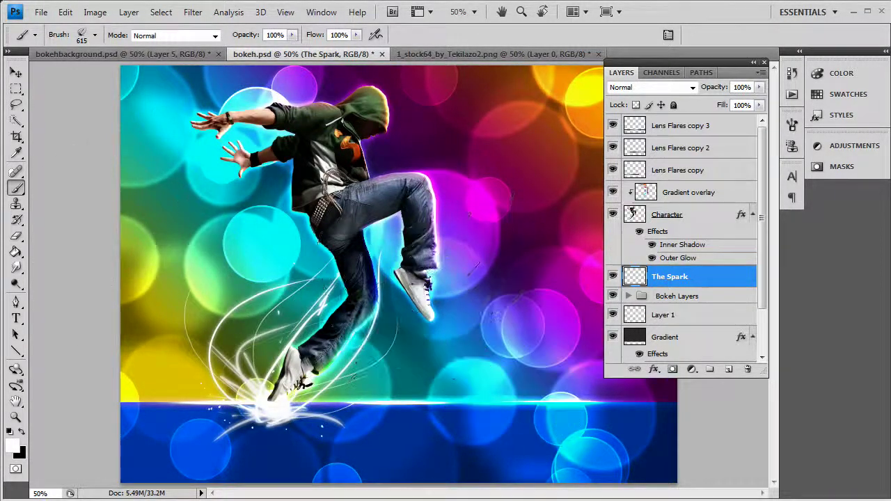
- Nudge the spark up and slightly left around the shoe, and move its layer directly above the Gradient overlay layer
{"action": "left_click", "coordinate": [16, 74]}
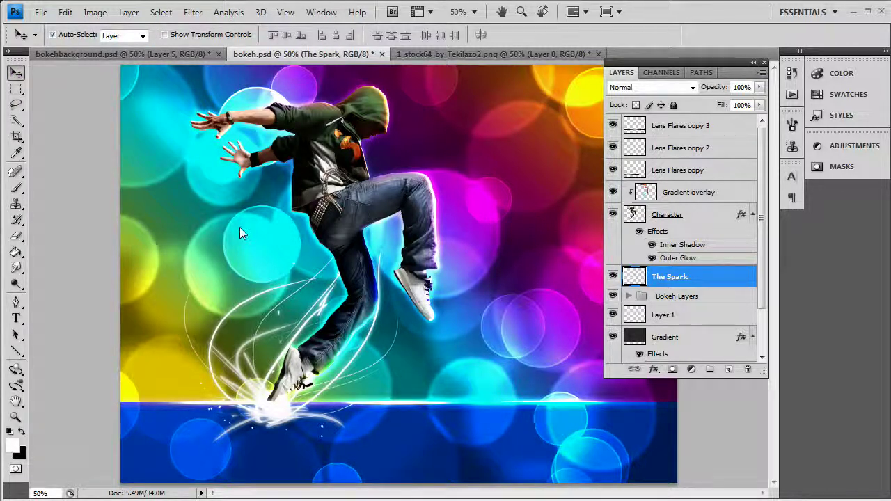
{"action": "key", "text": "Up"}
{"action": "key", "text": "Up"}
{"action": "key", "text": "Up"}
{"action": "key", "text": "Up"}
{"action": "key", "text": "Up"}
{"action": "key", "text": "Up"}
{"action": "key", "text": "Right"}
{"action": "key", "text": "Right"}
{"action": "key", "text": "Left"}
{"action": "key", "text": "Left"}
{"action": "key", "text": "Left"}
{"action": "key", "text": "Left"}
{"action": "key", "text": "Up"}
{"action": "key", "text": "Up"}
{"action": "key", "text": "Up"}
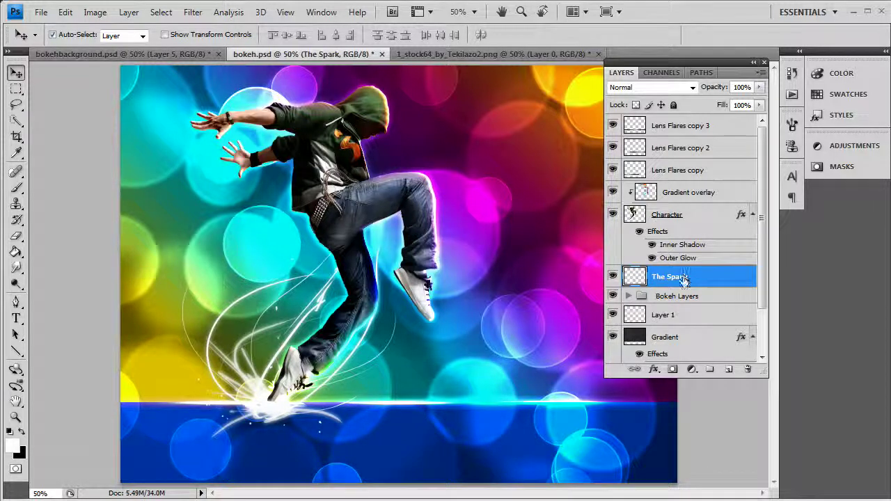
{"action": "left_click_drag", "start_coordinate": [684, 279], "coordinate": [686, 184]}
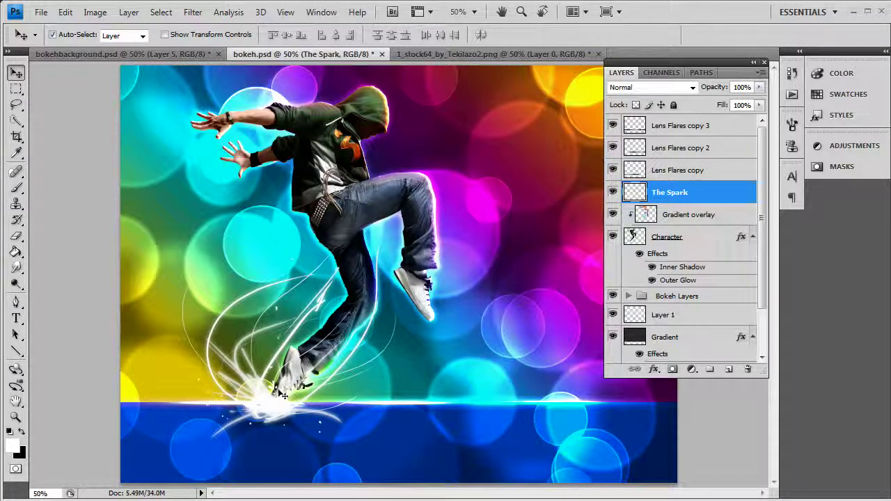
{"action": "key", "text": "alt+shift+bracketright"}
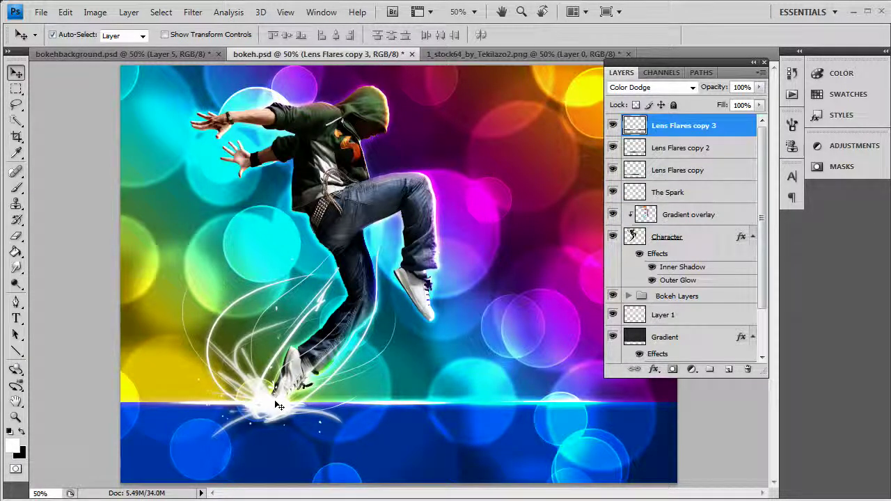
- Delete the part of The Spark layer below the floor line using a rectangular selection, and deselect
{"action": "left_click", "coordinate": [15, 91]}
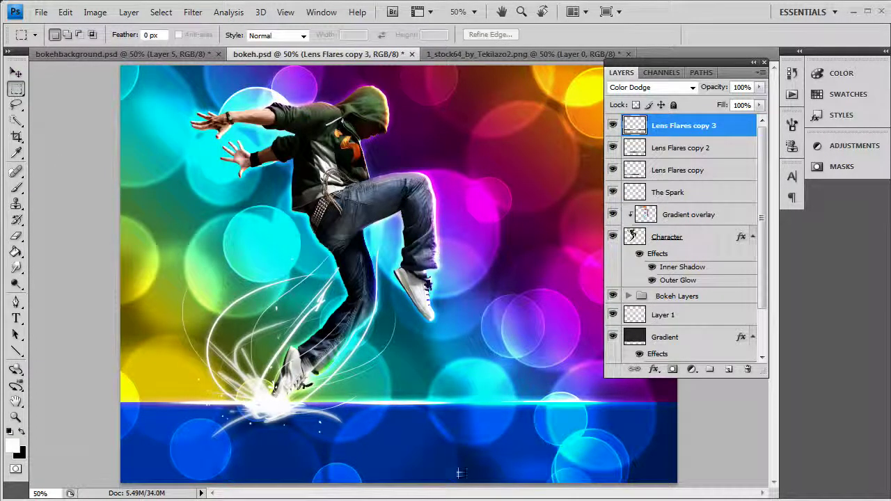
{"action": "left_click_drag", "start_coordinate": [429, 461], "coordinate": [120, 403]}
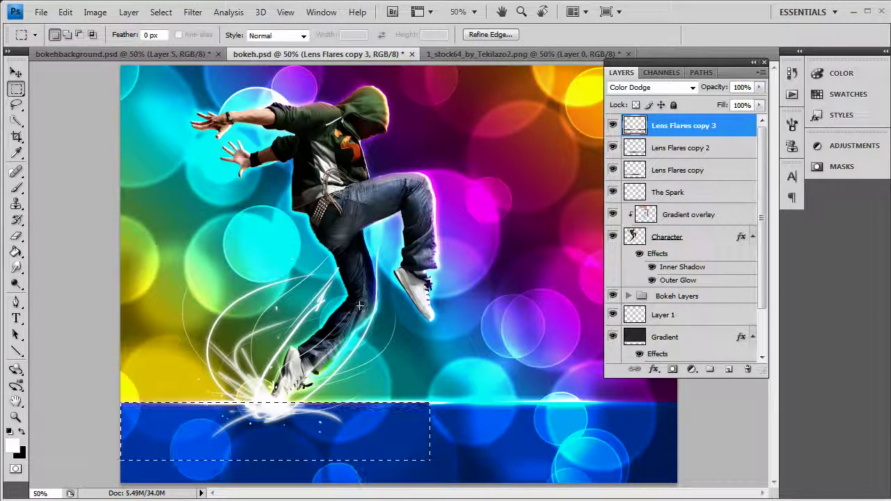
{"action": "left_click", "coordinate": [677, 198]}
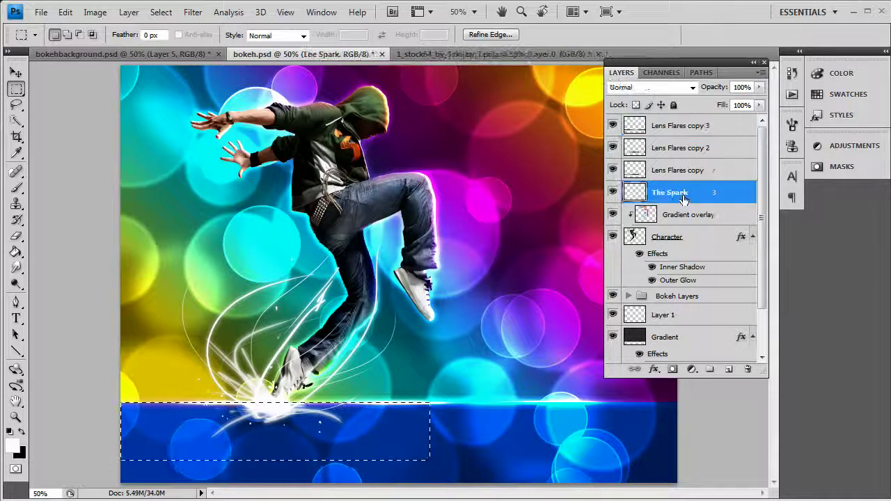
{"action": "key", "text": "Delete"}
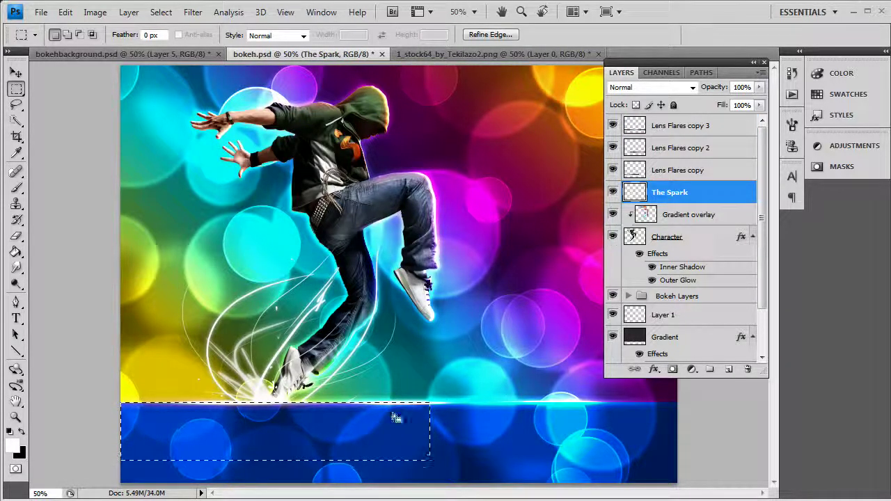
{"action": "key", "text": "ctrl+d"}
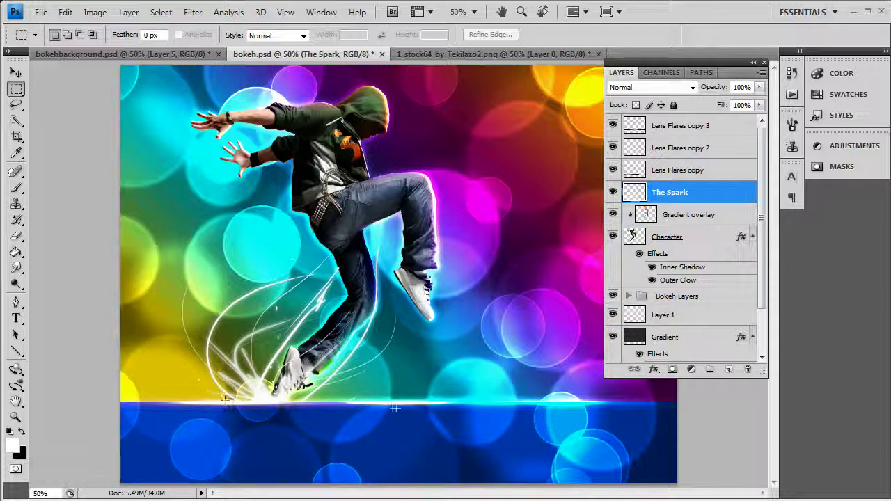
- Duplicate The Spark layer and shift the original spark slightly to the left of its copy
{"action": "right_click", "coordinate": [677, 197]}
{"action": "left_click", "coordinate": [700, 240]}
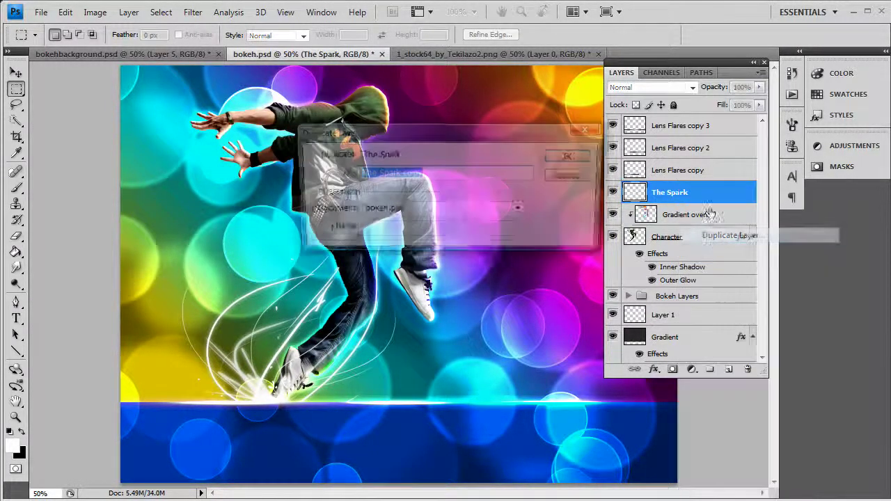
{"action": "left_click", "coordinate": [567, 157]}
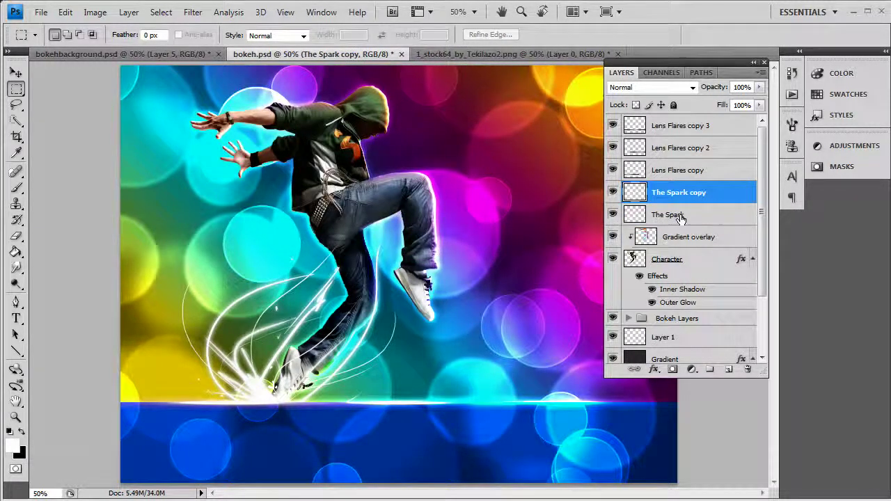
{"action": "left_click", "coordinate": [681, 216]}
{"action": "left_click", "coordinate": [19, 74]}
{"action": "left_click_drag", "start_coordinate": [306, 293], "coordinate": [287, 312]}
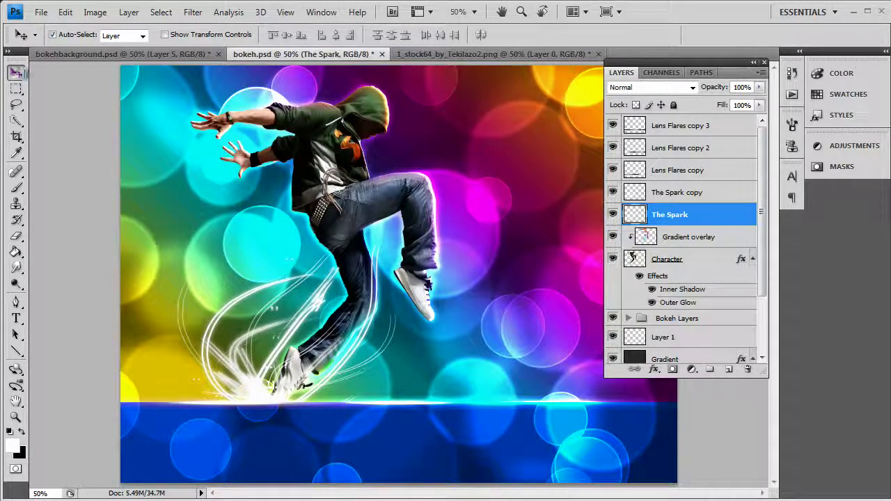
- Try Linear Dodge (Add) on The Spark layer, and set its blend mode to Overlay
{"action": "left_click", "coordinate": [651, 89]}
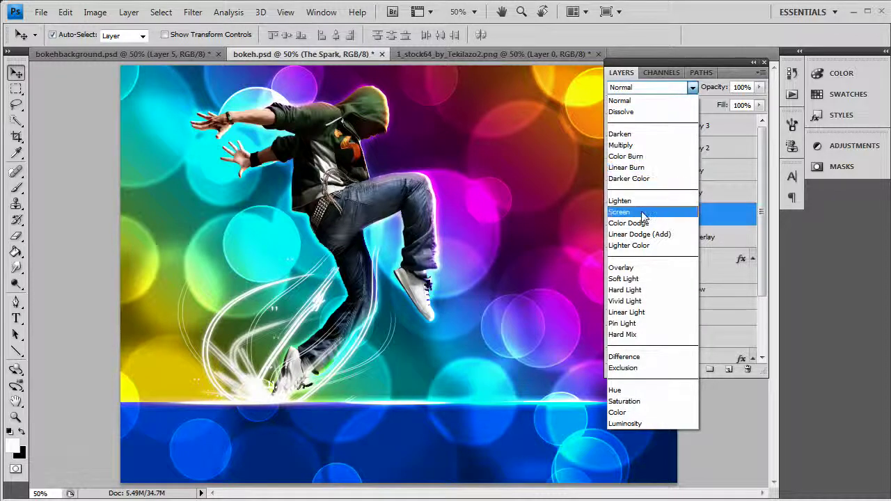
{"action": "left_click", "coordinate": [643, 234]}
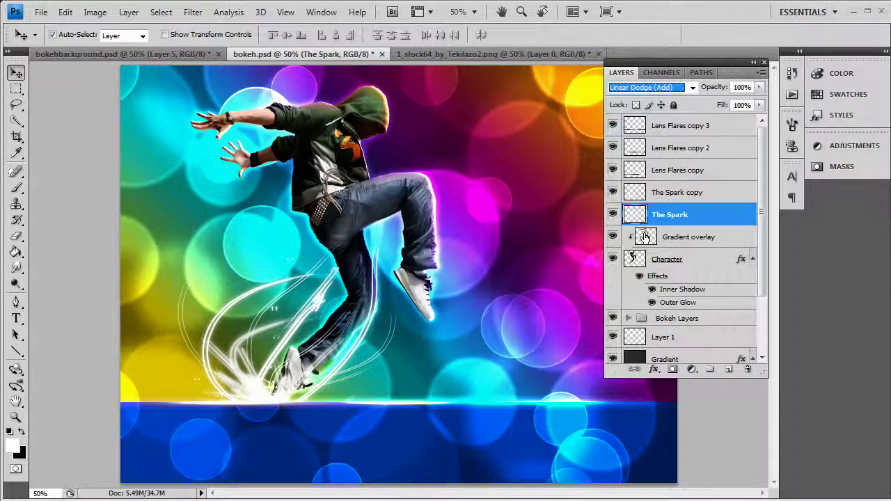
{"action": "left_click", "coordinate": [651, 87]}
{"action": "left_click", "coordinate": [645, 261]}
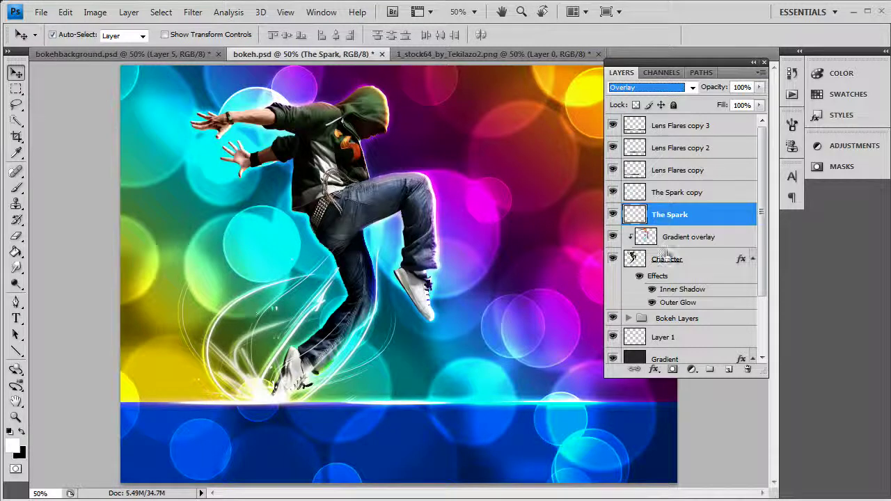
- Erase the streaks covering the dancer's standing shoe and lower leg on The Spark copy layer with a hard 30 px eraser
{"action": "left_click", "coordinate": [698, 197]}
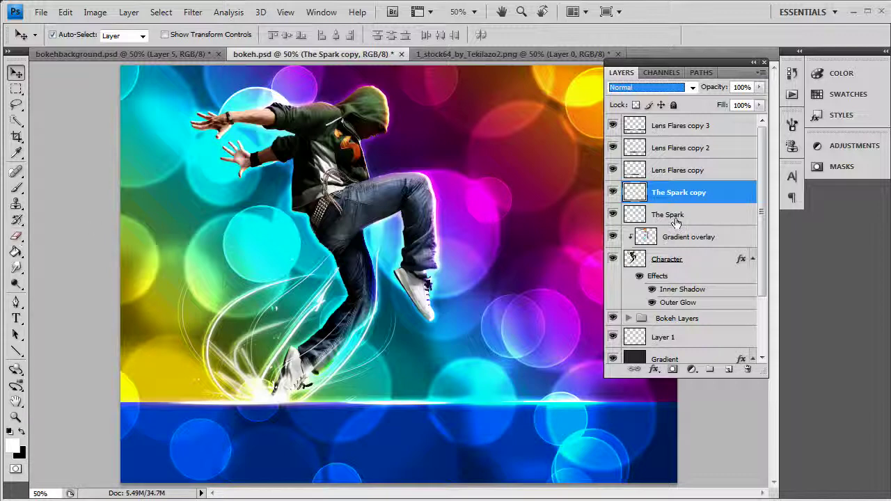
{"action": "key", "text": "e"}
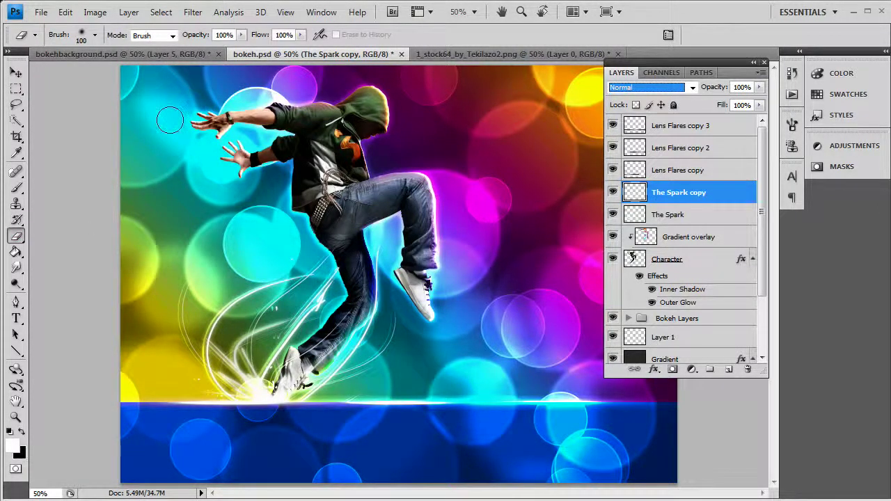
{"action": "left_click", "coordinate": [95, 34]}
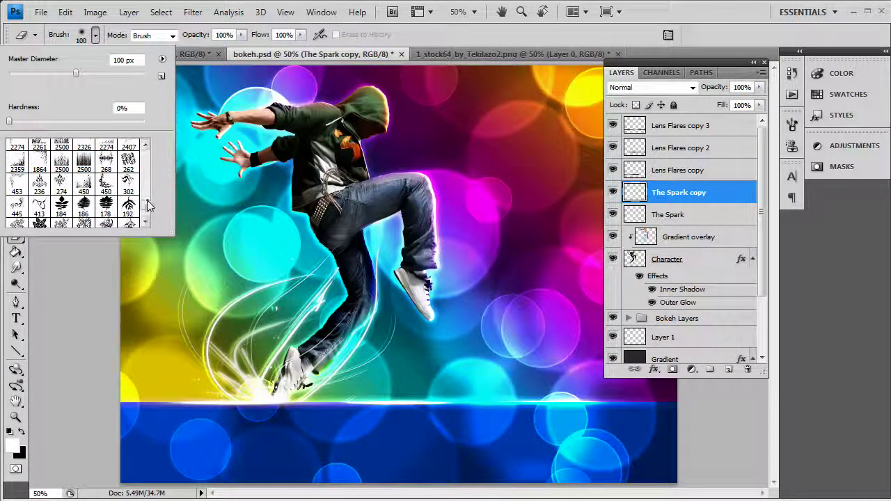
{"action": "left_click_drag", "start_coordinate": [147, 206], "coordinate": [149, 135]}
{"action": "left_click", "coordinate": [128, 149]}
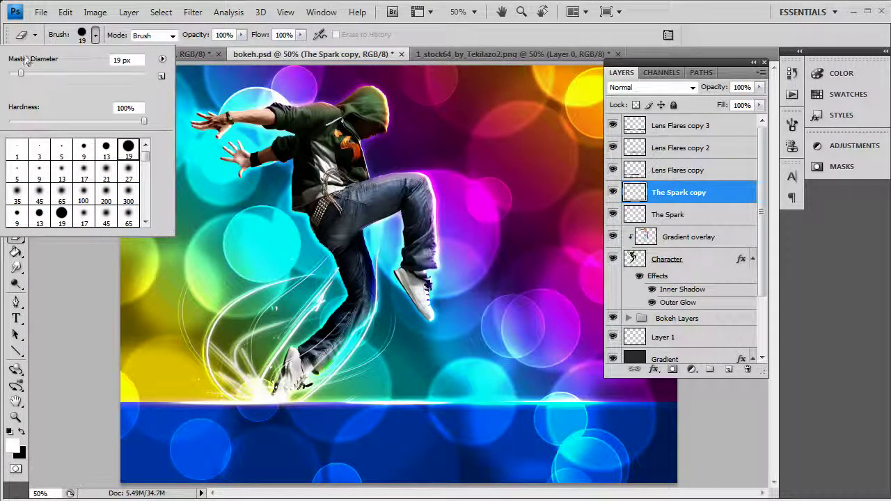
{"action": "left_click_drag", "start_coordinate": [37, 77], "coordinate": [29, 74]}
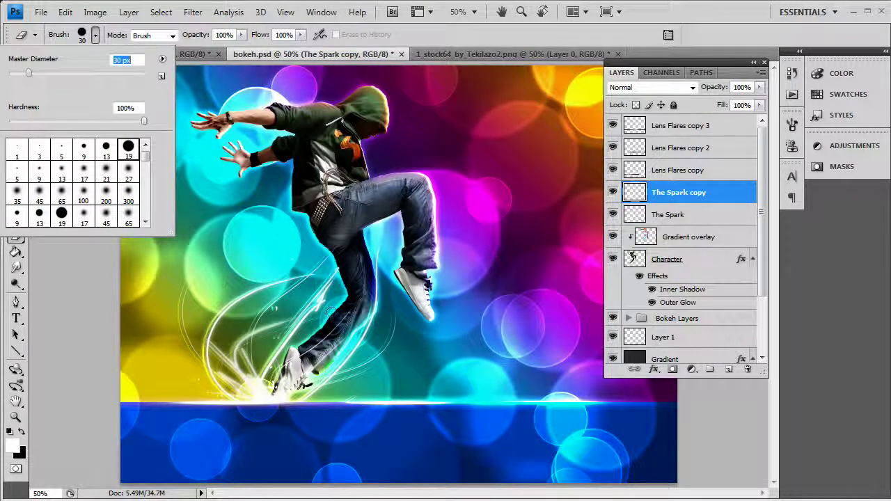
{"action": "key", "text": "Return"}
{"action": "left_click_drag", "start_coordinate": [310, 352], "coordinate": [293, 353]}
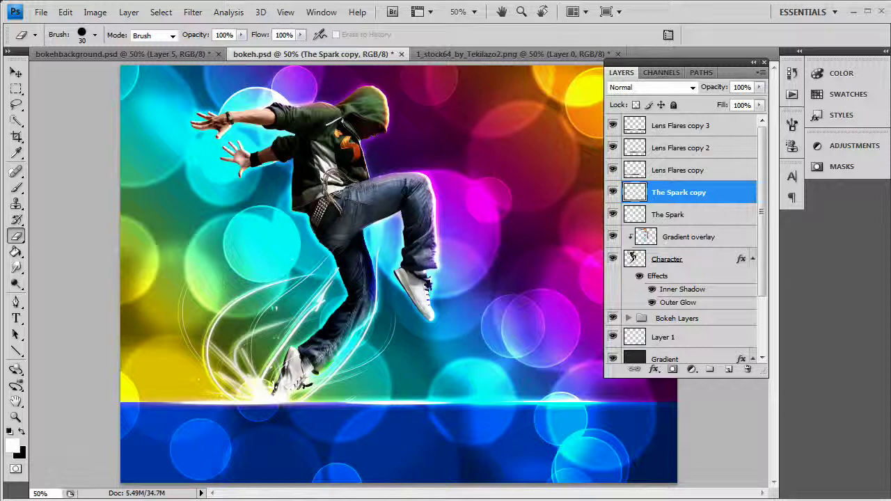
{"action": "left_click_drag", "start_coordinate": [283, 388], "coordinate": [295, 354]}
- Merge The Spark copy and The Spark layers into a single layer
{"action": "left_click", "coordinate": [701, 219]}
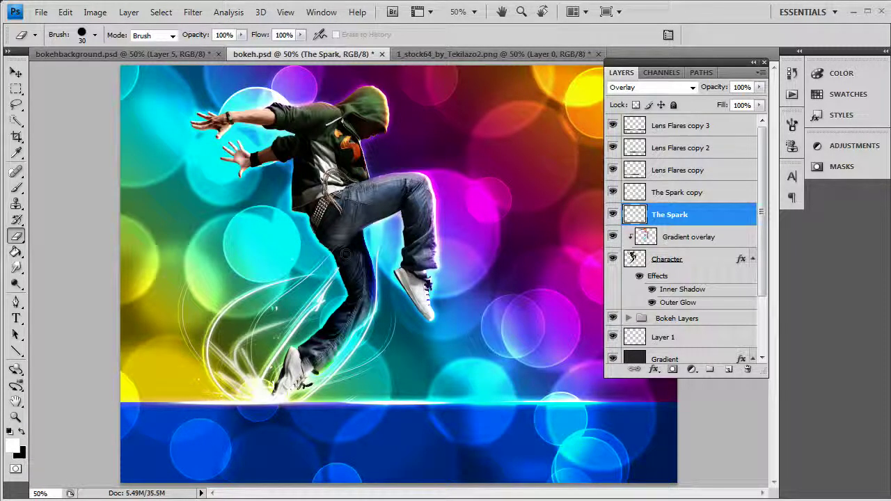
{"action": "left_click", "coordinate": [669, 193]}
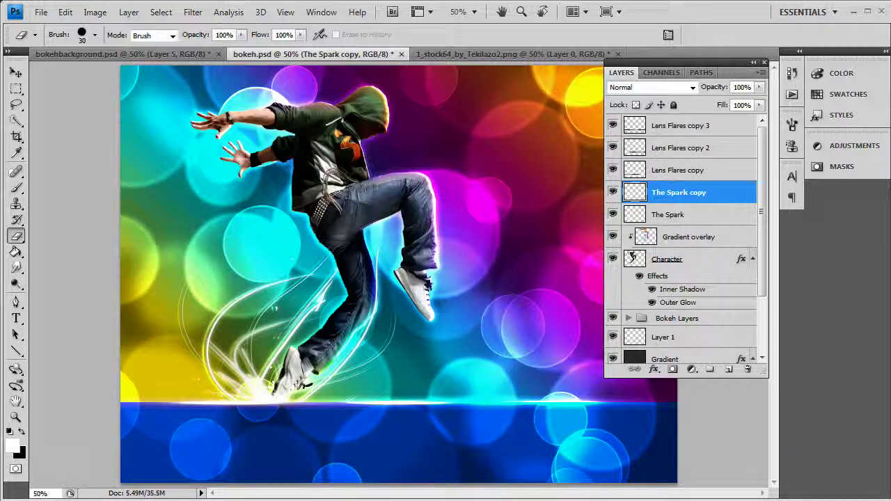
{"action": "left_click", "coordinate": [17, 73]}
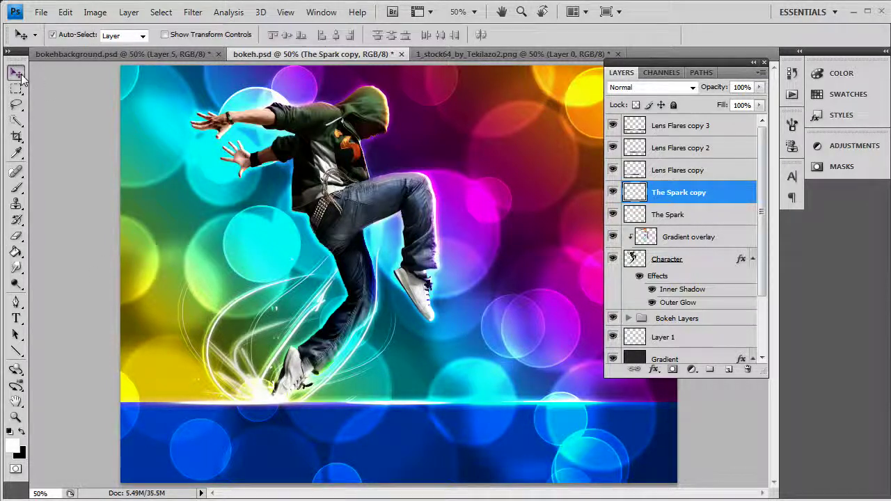
{"action": "left_click", "coordinate": [732, 216], "text": "shift"}
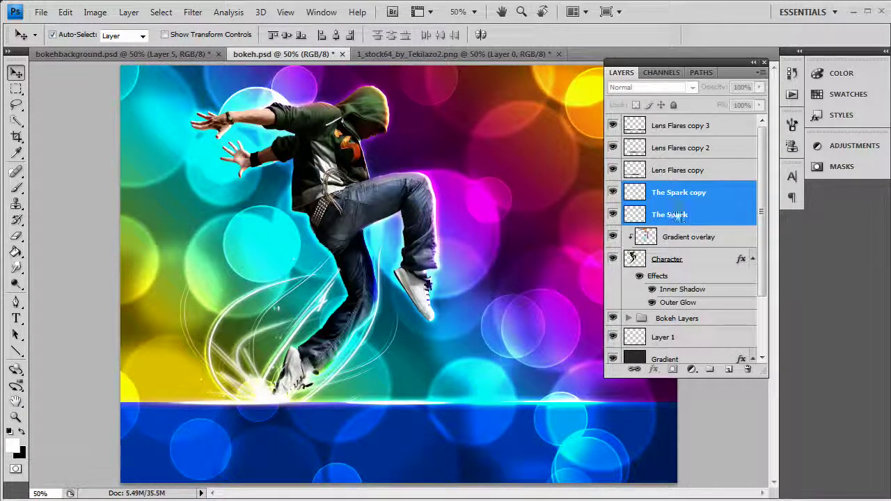
{"action": "key", "text": "ctrl+e"}
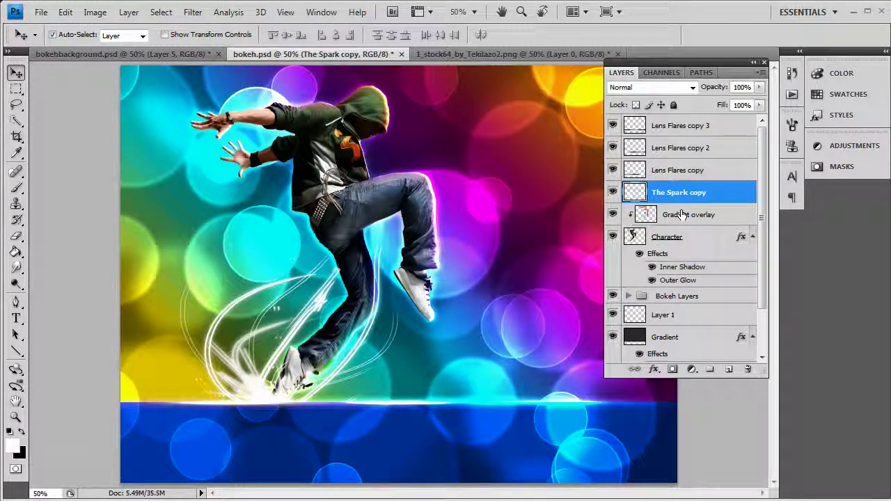
- Undo the merge of the two spark layers and make The Spark layer active for erasing
{"action": "key", "text": "ctrl+z"}
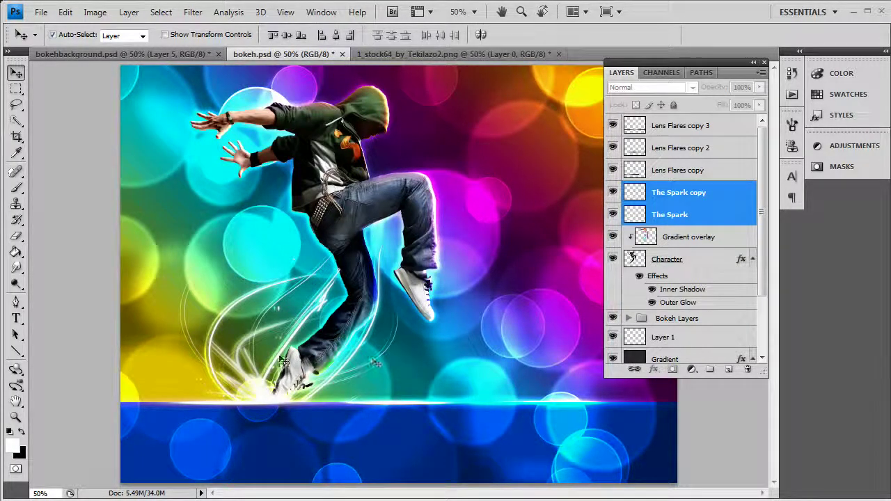
{"action": "left_click", "coordinate": [337, 340]}
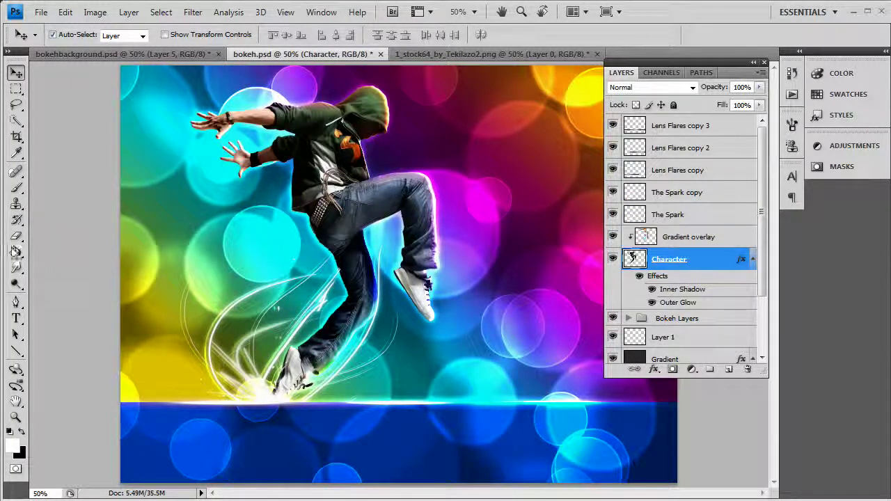
{"action": "left_click", "coordinate": [16, 236]}
{"action": "left_click_drag", "start_coordinate": [703, 268], "coordinate": [686, 216]}
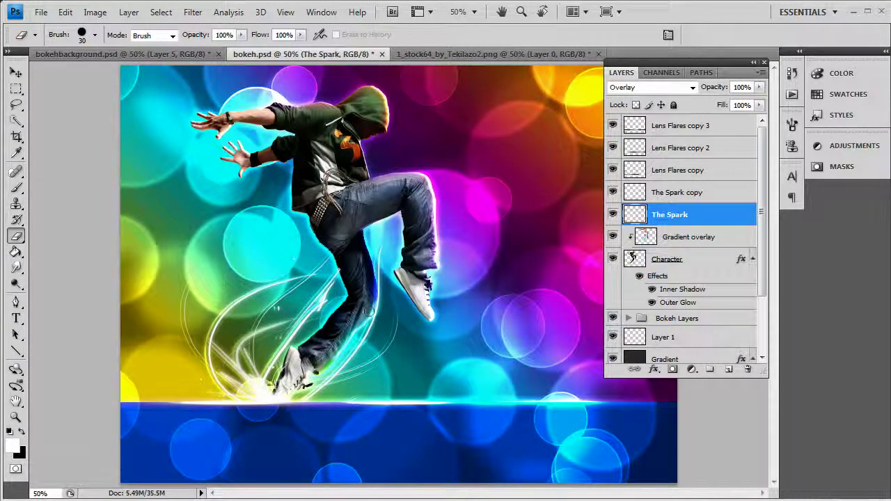
- Erase the streaks over the toe of the dancer's standing shoe on The Spark layer with a hard 19 px eraser
{"action": "left_click", "coordinate": [16, 417]}
{"action": "left_click", "coordinate": [290, 388]}
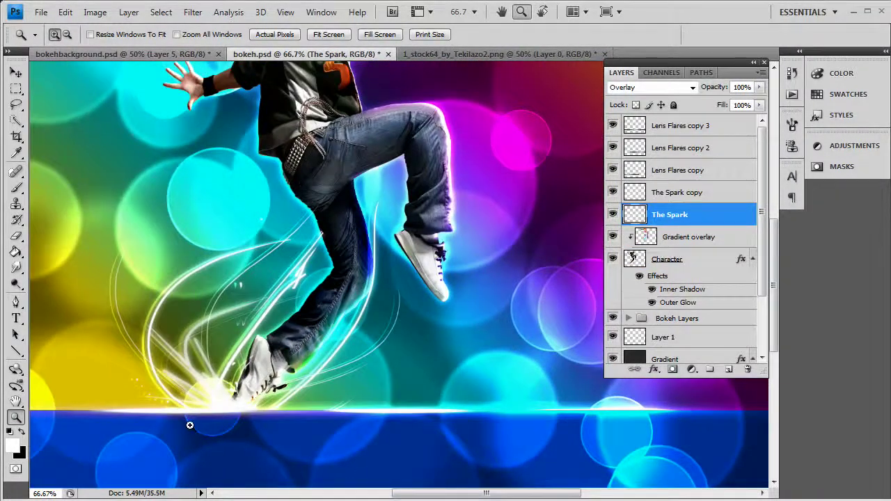
{"action": "left_click", "coordinate": [243, 424]}
{"action": "left_click", "coordinate": [293, 411]}
{"action": "left_click", "coordinate": [262, 366]}
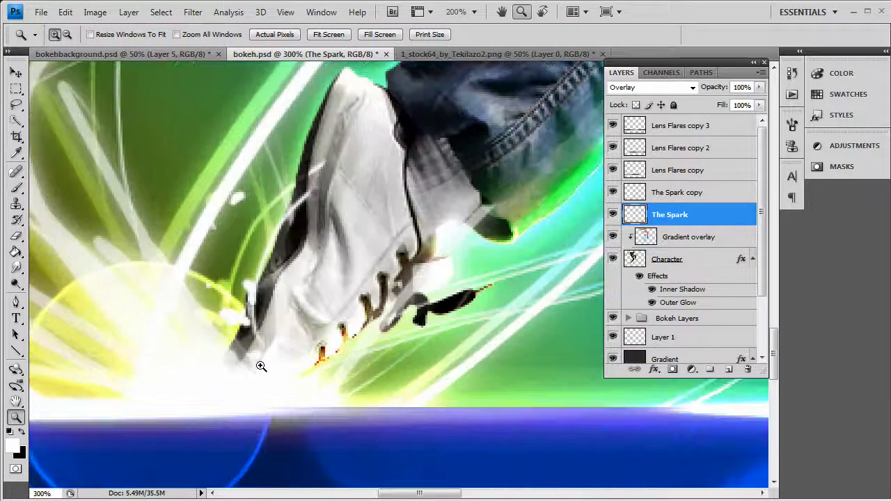
{"action": "left_click", "coordinate": [16, 236]}
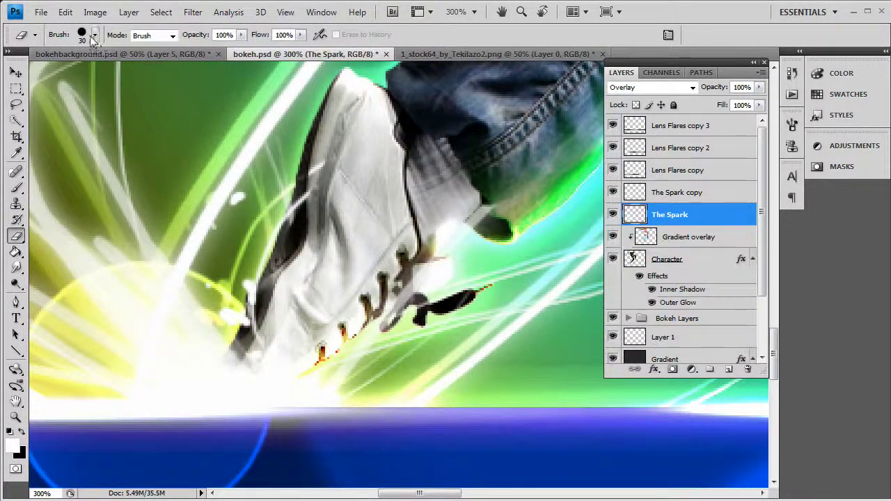
{"action": "left_click", "coordinate": [95, 34]}
{"action": "left_click", "coordinate": [128, 148]}
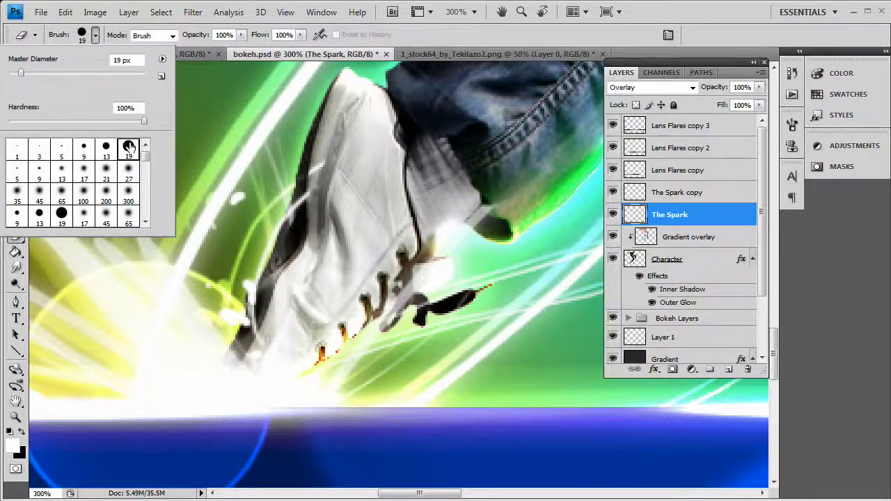
{"action": "left_click", "coordinate": [288, 314]}
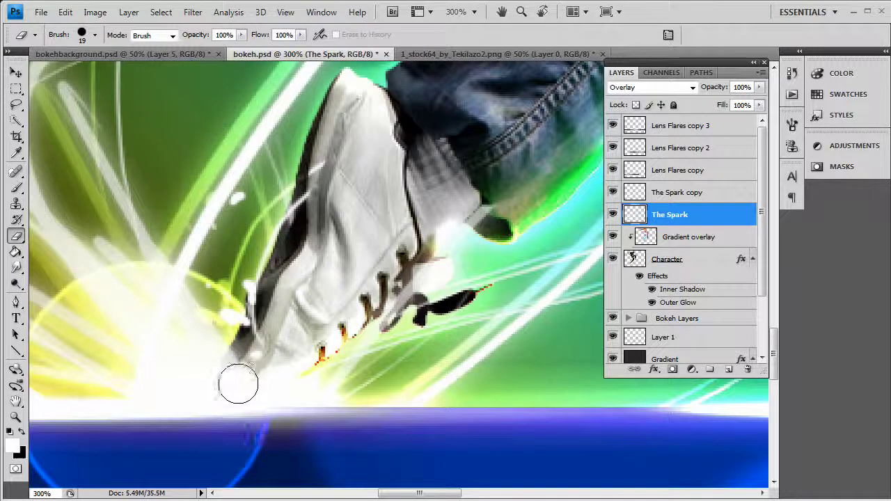
- Erase the glow covering the toe and sole of the standing shoe on The Spark copy layer
{"action": "key", "text": "shift+alt+n"}
{"action": "left_click", "coordinate": [675, 201]}
{"action": "mouse_move", "coordinate": [298, 318]}
{"action": "left_mouse_down"}
{"action": "mouse_move", "coordinate": [248, 358]}
{"action": "mouse_move", "coordinate": [238, 380]}
{"action": "left_mouse_up"}
{"action": "mouse_move", "coordinate": [255, 346]}
{"action": "left_mouse_down"}
{"action": "mouse_move", "coordinate": [235, 389]}
{"action": "mouse_move", "coordinate": [267, 380]}
{"action": "mouse_move", "coordinate": [249, 392]}
{"action": "mouse_move", "coordinate": [238, 385]}
{"action": "mouse_move", "coordinate": [301, 337]}
{"action": "mouse_move", "coordinate": [248, 383]}
{"action": "mouse_move", "coordinate": [235, 382]}
{"action": "mouse_move", "coordinate": [275, 380]}
{"action": "mouse_move", "coordinate": [247, 373]}
{"action": "mouse_move", "coordinate": [346, 320]}
{"action": "mouse_move", "coordinate": [296, 277]}
{"action": "mouse_move", "coordinate": [261, 333]}
{"action": "mouse_move", "coordinate": [333, 199]}
{"action": "mouse_move", "coordinate": [326, 179]}
{"action": "mouse_move", "coordinate": [309, 223]}
{"action": "mouse_move", "coordinate": [329, 174]}
{"action": "mouse_move", "coordinate": [266, 289]}
{"action": "mouse_move", "coordinate": [262, 358]}
{"action": "left_mouse_up"}
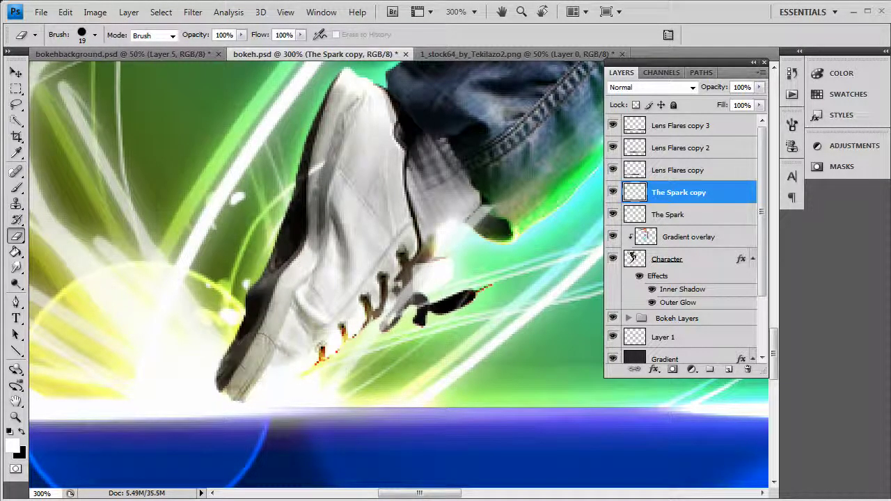
- Erase the spark streaks over the standing shoe's laces and middle on The Spark and The Spark copy layers
{"action": "left_click", "coordinate": [668, 218]}
{"action": "mouse_move", "coordinate": [327, 230]}
{"action": "left_mouse_down"}
{"action": "mouse_move", "coordinate": [334, 184]}
{"action": "mouse_move", "coordinate": [315, 210]}
{"action": "mouse_move", "coordinate": [327, 168]}
{"action": "mouse_move", "coordinate": [324, 251]}
{"action": "mouse_move", "coordinate": [380, 242]}
{"action": "mouse_move", "coordinate": [332, 313]}
{"action": "mouse_move", "coordinate": [286, 351]}
{"action": "mouse_move", "coordinate": [377, 237]}
{"action": "mouse_move", "coordinate": [372, 265]}
{"action": "mouse_move", "coordinate": [341, 301]}
{"action": "mouse_move", "coordinate": [390, 264]}
{"action": "mouse_move", "coordinate": [414, 293]}
{"action": "left_mouse_up"}
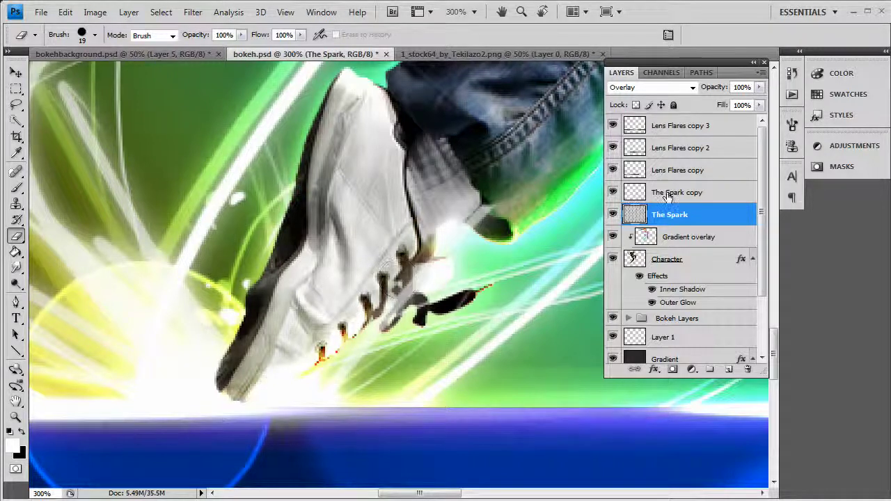
{"action": "left_click", "coordinate": [668, 193]}
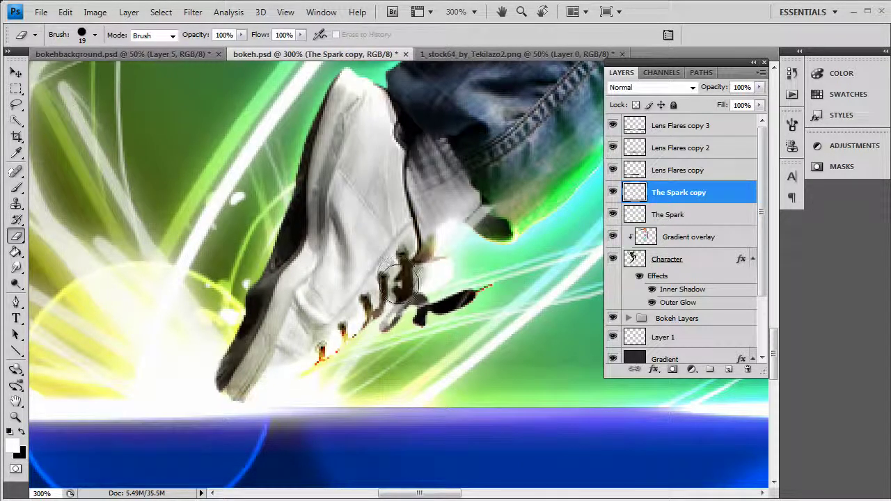
{"action": "mouse_move", "coordinate": [400, 280]}
{"action": "left_mouse_down"}
{"action": "mouse_move", "coordinate": [391, 232]}
{"action": "mouse_move", "coordinate": [404, 265]}
{"action": "mouse_move", "coordinate": [429, 272]}
{"action": "mouse_move", "coordinate": [395, 279]}
{"action": "mouse_move", "coordinate": [405, 289]}
{"action": "mouse_move", "coordinate": [381, 311]}
{"action": "left_mouse_up"}
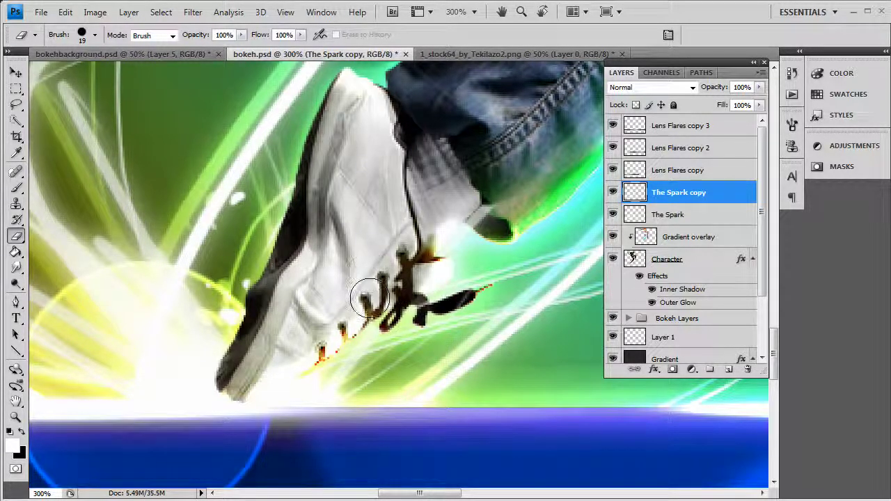
{"action": "mouse_move", "coordinate": [415, 293]}
{"action": "left_mouse_down"}
{"action": "mouse_move", "coordinate": [356, 212]}
{"action": "mouse_move", "coordinate": [427, 279]}
{"action": "left_mouse_up"}
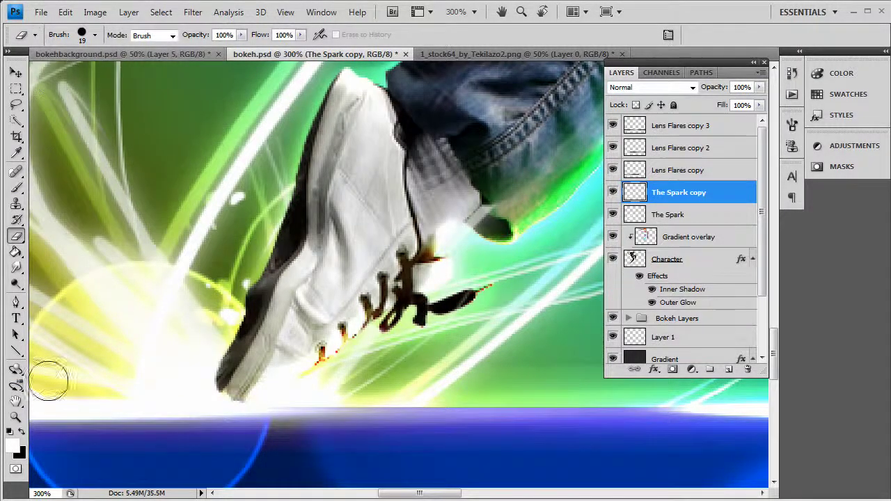
- Examine the whole composition at 50% zoom, including the cleaned shoe and the dancer's Character and Gradient overlay layers
{"action": "left_click", "coordinate": [15, 416]}
{"action": "left_click", "coordinate": [67, 35]}
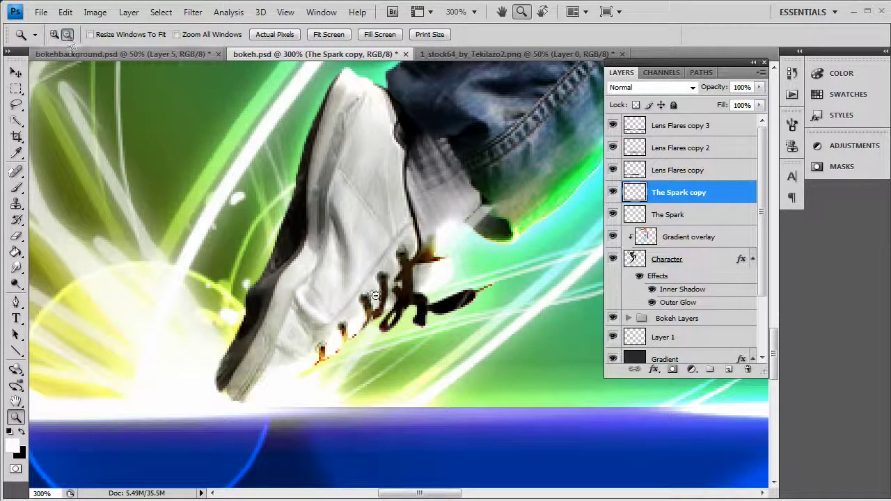
{"action": "left_click", "coordinate": [439, 262]}
{"action": "left_click", "coordinate": [464, 241]}
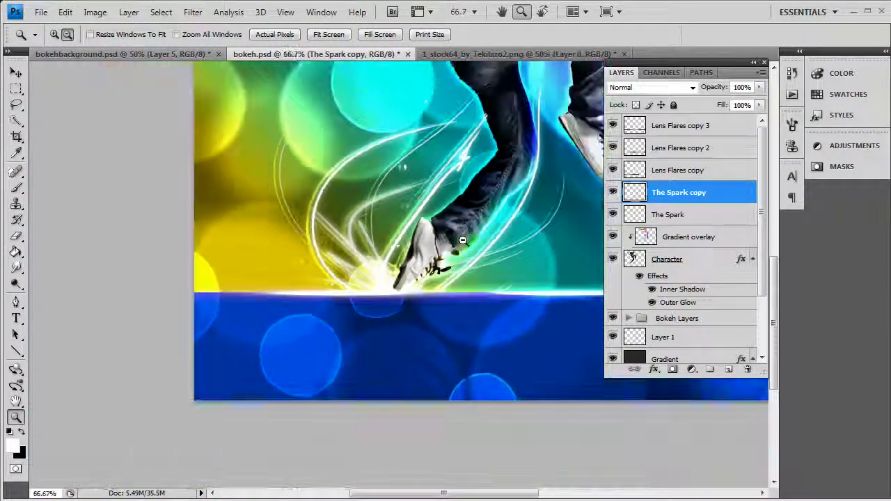
{"action": "left_click", "coordinate": [567, 118]}
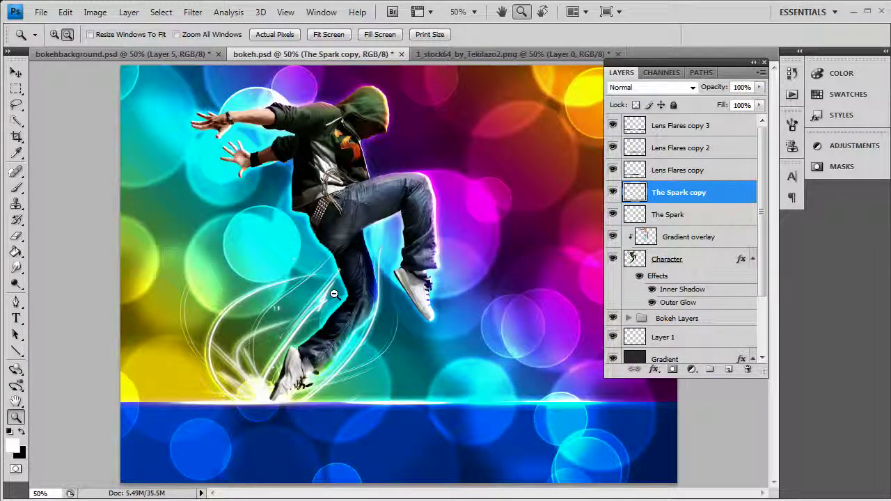
{"action": "left_click", "coordinate": [16, 73]}
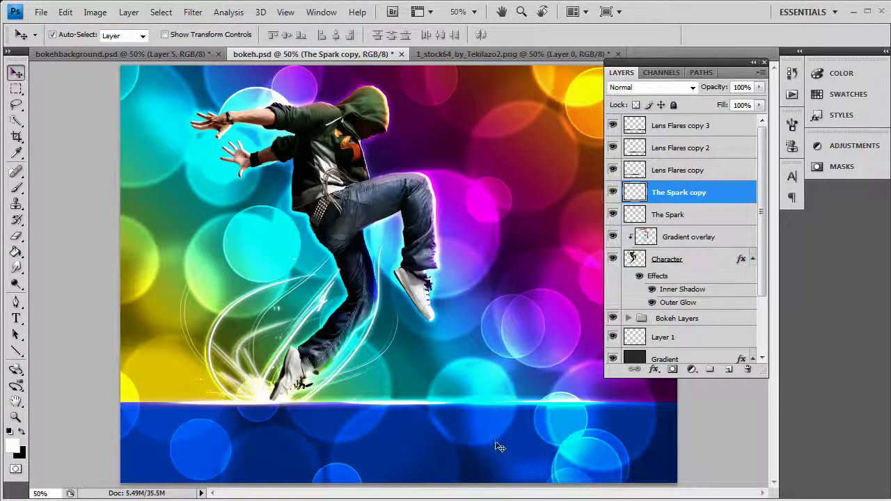
{"action": "left_click", "coordinate": [340, 198]}
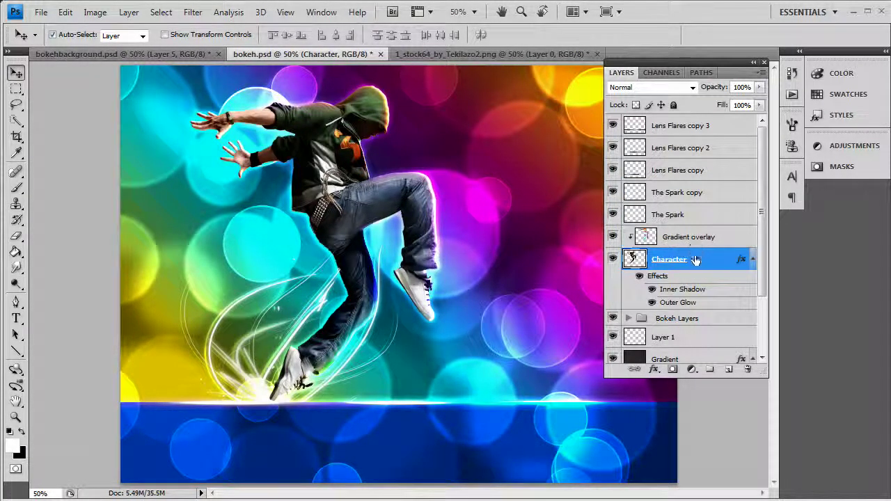
{"action": "left_click", "coordinate": [700, 237], "text": "shift"}
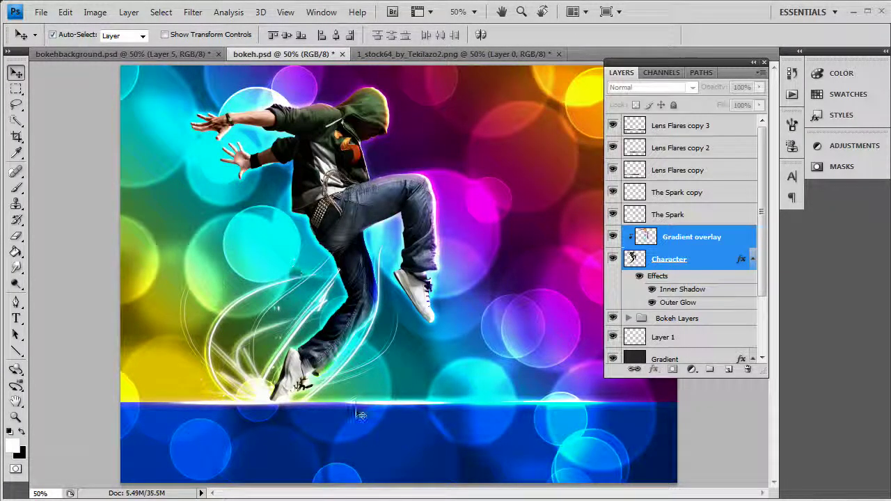
- Apply a Perspective transform to the floor bokeh on Layer 7, slanting its lower edge slightly to the left
{"action": "left_click", "coordinate": [599, 454]}
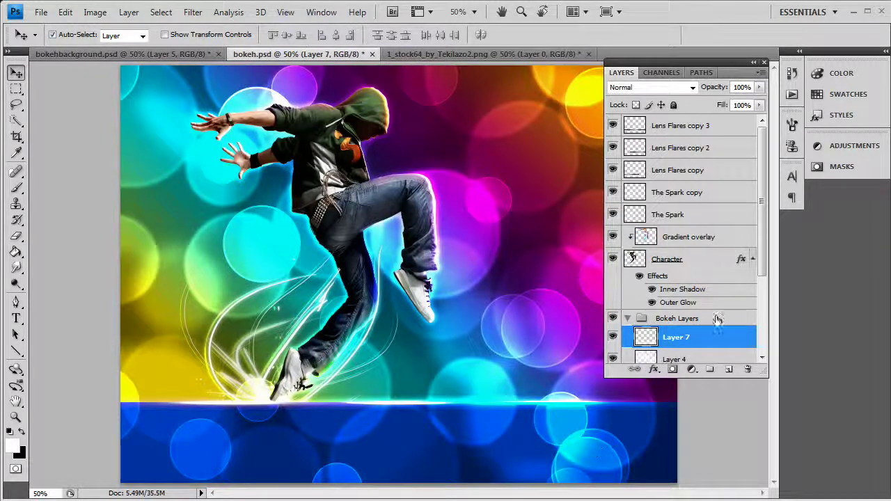
{"action": "scroll", "coordinate": [718, 319], "scroll_direction": "down", "scroll_amount": 2}
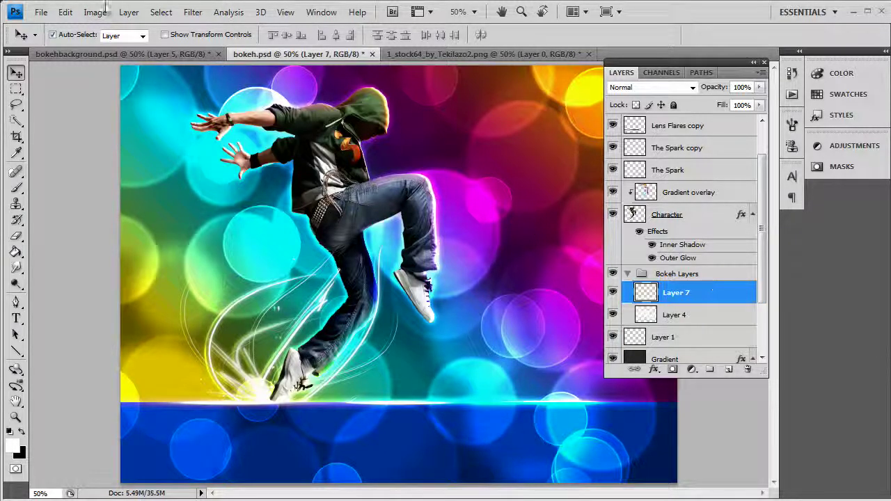
{"action": "left_click", "coordinate": [65, 12]}
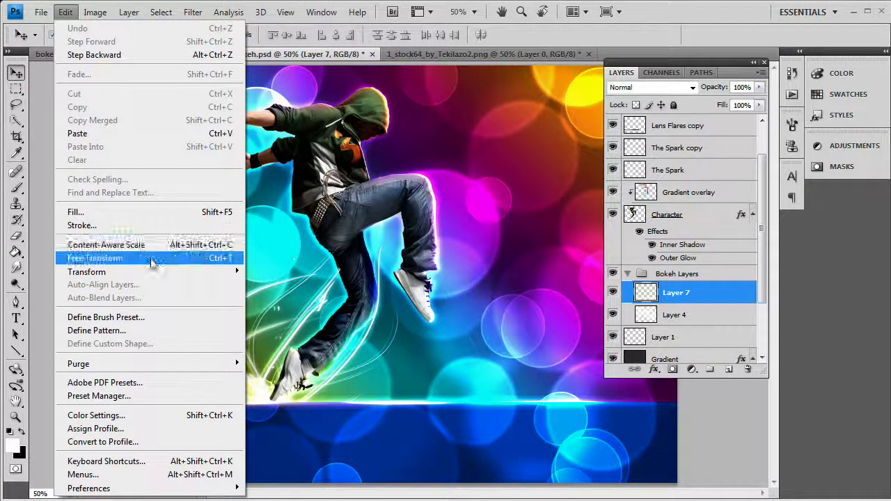
{"action": "mouse_move", "coordinate": [182, 272]}
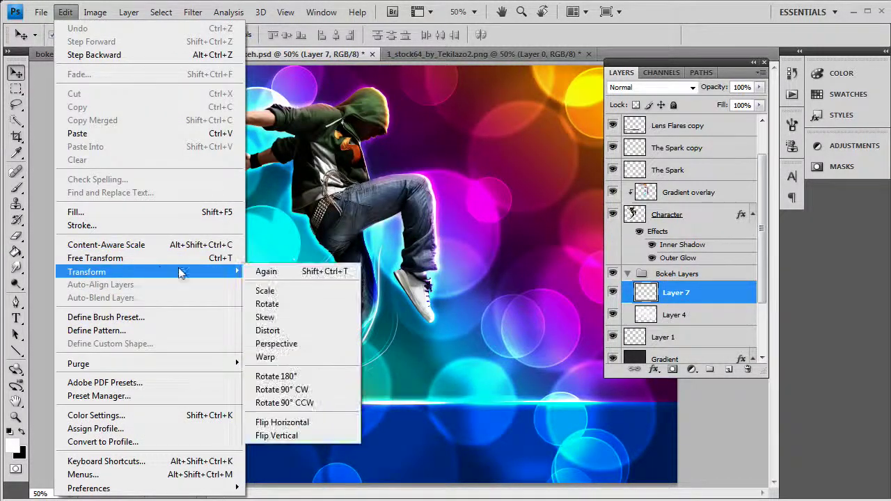
{"action": "left_click", "coordinate": [301, 346]}
{"action": "left_click_drag", "start_coordinate": [392, 488], "coordinate": [372, 483]}
{"action": "key", "text": "m"}
{"action": "left_click", "coordinate": [411, 206]}
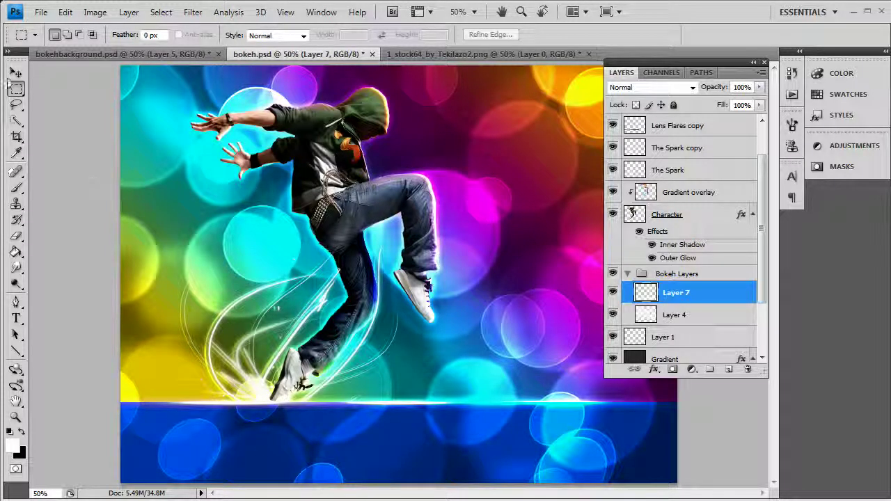
- Duplicate The Spark copy layer under the default name
{"action": "key", "text": "v"}
{"action": "left_click", "coordinate": [277, 400]}
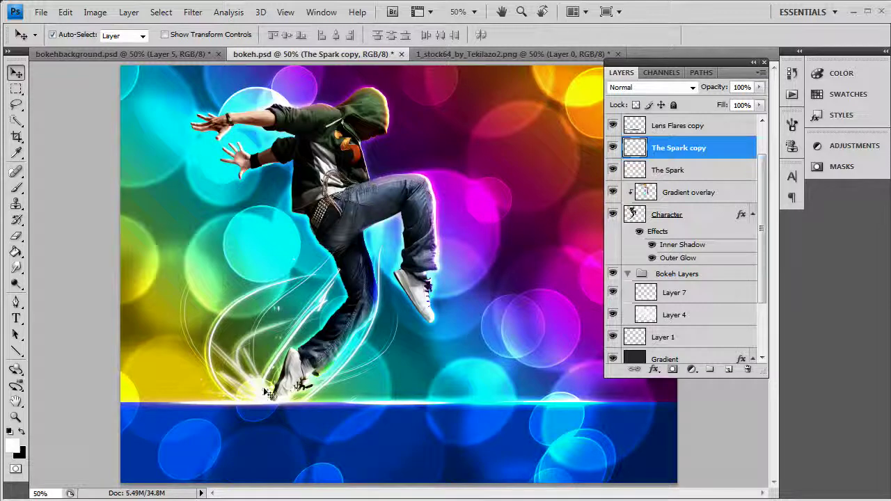
{"action": "right_click", "coordinate": [681, 152]}
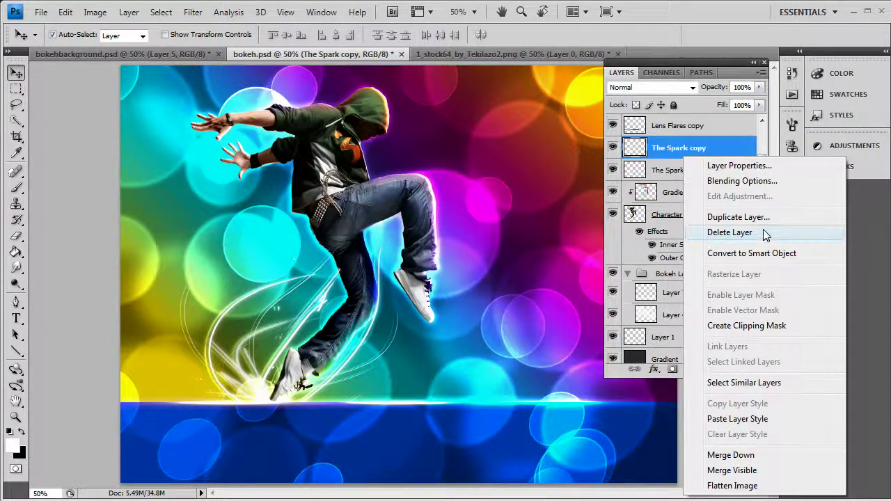
{"action": "left_click", "coordinate": [738, 216]}
{"action": "left_click", "coordinate": [565, 156]}
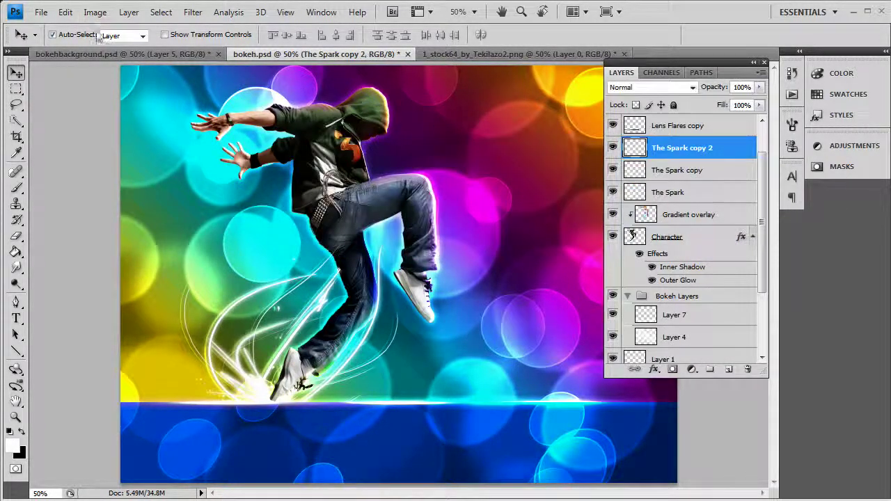
- Flip the duplicated spark vertically with a height scale of -100% and move it below the floor line as a reflection
{"action": "left_click", "coordinate": [73, 14]}
{"action": "left_click", "coordinate": [41, 312]}
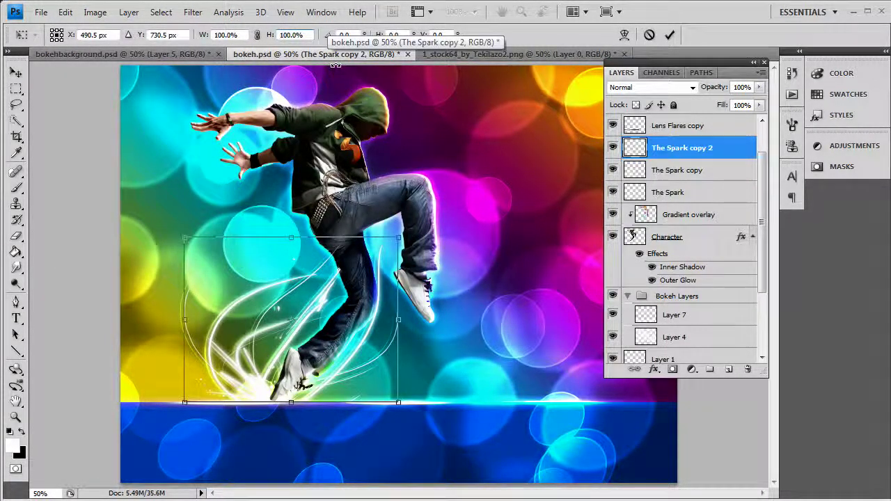
{"action": "type", "text": "-"}
{"action": "key", "text": "Return"}
{"action": "left_click", "coordinate": [15, 72]}
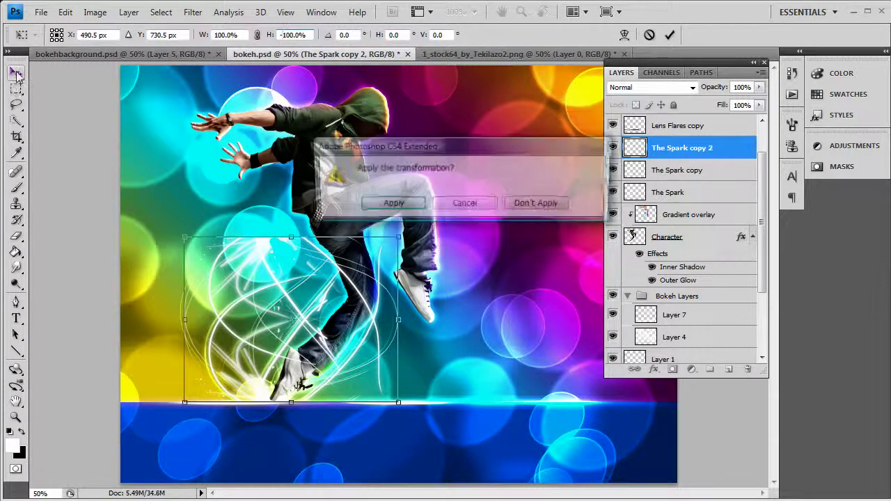
{"action": "left_click", "coordinate": [383, 202]}
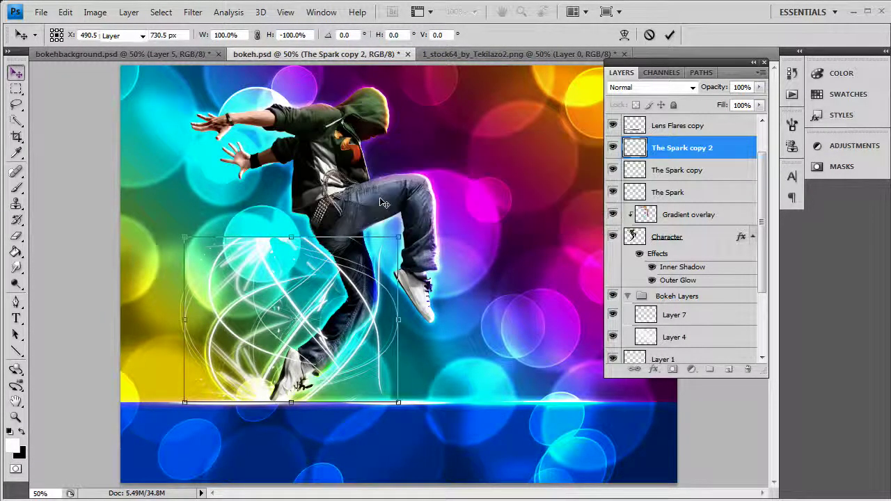
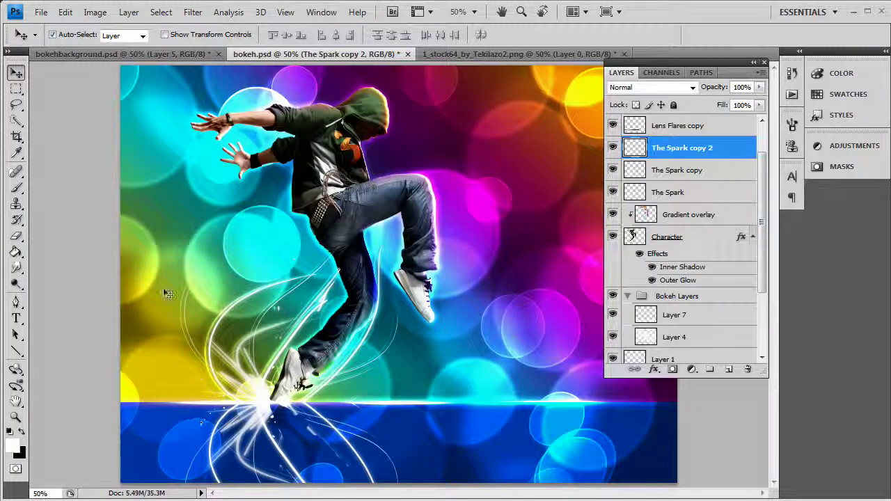
{"action": "left_click", "coordinate": [61, 13]}
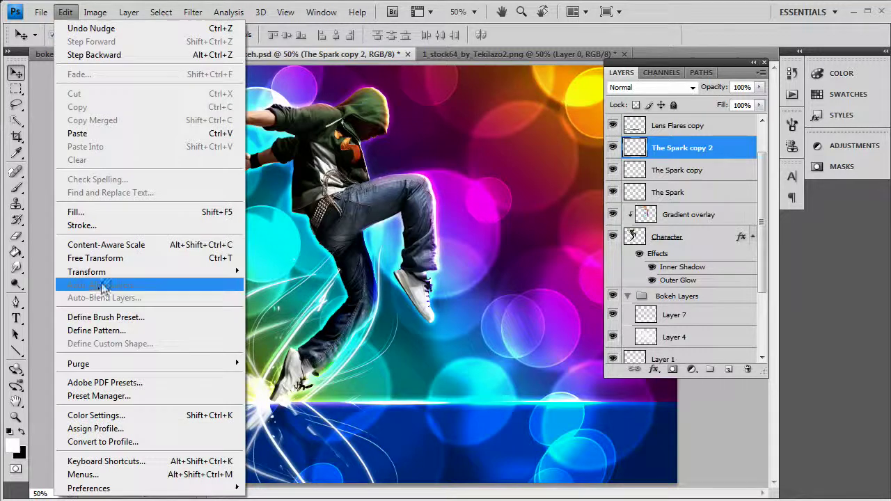
{"action": "mouse_move", "coordinate": [174, 272]}
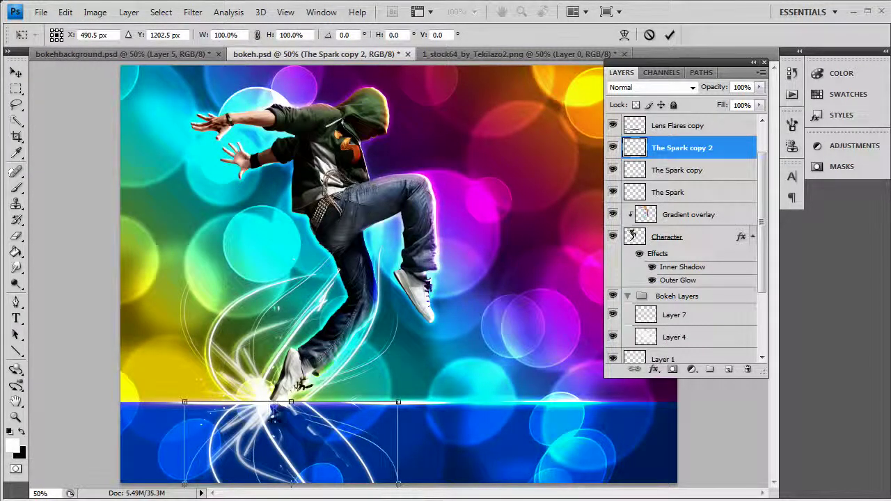
{"action": "left_click", "coordinate": [15, 89]}
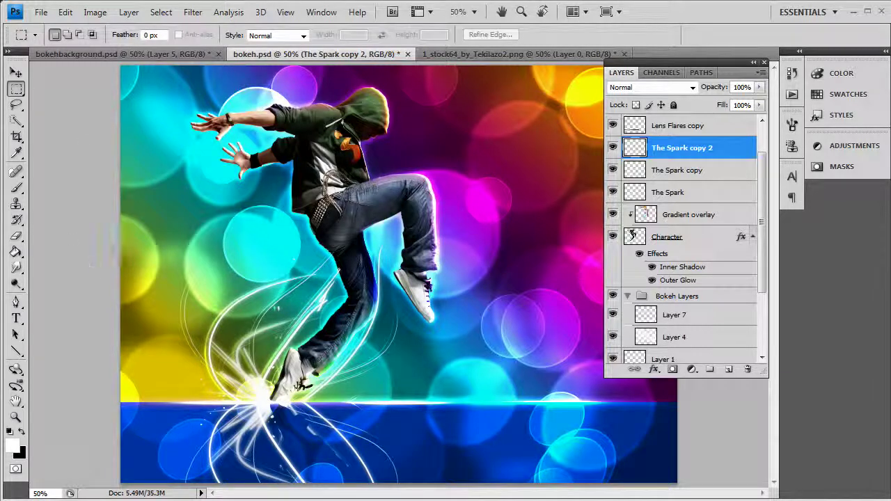
- Erase the long lower streaks of the reflected spark on The Spark copy 2 using a soft 300 px eraser
{"action": "left_click", "coordinate": [15, 236]}
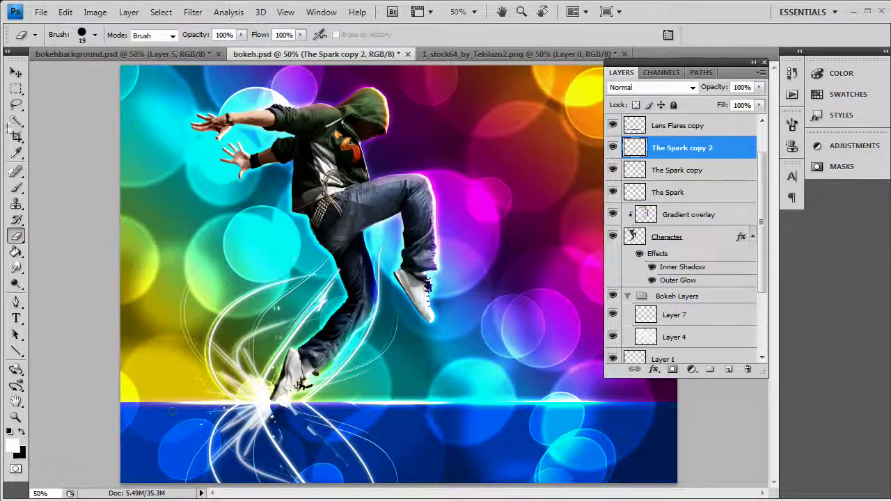
{"action": "left_click", "coordinate": [83, 36]}
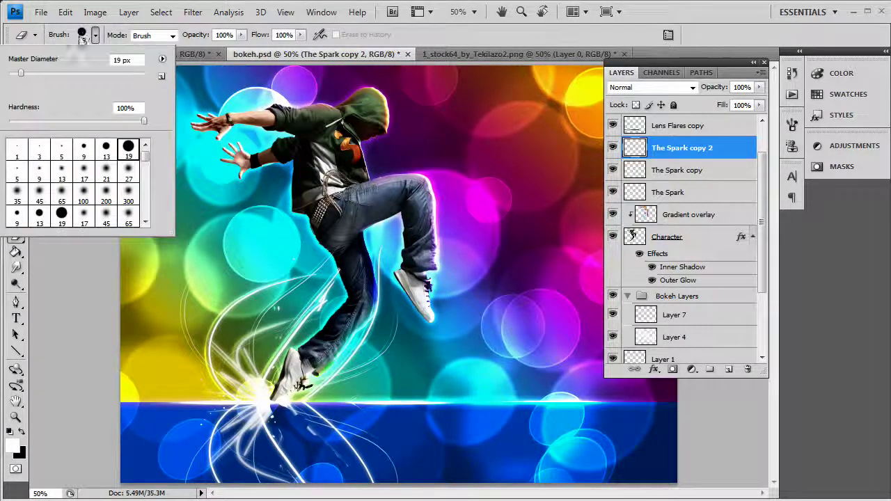
{"action": "left_click", "coordinate": [83, 194]}
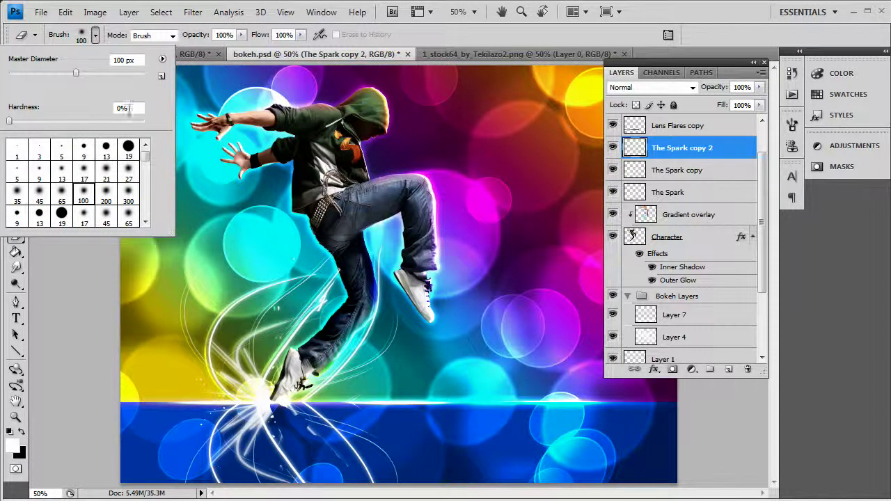
{"action": "left_click", "coordinate": [128, 194]}
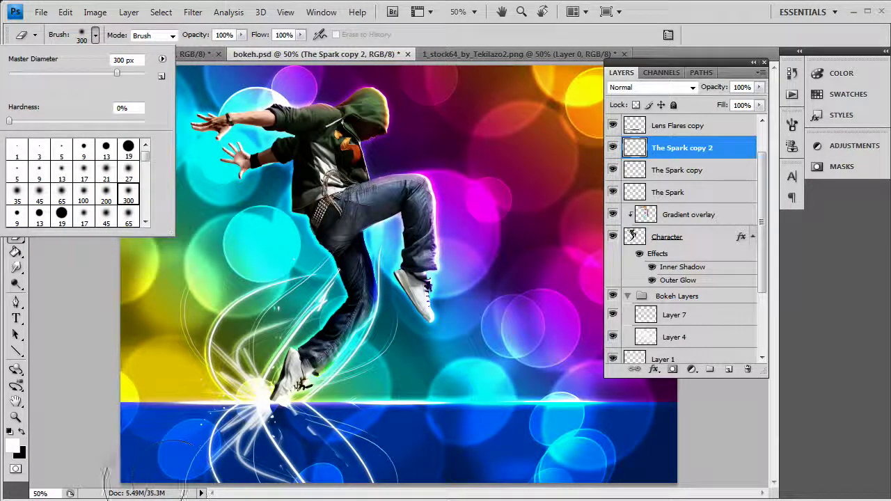
{"action": "key", "text": "Return"}
{"action": "left_click_drag", "start_coordinate": [281, 493], "coordinate": [383, 493]}
{"action": "mouse_move", "coordinate": [361, 457]}
{"action": "left_mouse_down"}
{"action": "mouse_move", "coordinate": [339, 447]}
{"action": "mouse_move", "coordinate": [328, 460]}
{"action": "mouse_move", "coordinate": [350, 448]}
{"action": "left_mouse_up"}
{"action": "mouse_move", "coordinate": [325, 499]}
{"action": "left_mouse_down"}
{"action": "mouse_move", "coordinate": [272, 460]}
{"action": "mouse_move", "coordinate": [189, 498]}
{"action": "left_mouse_up"}
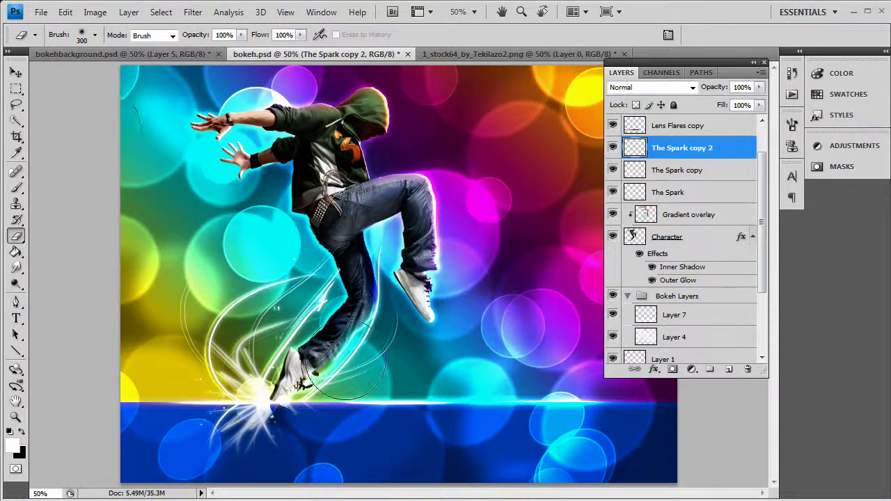
- Erase the reflected spark just below the tip of the standing shoe using a soft 45 px eraser
{"action": "key", "text": "v"}
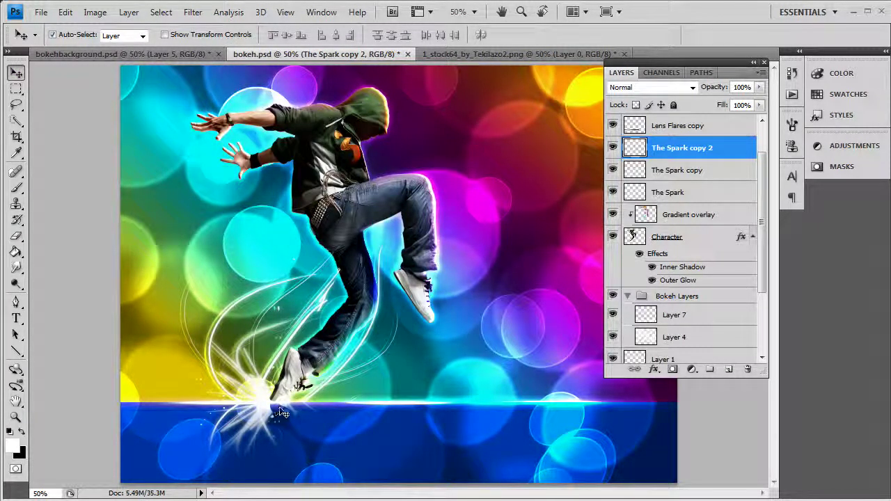
{"action": "key", "text": "e"}
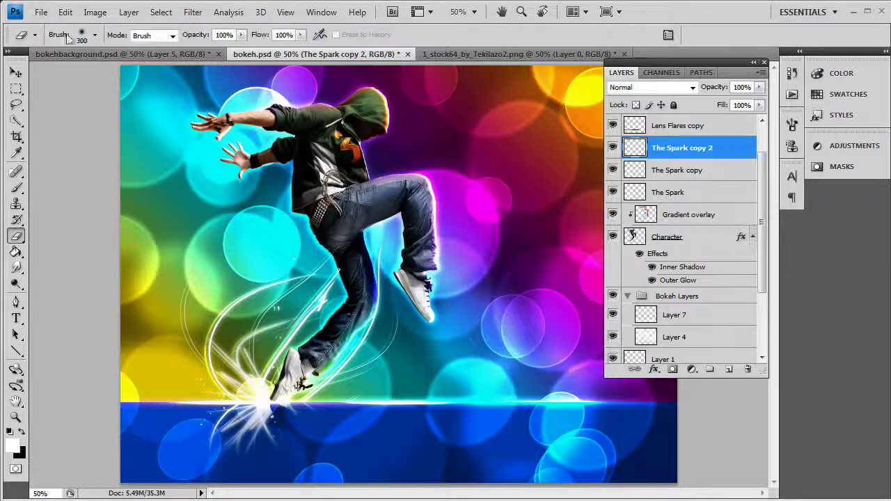
{"action": "left_click", "coordinate": [84, 36]}
{"action": "left_click", "coordinate": [35, 199]}
{"action": "left_click", "coordinate": [277, 412]}
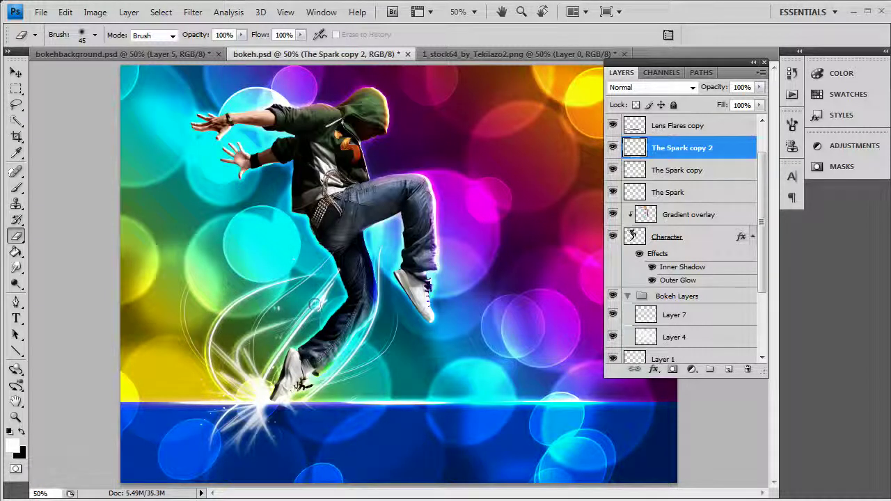
- Add a new layer above Lens Flares copy 3 and draw a 1 px white line across the canvas along the floor edge
{"action": "left_click", "coordinate": [16, 71]}
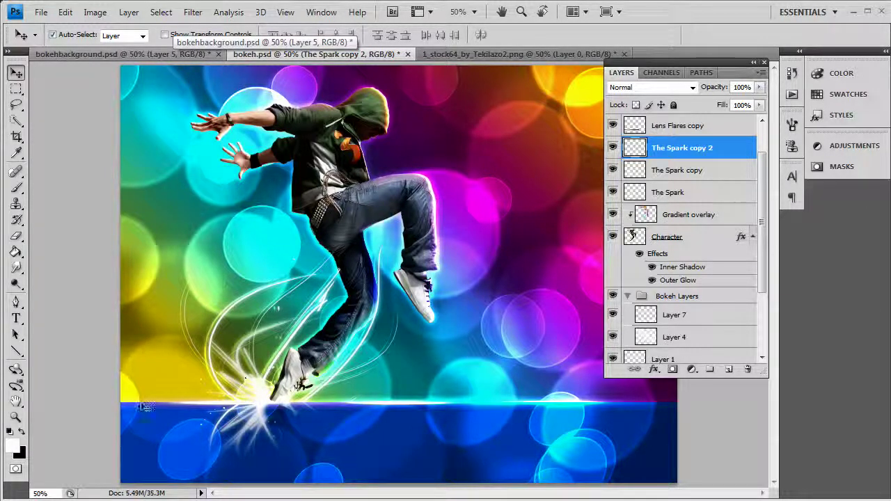
{"action": "mouse_move", "coordinate": [727, 317]}
{"action": "left_mouse_down"}
{"action": "mouse_move", "coordinate": [737, 340]}
{"action": "mouse_move", "coordinate": [725, 317]}
{"action": "left_mouse_up"}
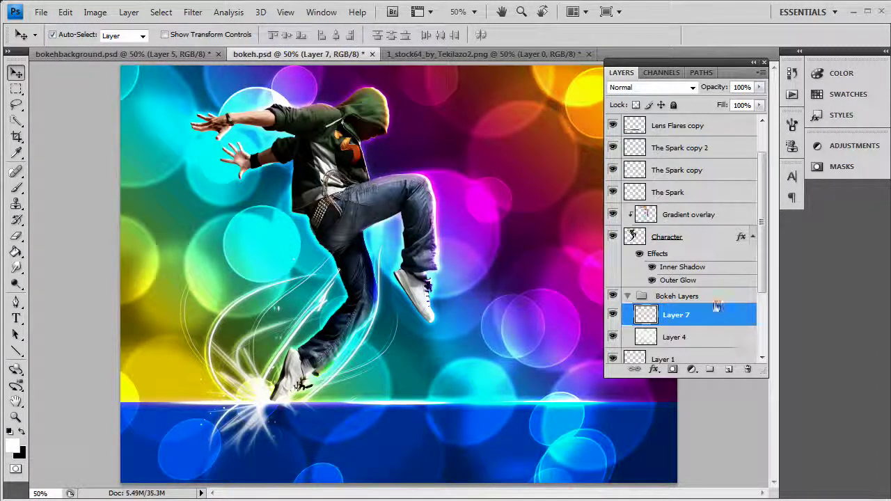
{"action": "scroll", "coordinate": [698, 273], "scroll_direction": "up", "scroll_amount": 2}
{"action": "left_click_drag", "start_coordinate": [714, 127], "coordinate": [723, 335]}
{"action": "left_click", "coordinate": [730, 369]}
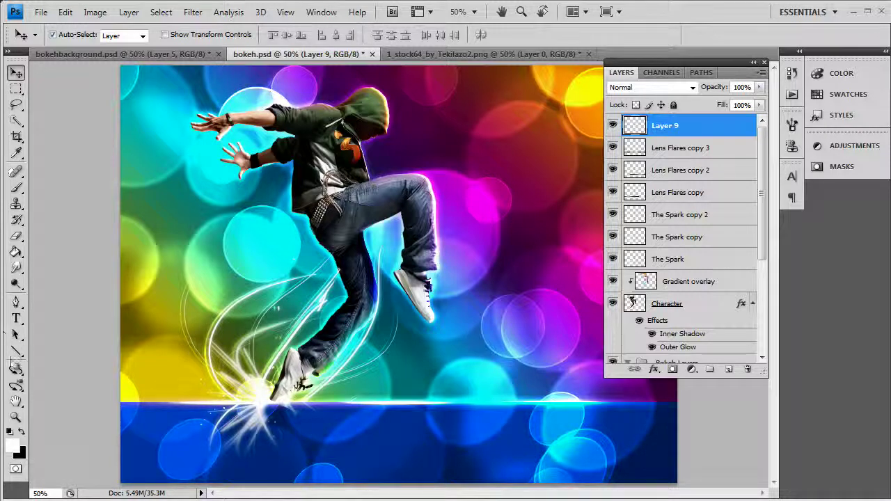
{"action": "left_click", "coordinate": [17, 351]}
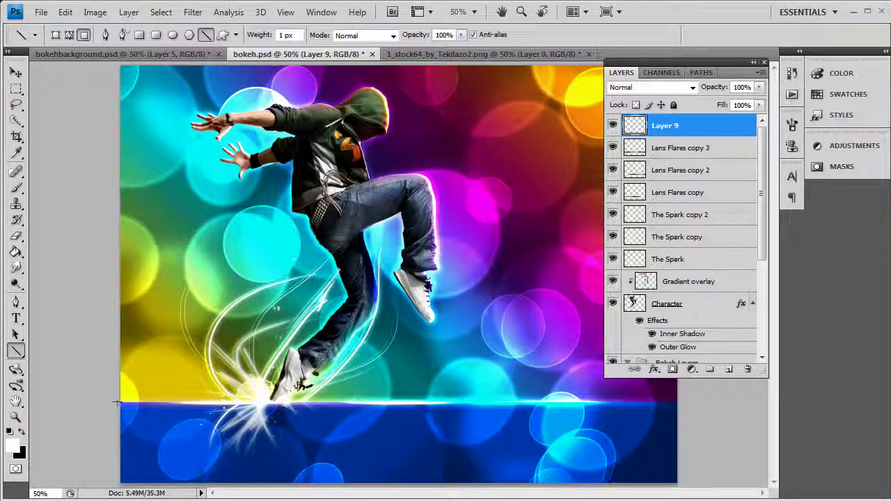
{"action": "mouse_move", "coordinate": [117, 403]}
{"action": "left_mouse_down"}
{"action": "mouse_move", "coordinate": [635, 414]}
{"action": "mouse_move", "coordinate": [681, 404]}
{"action": "left_mouse_up"}
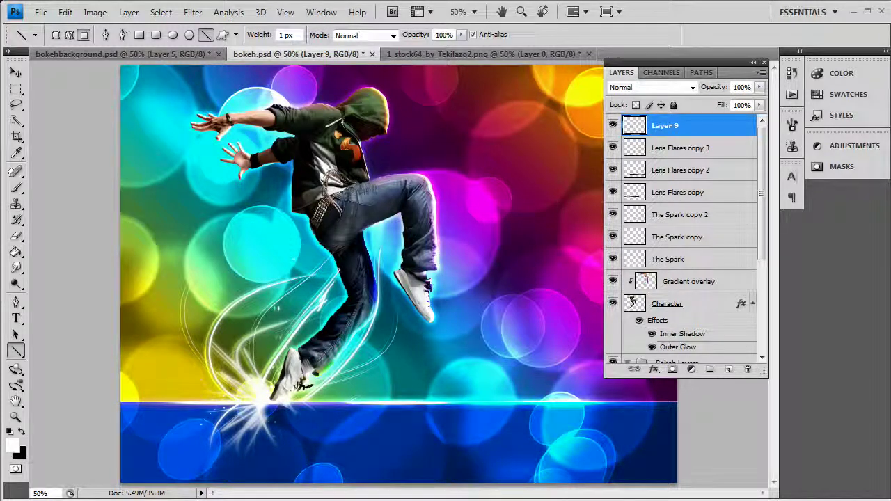
- Examine the new floor line around the standing shoe and spark at up to 200% zoom
{"action": "left_click", "coordinate": [16, 72]}
{"action": "left_click", "coordinate": [16, 418]}
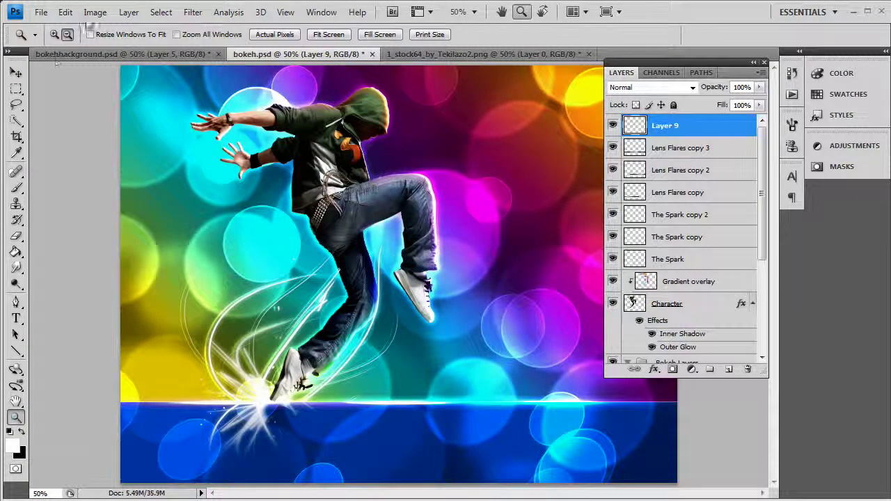
{"action": "left_click", "coordinate": [55, 34]}
{"action": "left_click", "coordinate": [304, 453]}
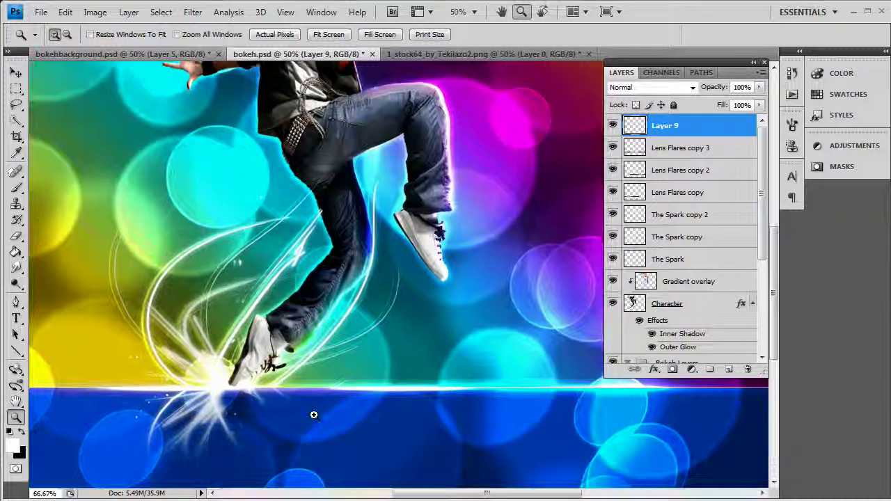
{"action": "left_click", "coordinate": [311, 408]}
{"action": "left_click", "coordinate": [308, 400]}
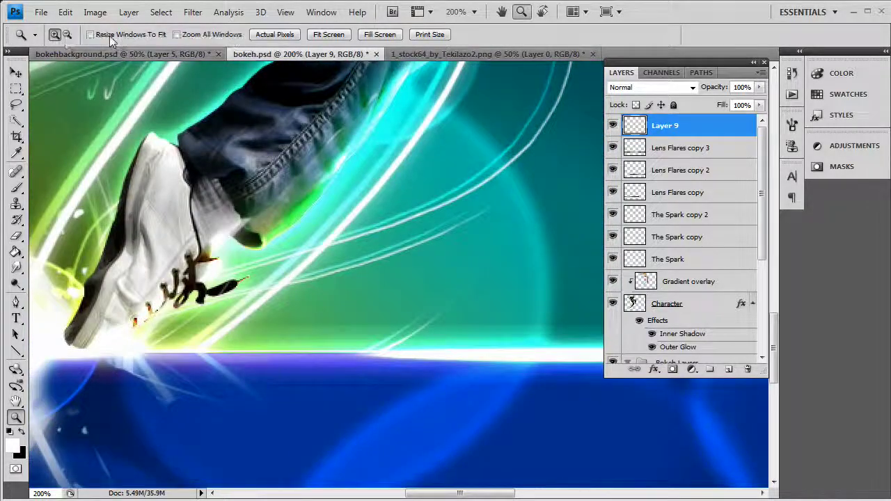
{"action": "left_click", "coordinate": [67, 34]}
{"action": "left_click", "coordinate": [246, 388]}
{"action": "left_click_drag", "start_coordinate": [530, 493], "coordinate": [445, 493]}
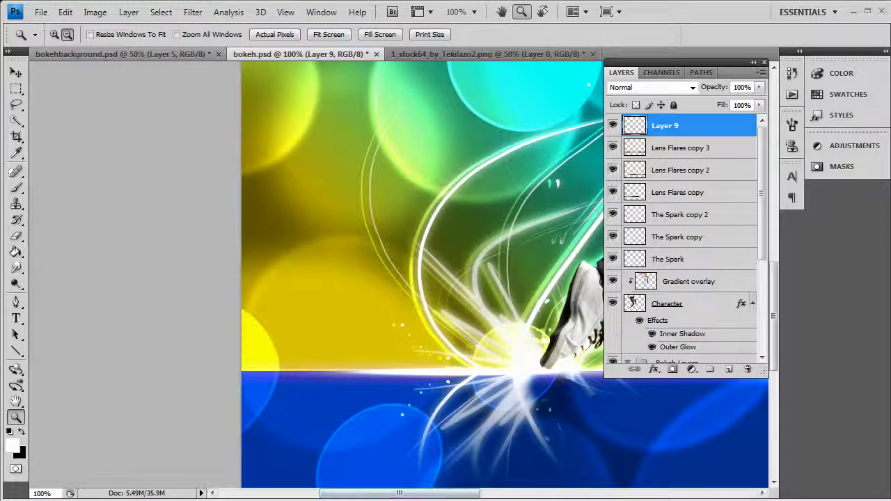
- Try the Overlay blend mode on Layer 9, then set it to Color Dodge
{"action": "left_click", "coordinate": [16, 71]}
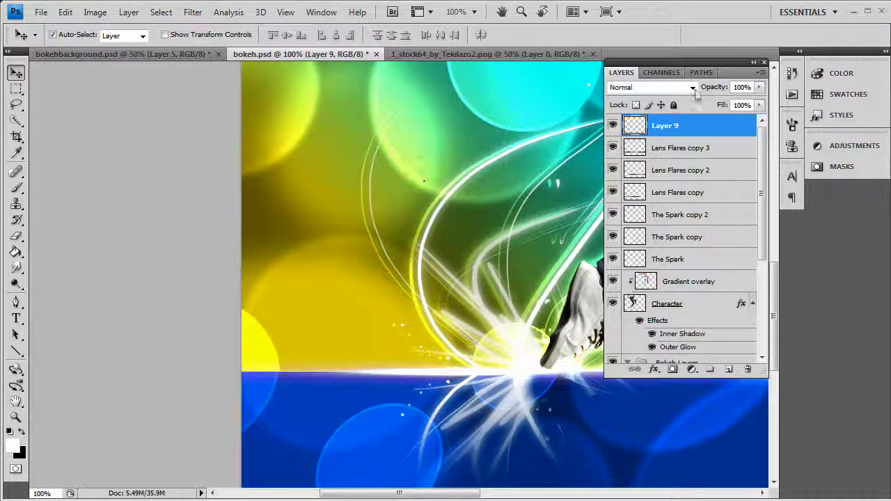
{"action": "left_click", "coordinate": [652, 87]}
{"action": "left_click", "coordinate": [639, 270]}
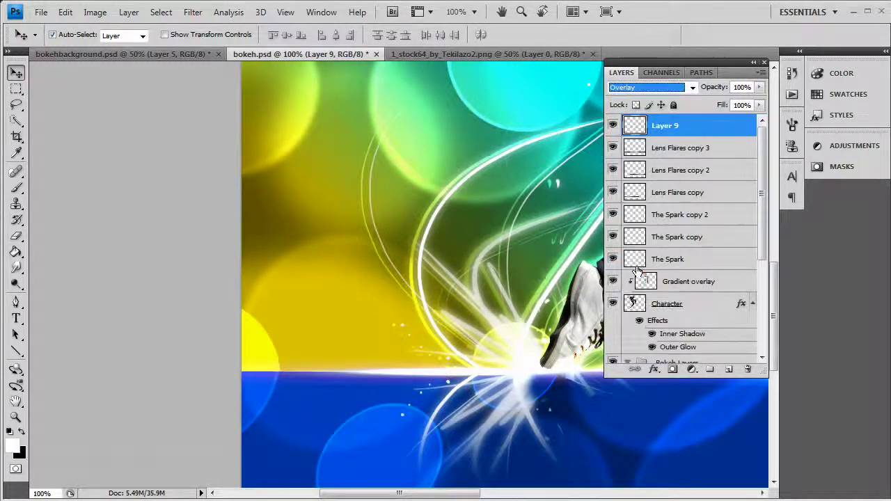
{"action": "left_click", "coordinate": [661, 89]}
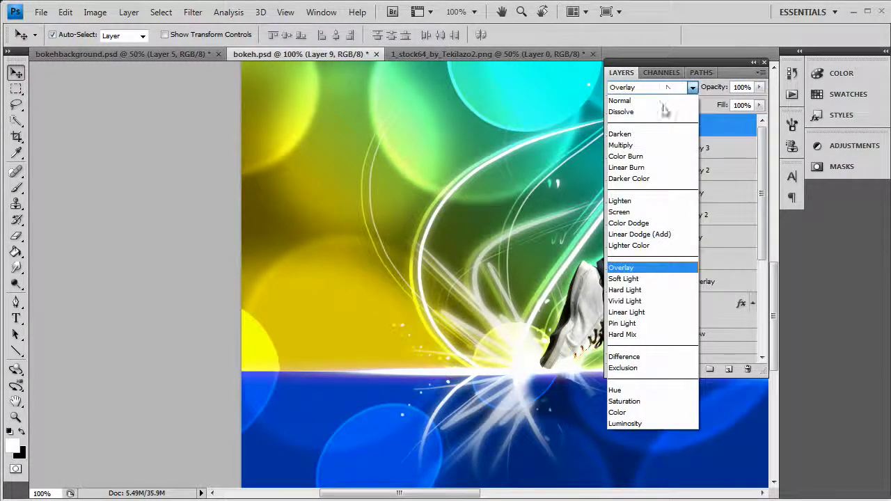
{"action": "left_click", "coordinate": [650, 224]}
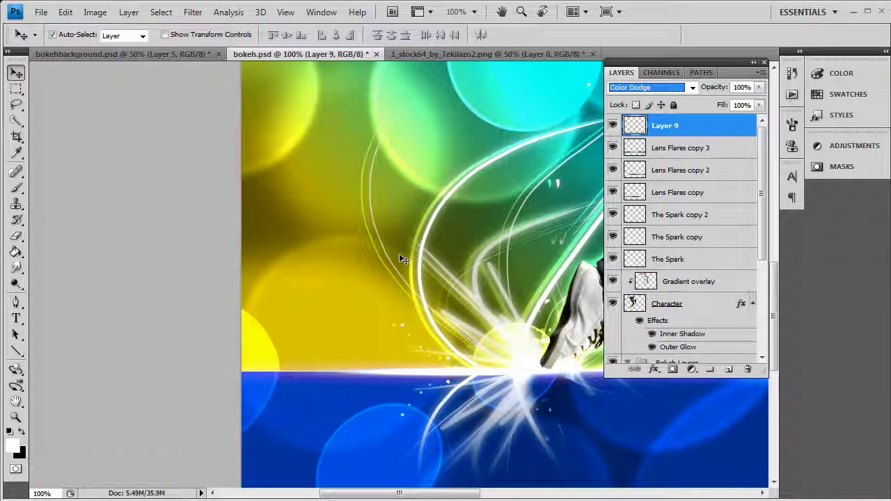
- Darken the line on Layer 9 with Hue/Saturation, setting Lightness to -51
{"action": "key", "text": "ctrl+u"}
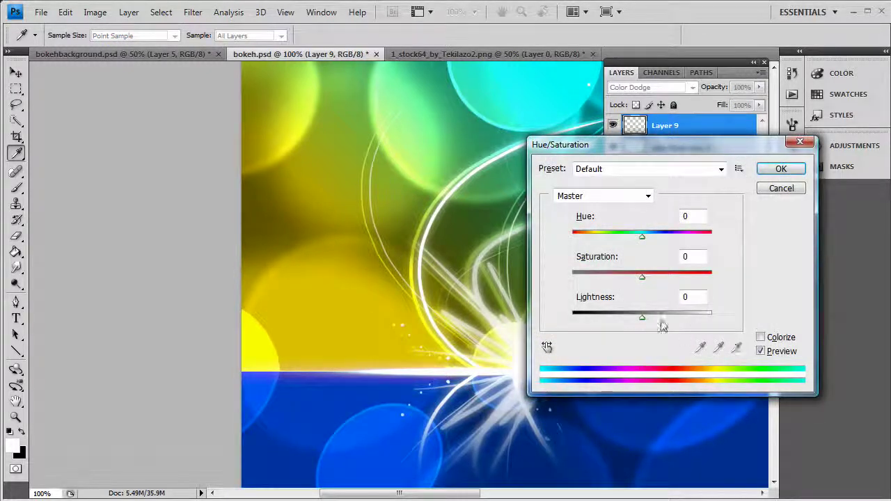
{"action": "left_click_drag", "start_coordinate": [644, 321], "coordinate": [607, 320]}
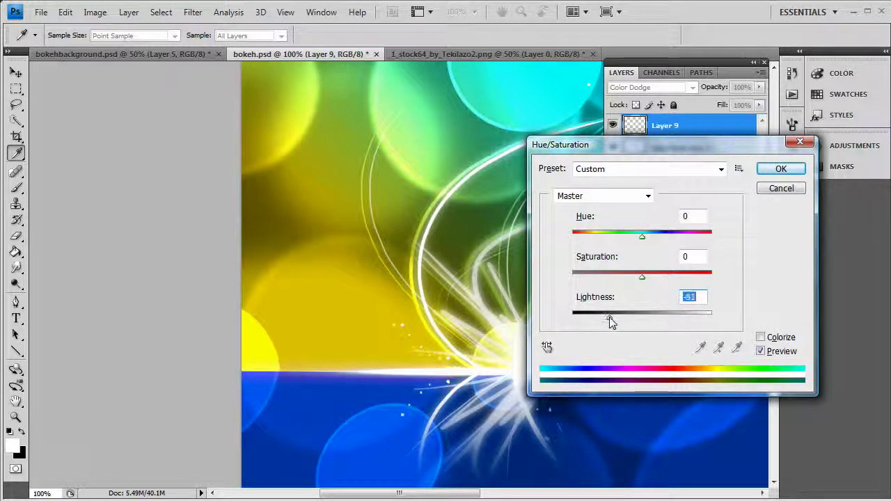
{"action": "left_click", "coordinate": [781, 171]}
- Create a new layer and place it between the Character layer and the Bokeh Layers group
{"action": "left_click_drag", "start_coordinate": [432, 494], "coordinate": [522, 493]}
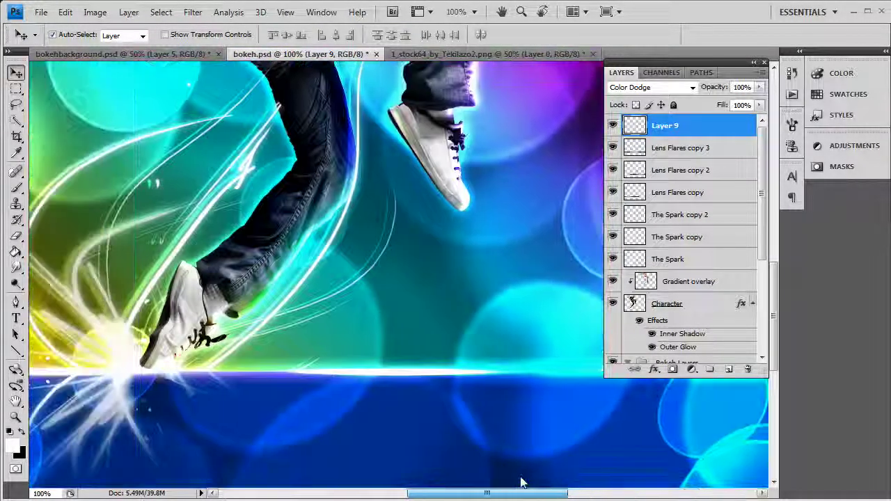
{"action": "left_click", "coordinate": [15, 417]}
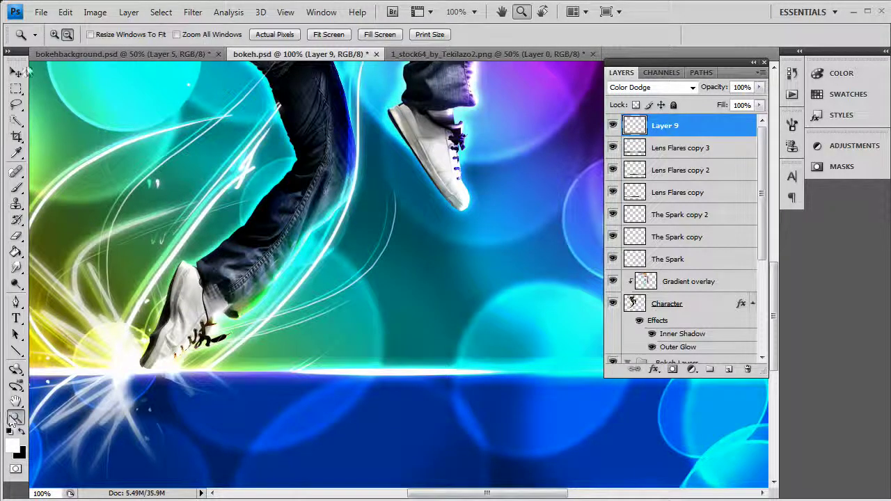
{"action": "left_click", "coordinate": [339, 198], "text": "alt"}
{"action": "left_click", "coordinate": [393, 223], "text": "alt"}
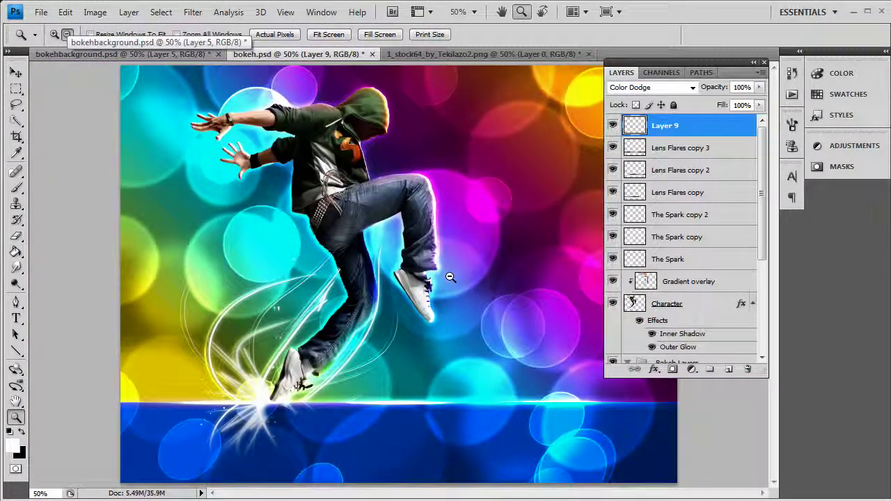
{"action": "left_click", "coordinate": [15, 72]}
{"action": "left_click", "coordinate": [319, 171]}
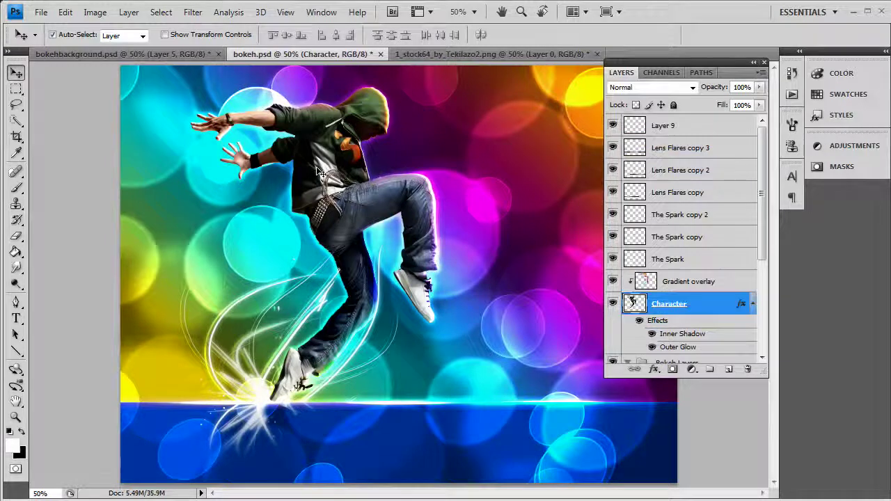
{"action": "scroll", "coordinate": [685, 311], "scroll_direction": "down", "scroll_amount": 1}
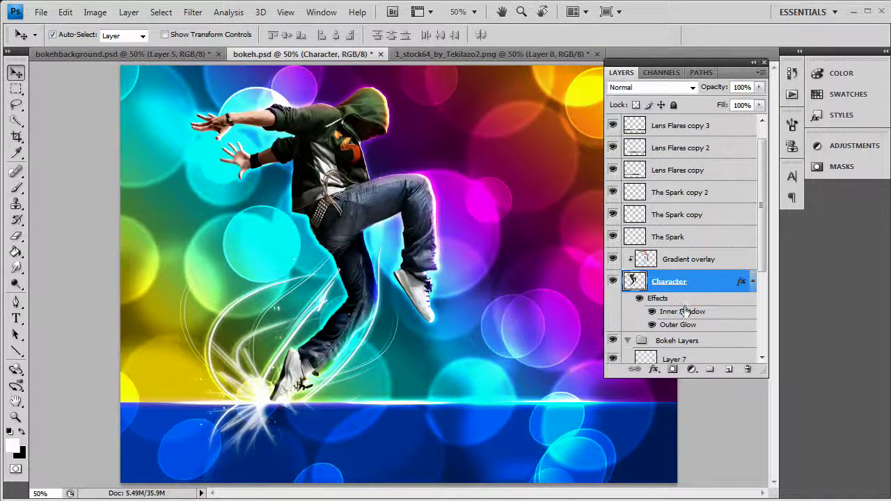
{"action": "left_click", "coordinate": [679, 344]}
{"action": "left_click", "coordinate": [729, 369]}
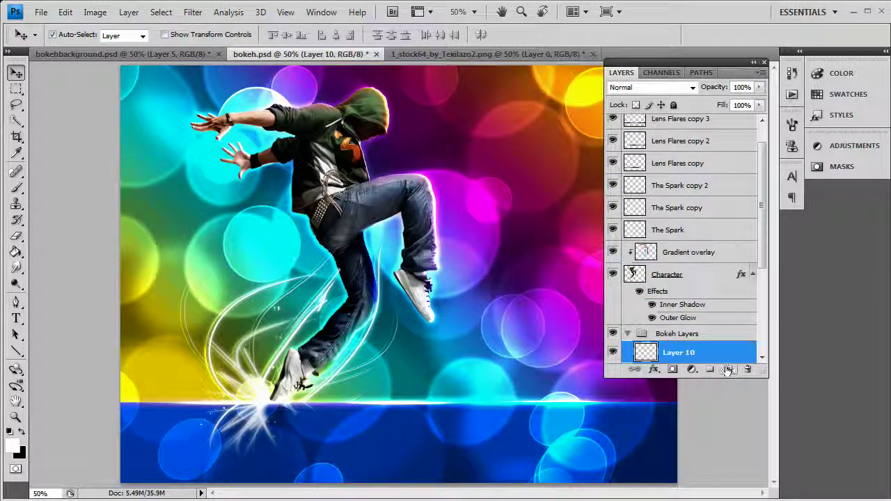
{"action": "left_click_drag", "start_coordinate": [694, 354], "coordinate": [685, 326]}
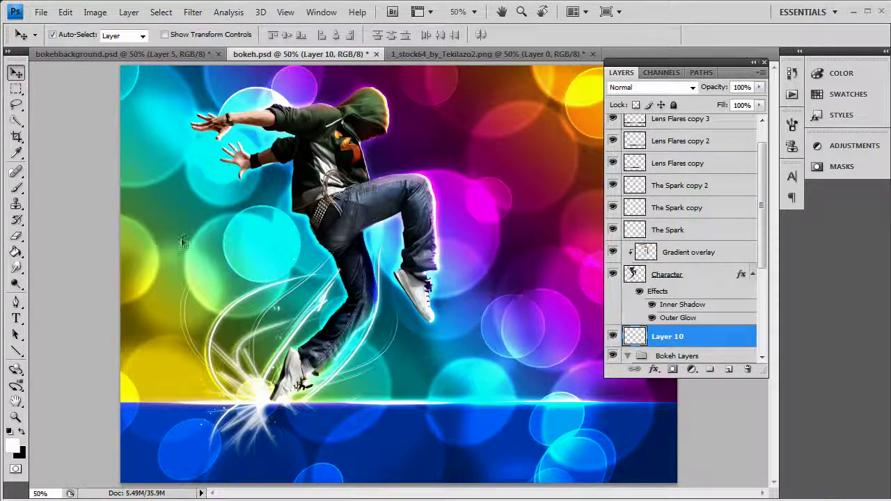
- Fill Layer 10 with black using the Paint Bucket tool
{"action": "left_click", "coordinate": [16, 252]}
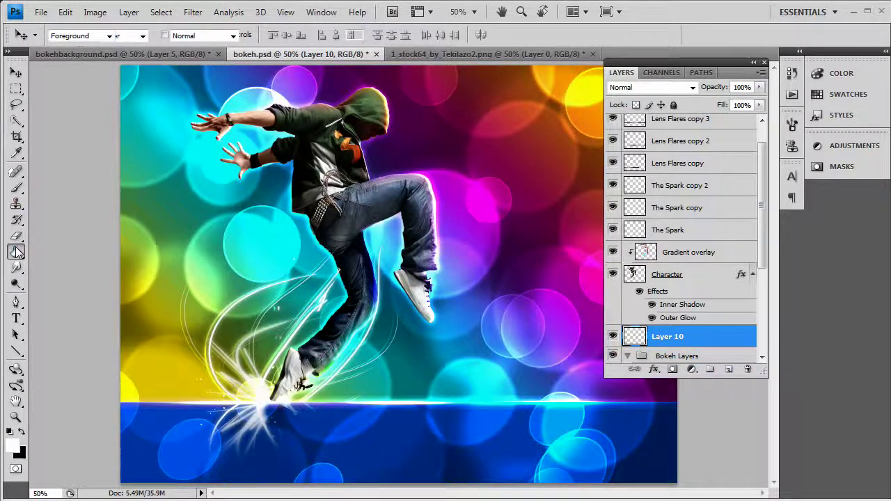
{"action": "left_click", "coordinate": [22, 433]}
{"action": "left_click", "coordinate": [354, 194]}
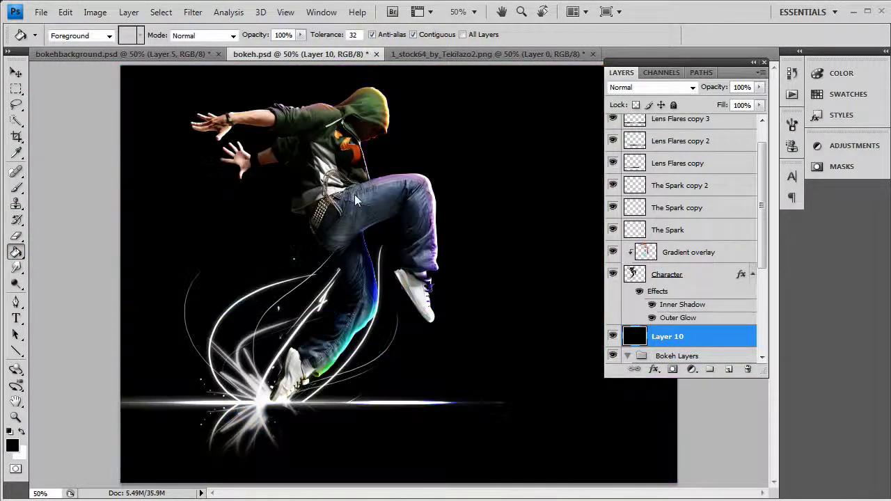
- Render a centered Lens Flare on Layer 10 with 100% brightness and the 105mm Prime lens type
{"action": "left_click", "coordinate": [190, 12]}
{"action": "mouse_move", "coordinate": [265, 192]}
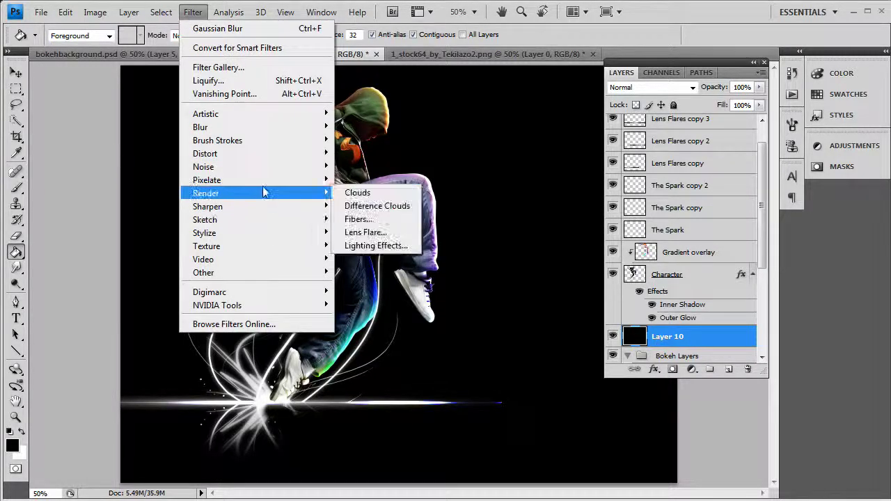
{"action": "left_click", "coordinate": [395, 237]}
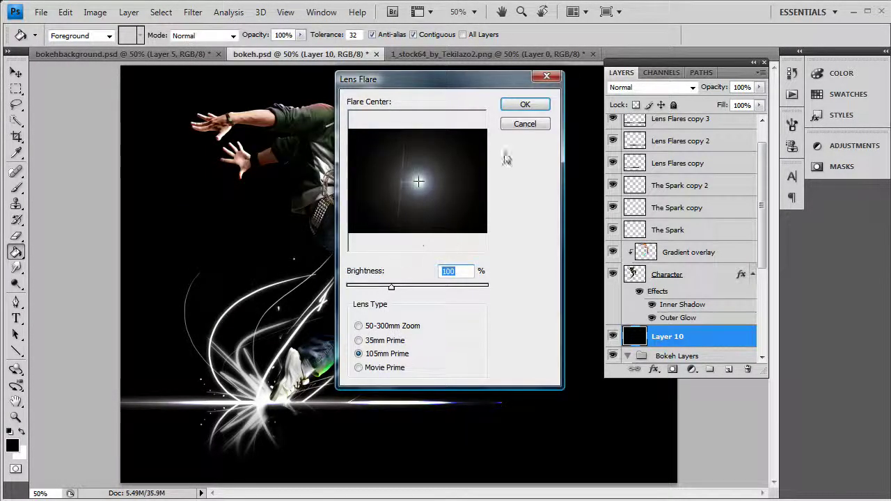
{"action": "left_click", "coordinate": [528, 106]}
{"action": "key", "text": "v"}
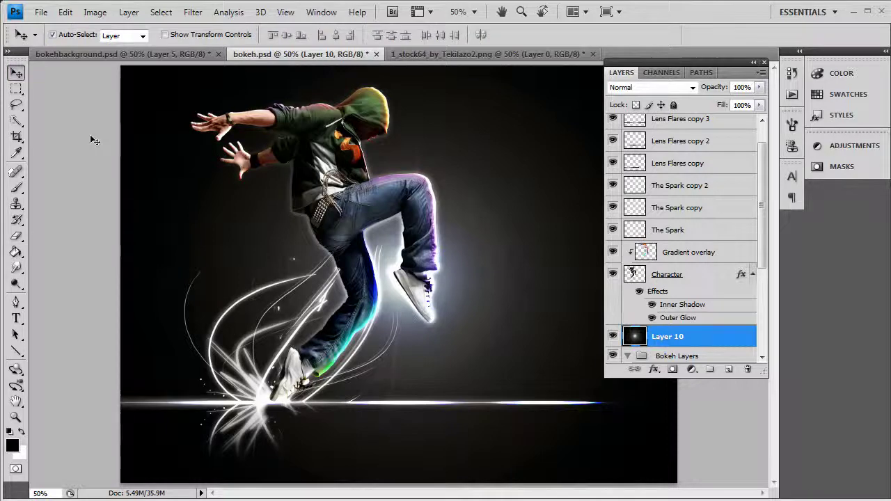
- Shift the Layer 10 flare up and left behind the dancer and try the Color Dodge, Overlay and Linear Dodge (Add) blend modes
{"action": "left_click_drag", "start_coordinate": [461, 260], "coordinate": [408, 207]}
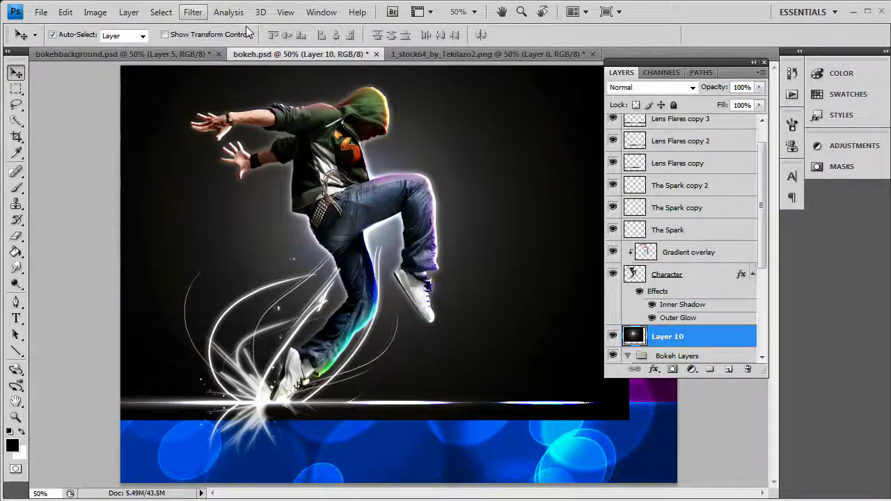
{"action": "left_click", "coordinate": [630, 87]}
{"action": "left_click", "coordinate": [630, 222]}
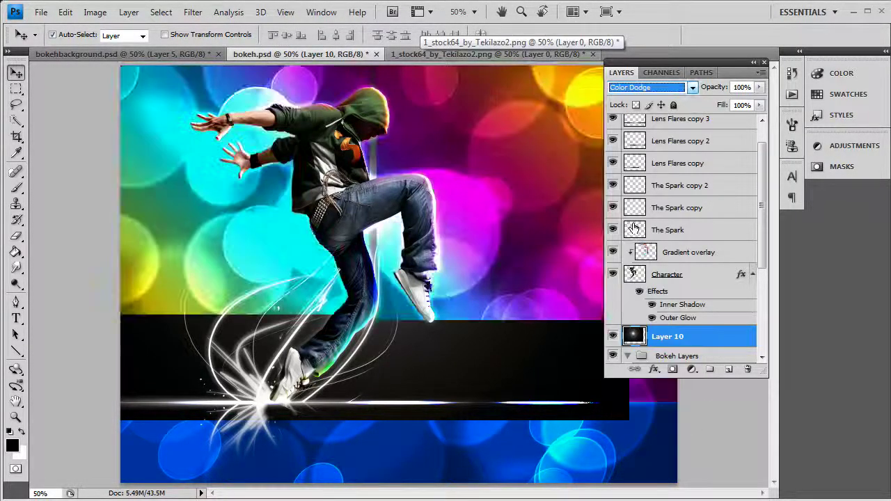
{"action": "left_click", "coordinate": [630, 87]}
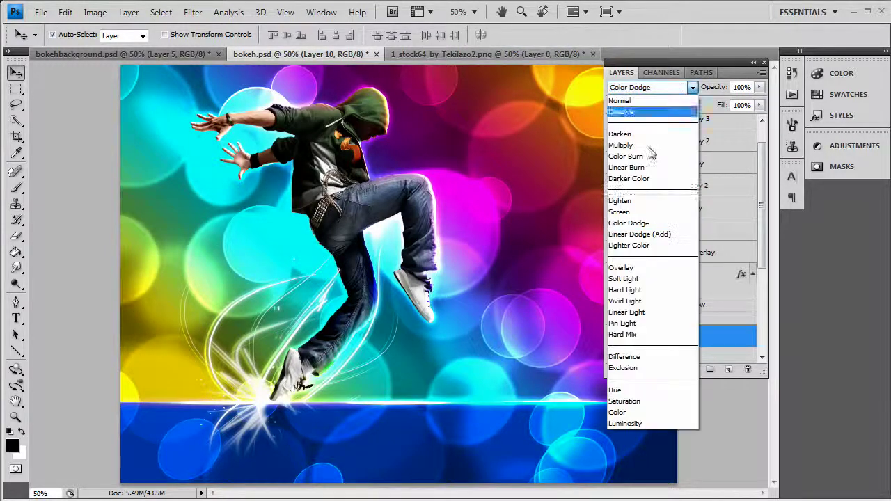
{"action": "left_click", "coordinate": [637, 268]}
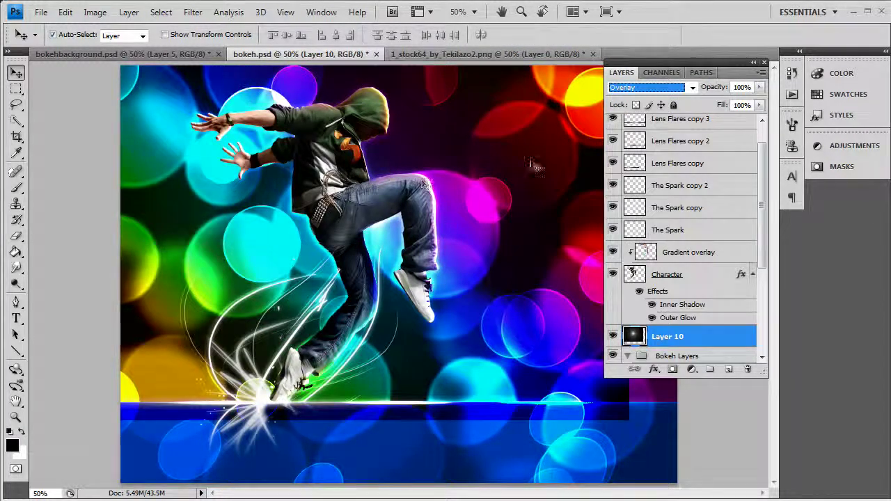
{"action": "left_click", "coordinate": [667, 84]}
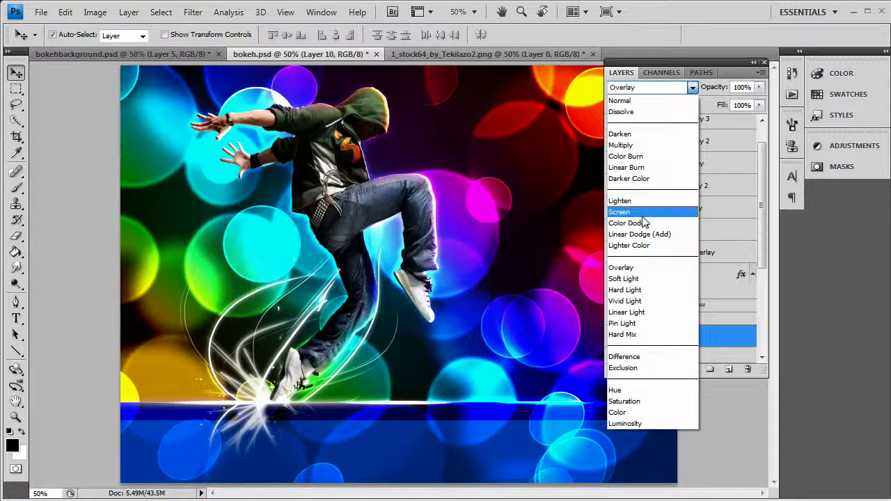
{"action": "left_click", "coordinate": [639, 239]}
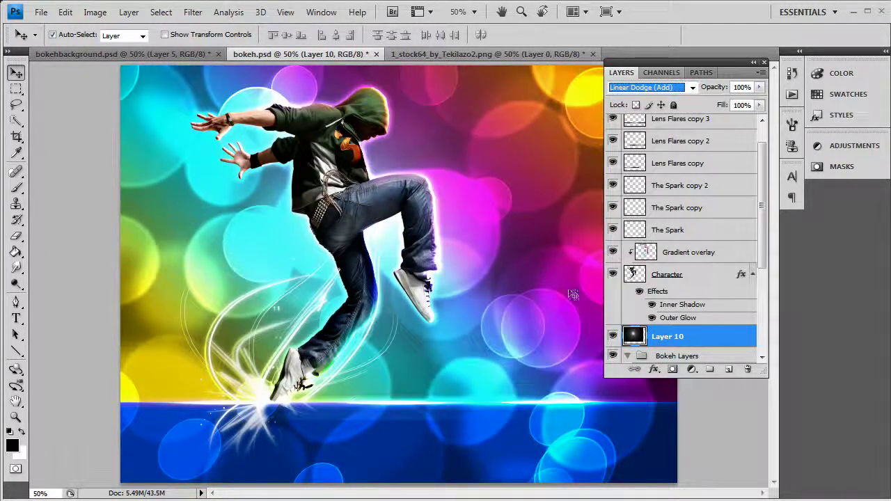
- Switch Layer 10 to the Screen blend mode and move its flare beside the dancer's raised knee
{"action": "left_click_drag", "start_coordinate": [689, 62], "coordinate": [679, 93]}
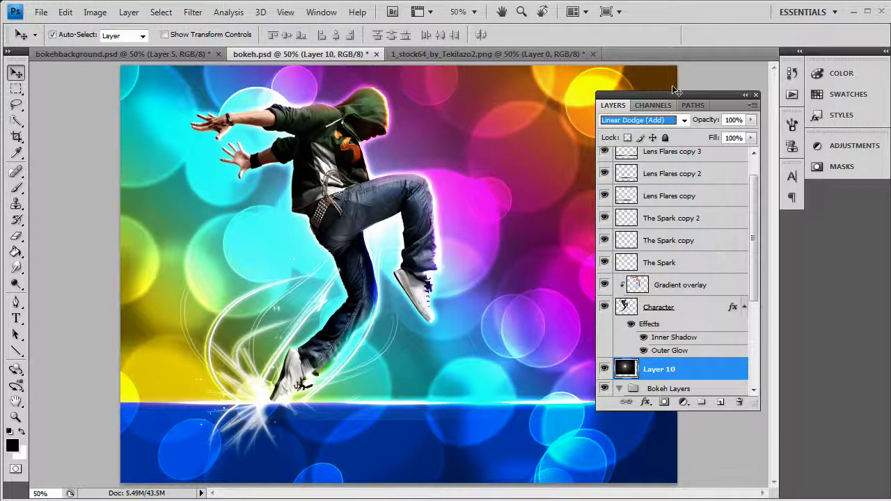
{"action": "left_click", "coordinate": [648, 120]}
{"action": "left_click", "coordinate": [630, 243]}
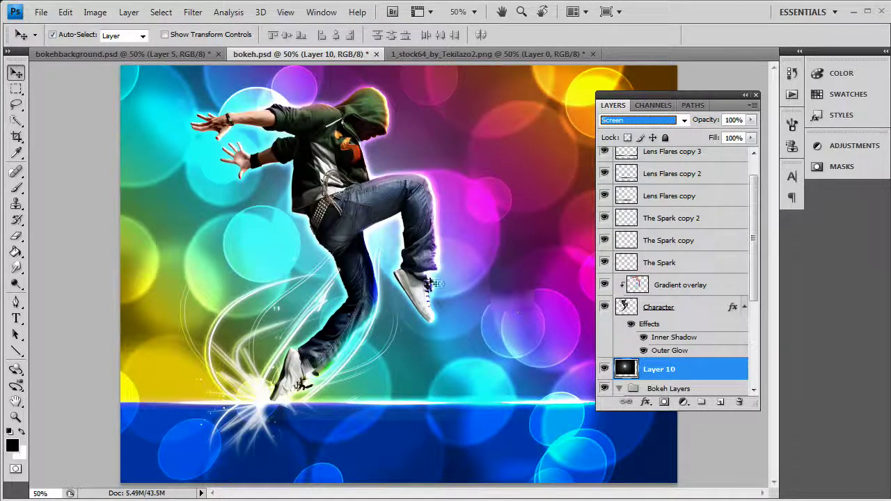
{"action": "left_click", "coordinate": [304, 249]}
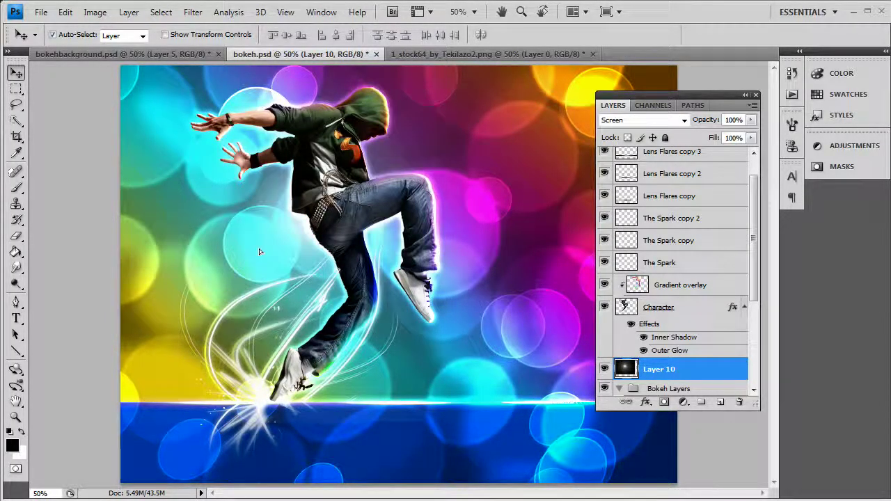
{"action": "left_click_drag", "start_coordinate": [247, 249], "coordinate": [382, 210]}
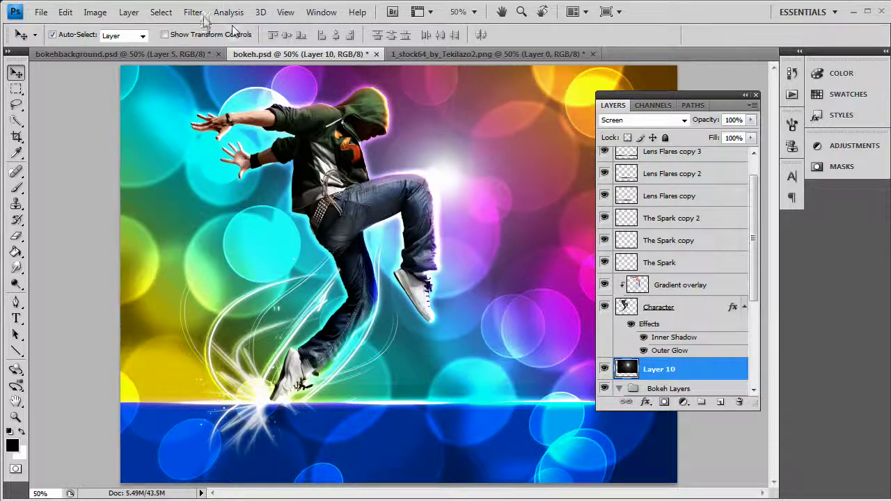
- Soften the Layer 10 flare with a Gaussian Blur of 8.7 pixels radius
{"action": "left_click", "coordinate": [193, 12]}
{"action": "mouse_move", "coordinate": [276, 128]}
{"action": "left_click", "coordinate": [362, 179]}
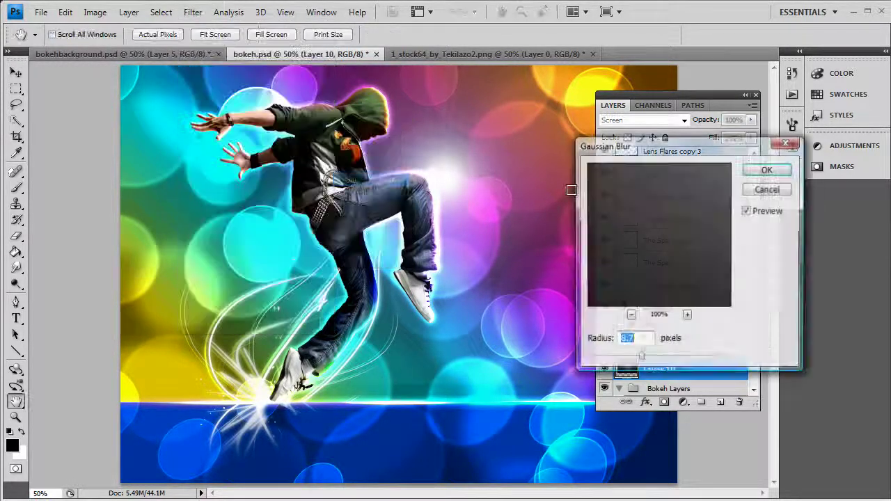
{"action": "left_click", "coordinate": [767, 170]}
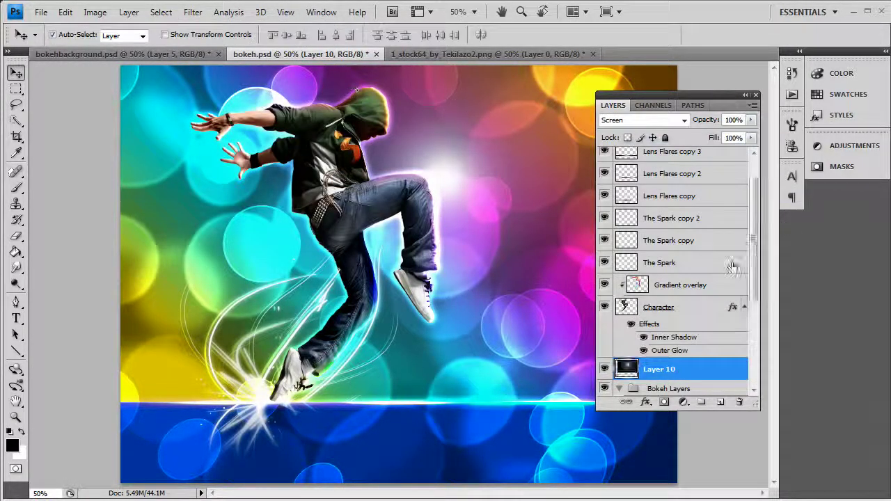
- Try Color Dodge on Layer 10, settle on Linear Dodge (Add), and move the flare onto the spark at the dancer's standing foot
{"action": "left_click", "coordinate": [650, 121]}
{"action": "left_click", "coordinate": [655, 256]}
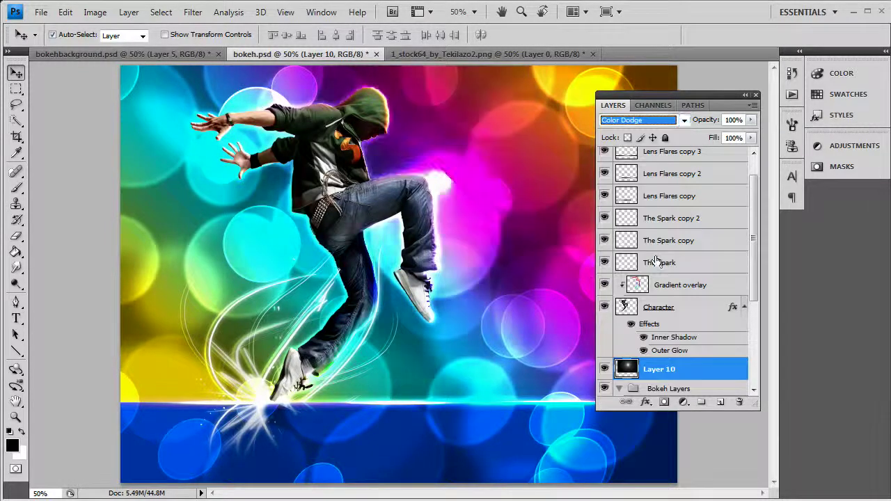
{"action": "left_click", "coordinate": [648, 120]}
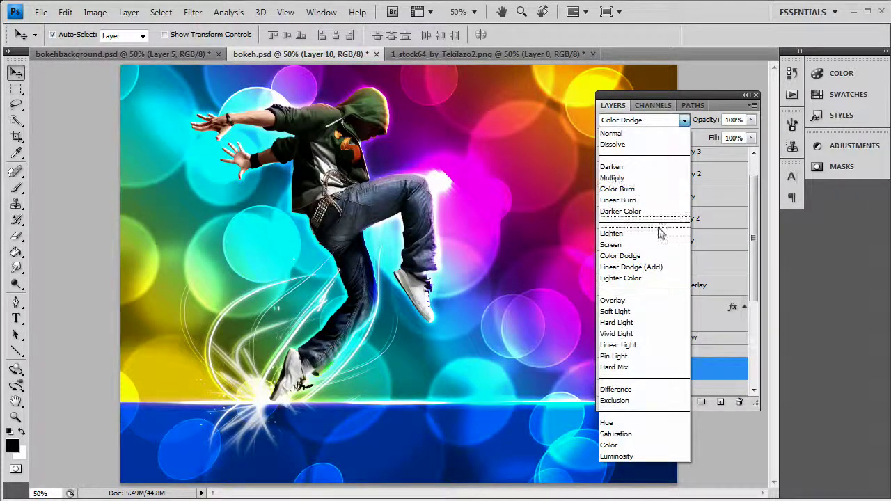
{"action": "left_click", "coordinate": [656, 270]}
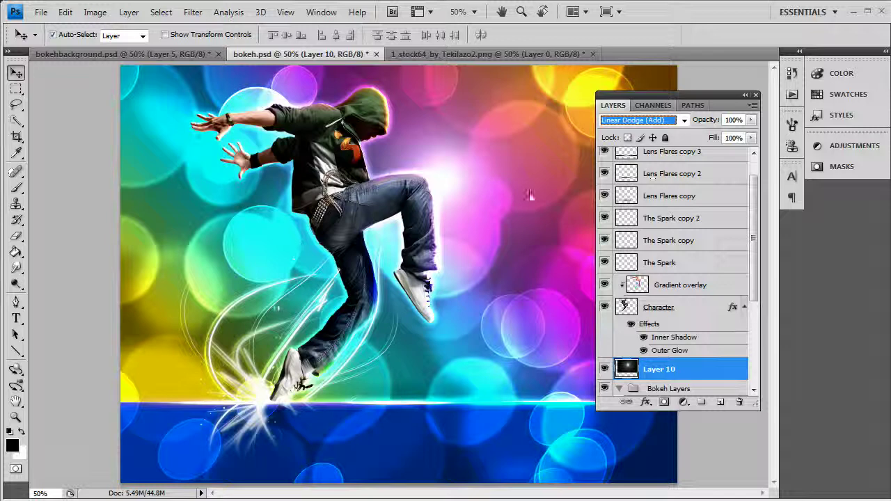
{"action": "left_click_drag", "start_coordinate": [449, 182], "coordinate": [279, 402]}
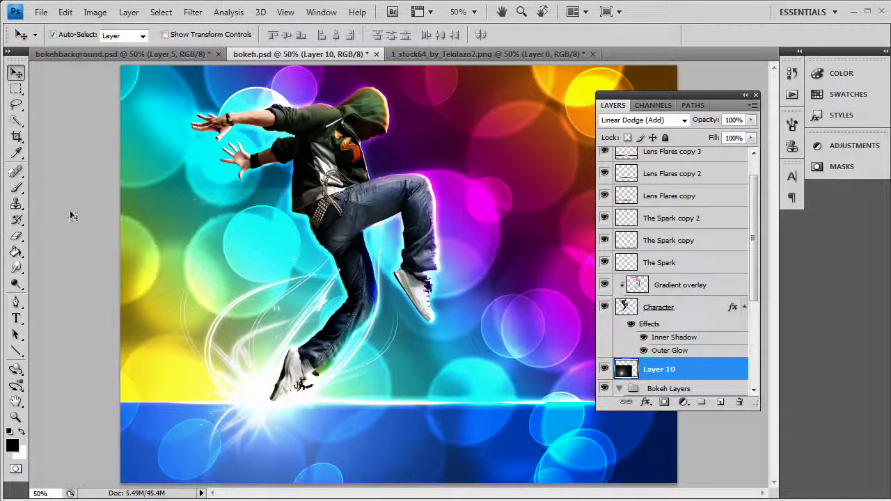
- Erase the visible outer edges of the Layer 10 flare right of the dancer with a soft 300 px Eraser
{"action": "left_click", "coordinate": [16, 235]}
{"action": "left_click", "coordinate": [82, 36]}
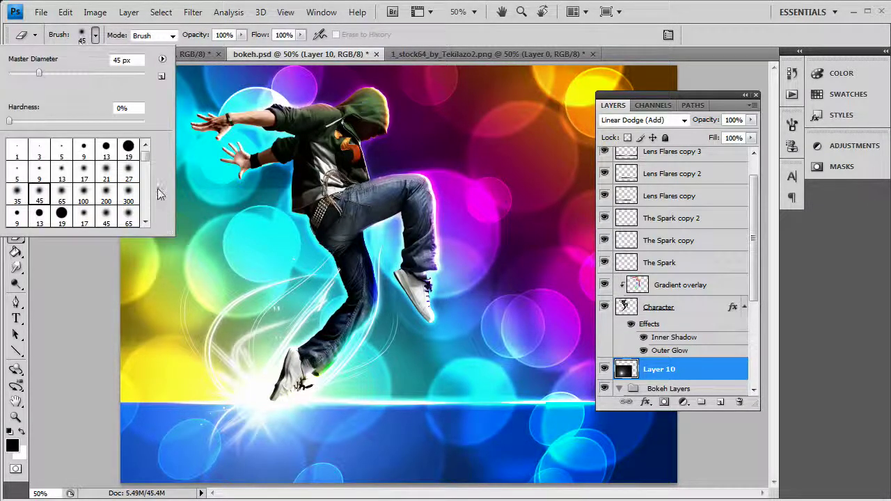
{"action": "left_click", "coordinate": [128, 201]}
{"action": "key", "text": "Return"}
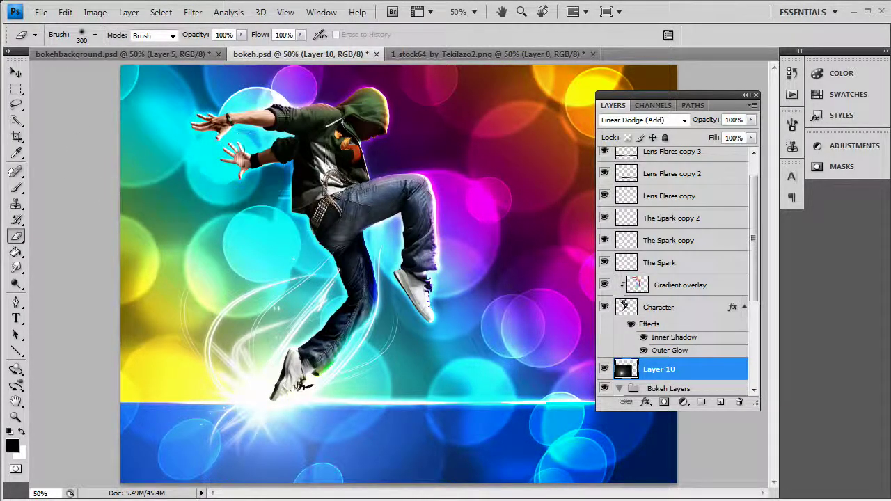
{"action": "left_click_drag", "start_coordinate": [532, 326], "coordinate": [515, 188]}
{"action": "mouse_move", "coordinate": [564, 355]}
{"action": "left_mouse_down"}
{"action": "mouse_move", "coordinate": [662, 240]}
{"action": "mouse_move", "coordinate": [654, 481]}
{"action": "left_mouse_up"}
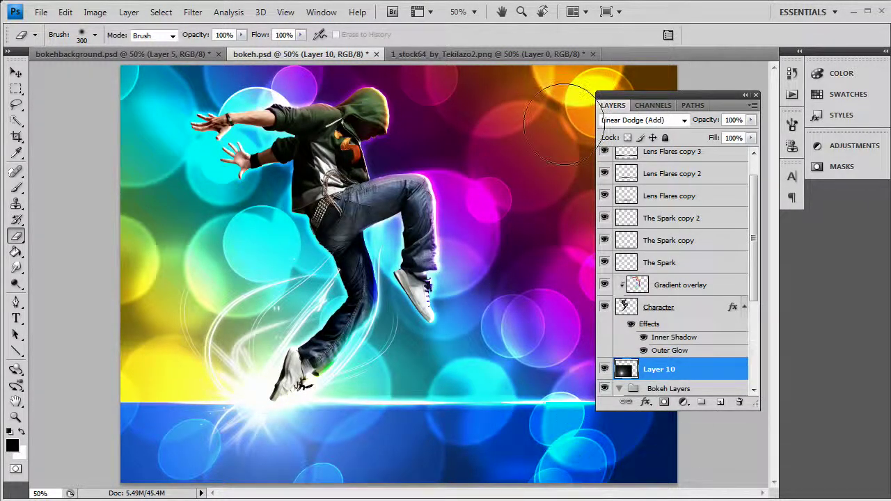
- Select the Lens Flares copy 3 layer and set up a soft 21 px Eraser for retouching the right end of the floor line
{"action": "scroll", "coordinate": [656, 237], "scroll_direction": "up", "scroll_amount": 2}
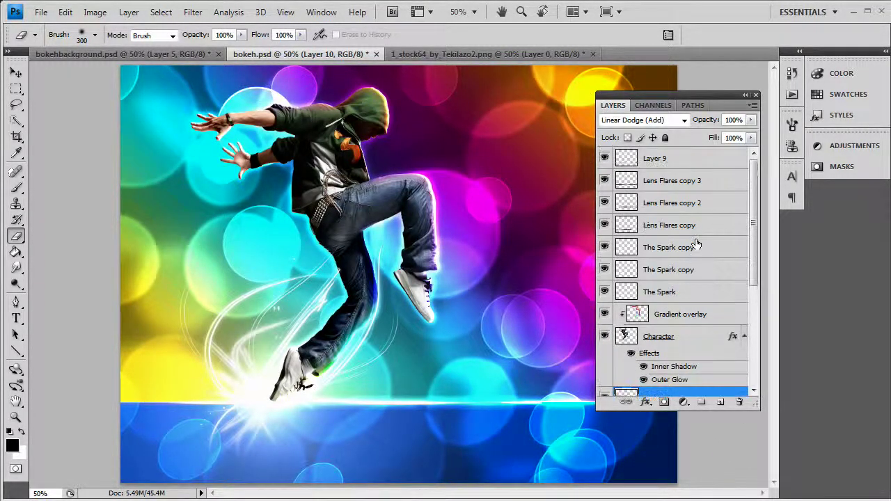
{"action": "left_click", "coordinate": [679, 184]}
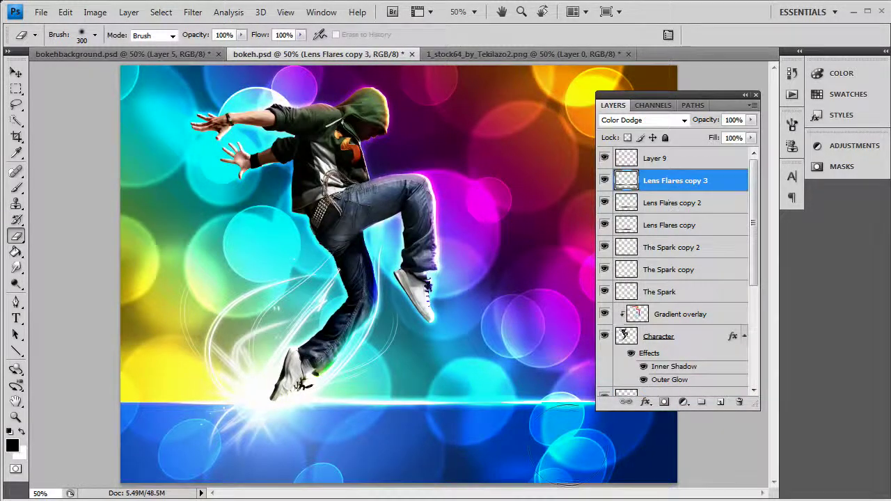
{"action": "left_click", "coordinate": [15, 416]}
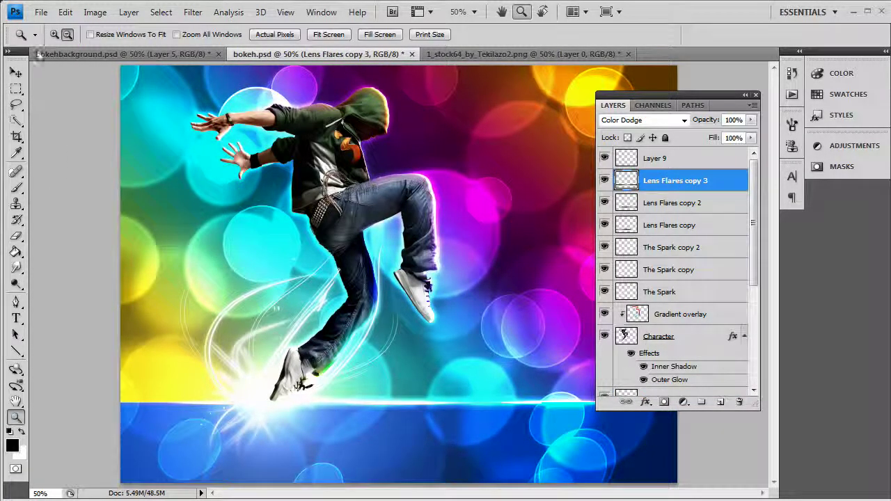
{"action": "left_click_drag", "start_coordinate": [607, 463], "coordinate": [652, 433]}
{"action": "left_click", "coordinate": [703, 440]}
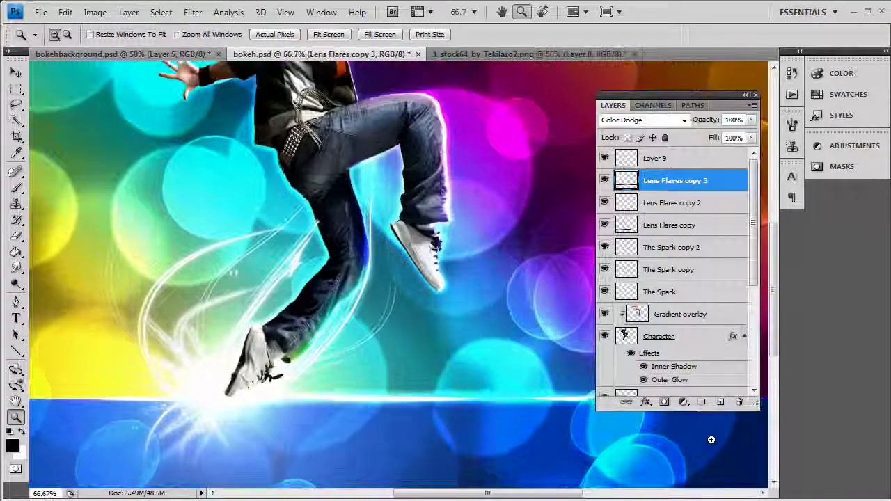
{"action": "left_click", "coordinate": [701, 442]}
{"action": "left_click", "coordinate": [703, 440]}
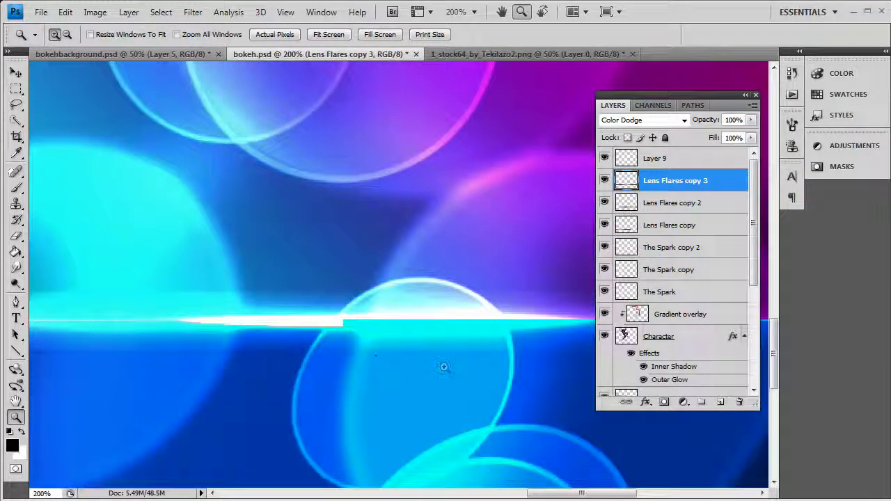
{"action": "left_click_drag", "start_coordinate": [567, 496], "coordinate": [607, 493]}
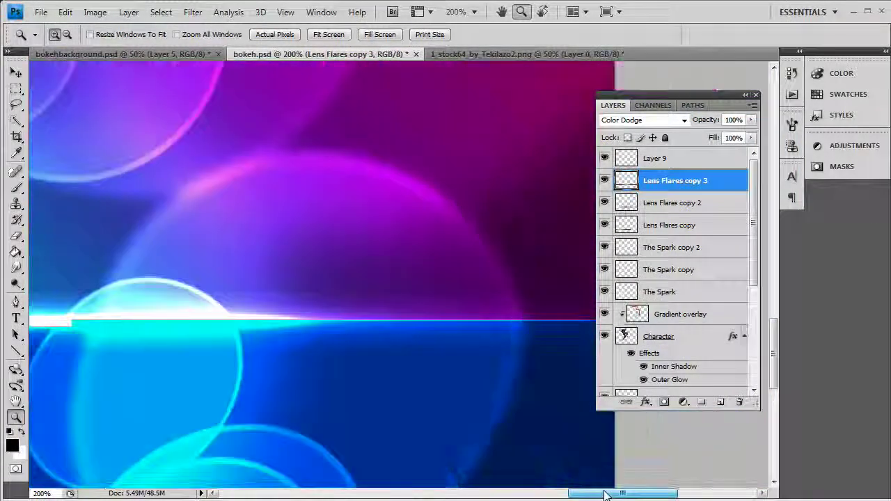
{"action": "left_click", "coordinate": [16, 235]}
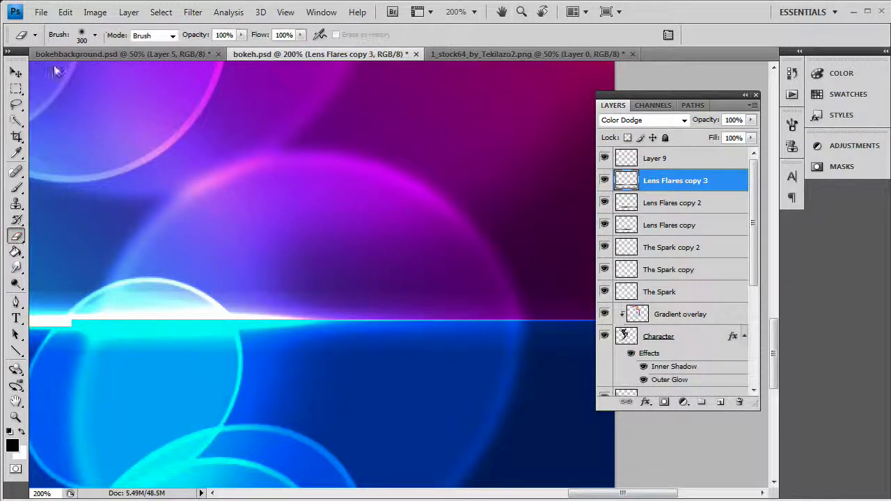
{"action": "left_click", "coordinate": [95, 35]}
{"action": "left_click", "coordinate": [106, 173]}
{"action": "key", "text": "Return"}
- Examine the edges of the floor line at 200% zoom with Lens Flares copy 2 and Lens Flares copy selected in turn
{"action": "left_click", "coordinate": [685, 203]}
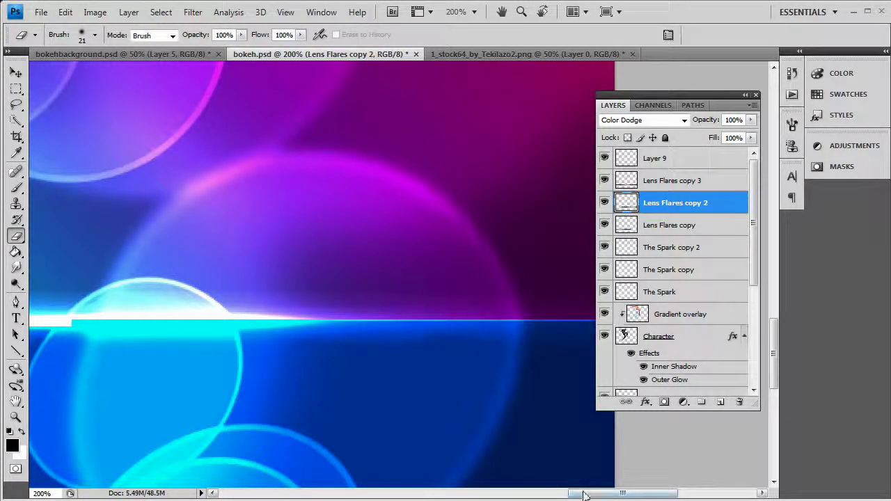
{"action": "left_click_drag", "start_coordinate": [587, 494], "coordinate": [603, 493]}
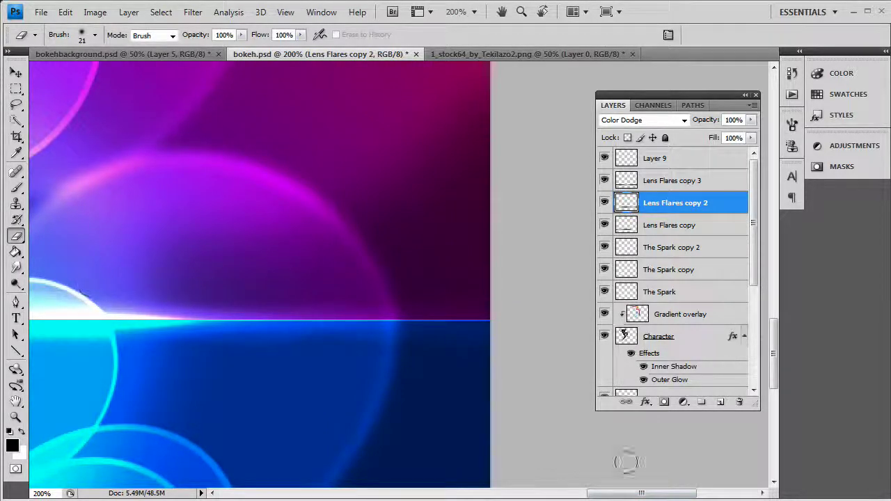
{"action": "left_click_drag", "start_coordinate": [633, 494], "coordinate": [590, 495]}
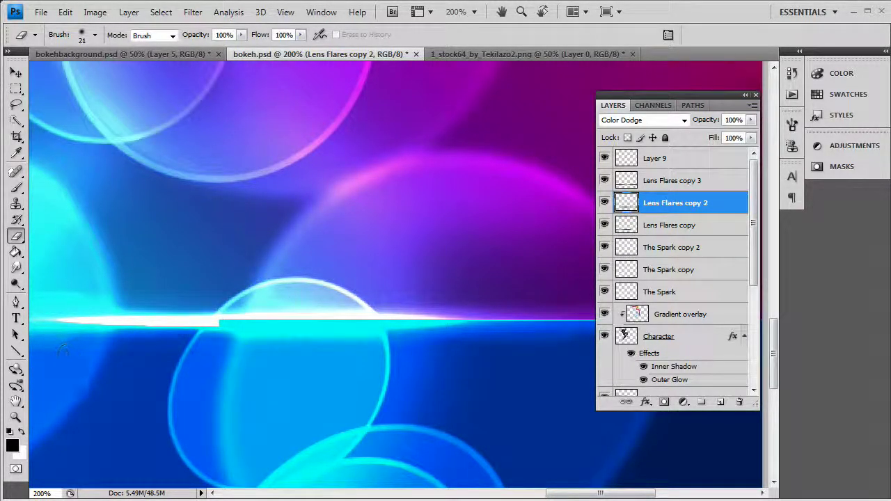
{"action": "scroll", "coordinate": [63, 351], "scroll_direction": "left", "scroll_amount": 5}
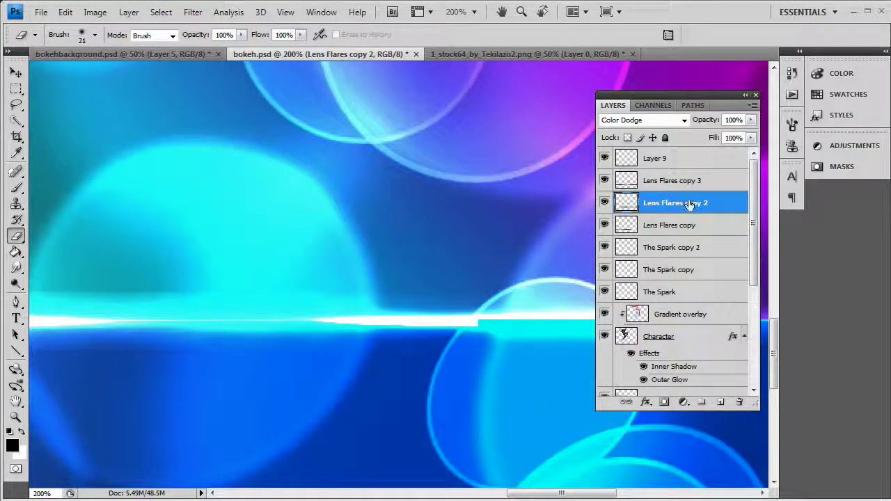
{"action": "left_click", "coordinate": [694, 225]}
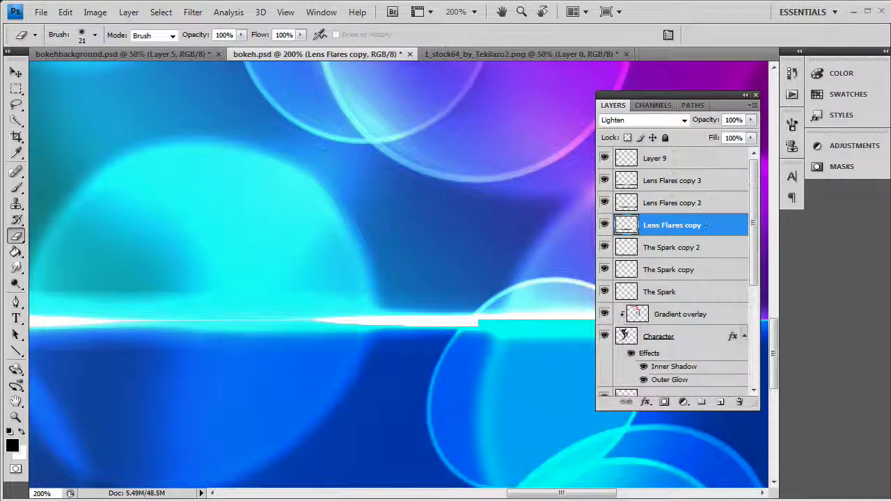
- Erase stray flare light just below and above the floor line on Lens Flares copy 3 with the 21 px Eraser
{"action": "left_click", "coordinate": [696, 180]}
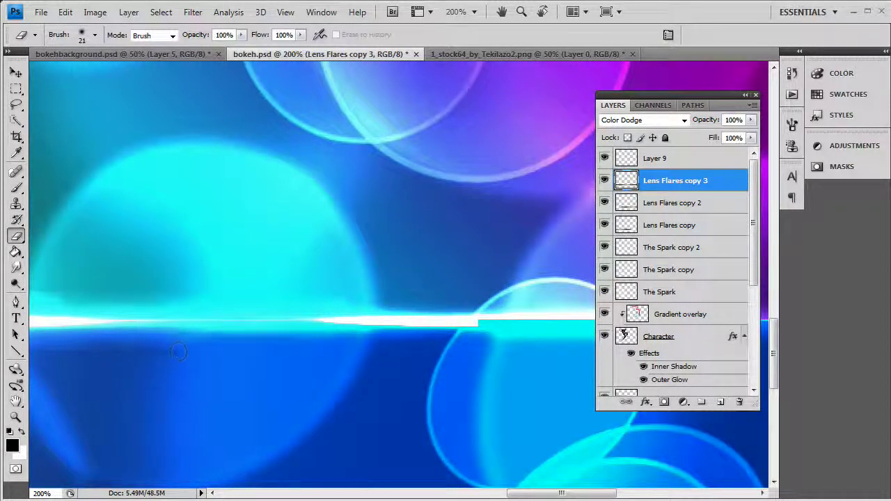
{"action": "mouse_move", "coordinate": [589, 494]}
{"action": "left_mouse_down"}
{"action": "mouse_move", "coordinate": [500, 493]}
{"action": "mouse_move", "coordinate": [530, 493]}
{"action": "left_mouse_up"}
{"action": "left_click_drag", "start_coordinate": [421, 344], "coordinate": [338, 341]}
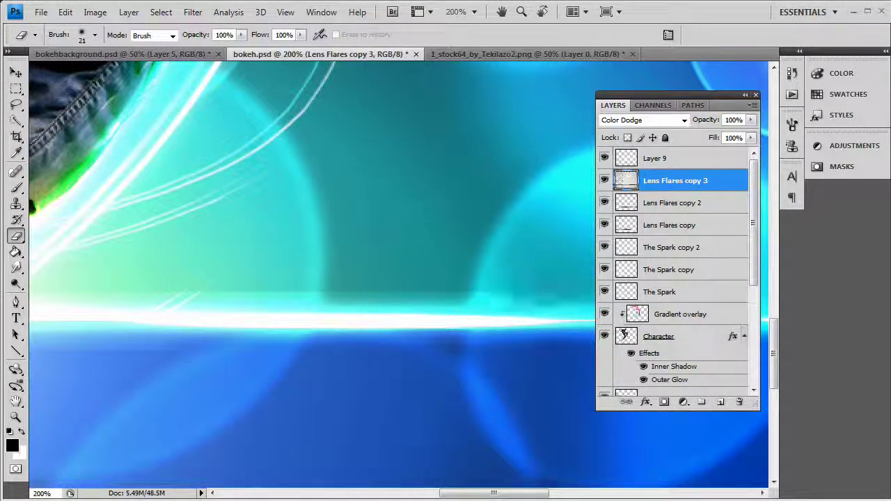
{"action": "left_click_drag", "start_coordinate": [170, 286], "coordinate": [249, 301]}
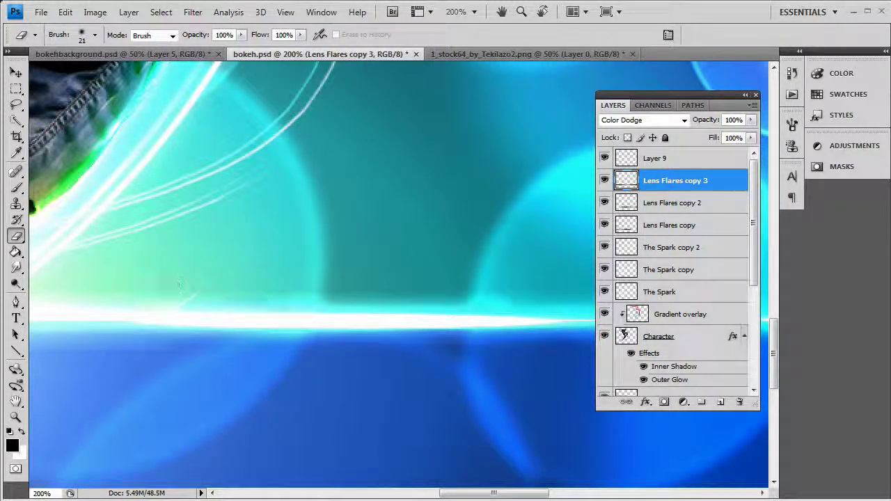
- Erase stray flare light just above the floor line right of the foot on the Lens Flares copy layer, and check the line's left part
{"action": "left_click", "coordinate": [690, 225]}
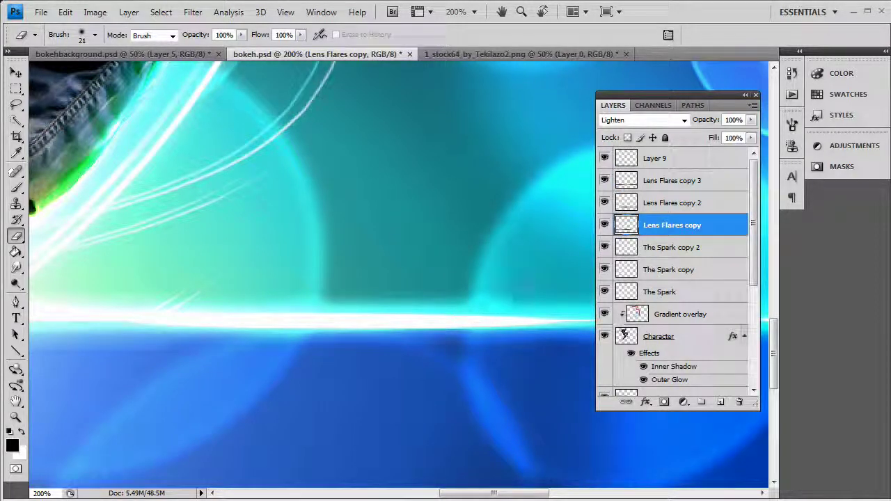
{"action": "left_click_drag", "start_coordinate": [188, 292], "coordinate": [107, 291]}
{"action": "left_click_drag", "start_coordinate": [521, 494], "coordinate": [457, 495]}
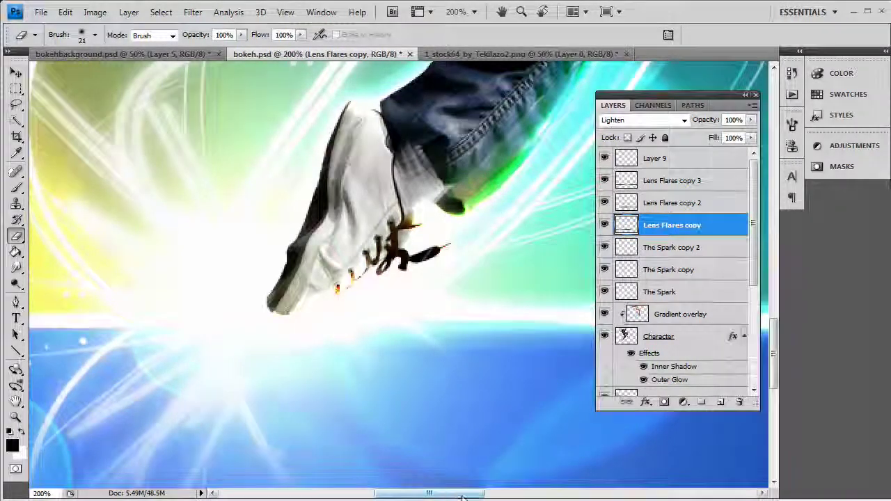
{"action": "left_click_drag", "start_coordinate": [464, 494], "coordinate": [413, 496]}
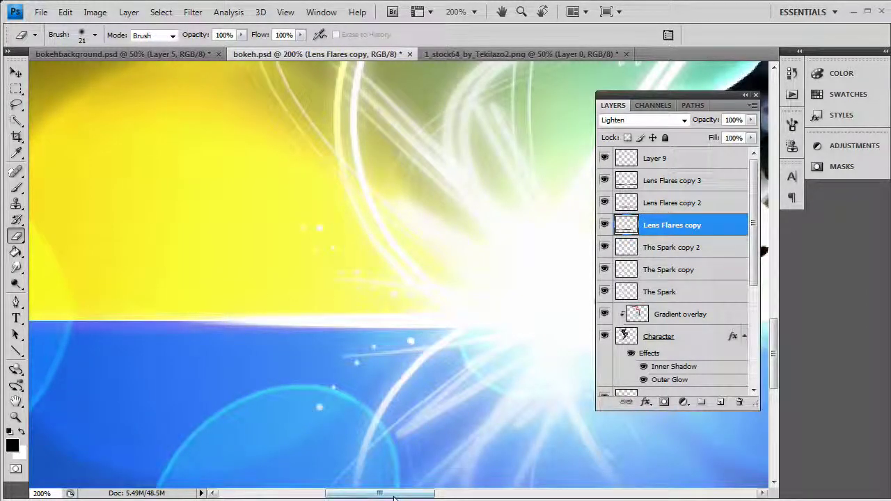
{"action": "left_click_drag", "start_coordinate": [392, 495], "coordinate": [478, 497]}
- Change the blend mode of the Lens Flares copy layer to Color Dodge
{"action": "left_click", "coordinate": [682, 203]}
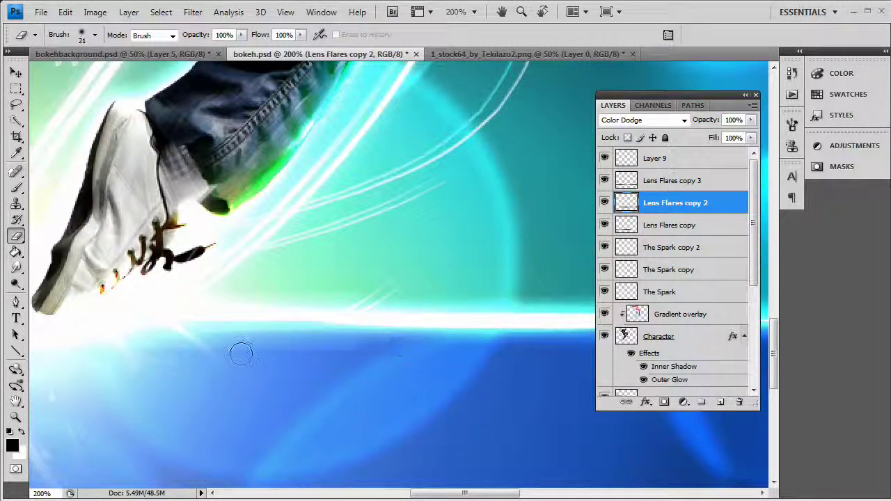
{"action": "left_click", "coordinate": [686, 228]}
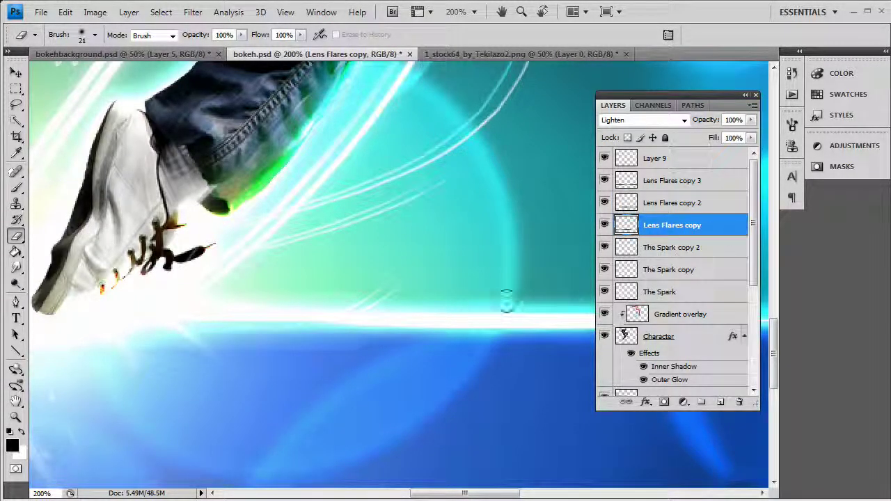
{"action": "key", "text": "shift+plus"}
{"action": "key", "text": "shift+plus"}
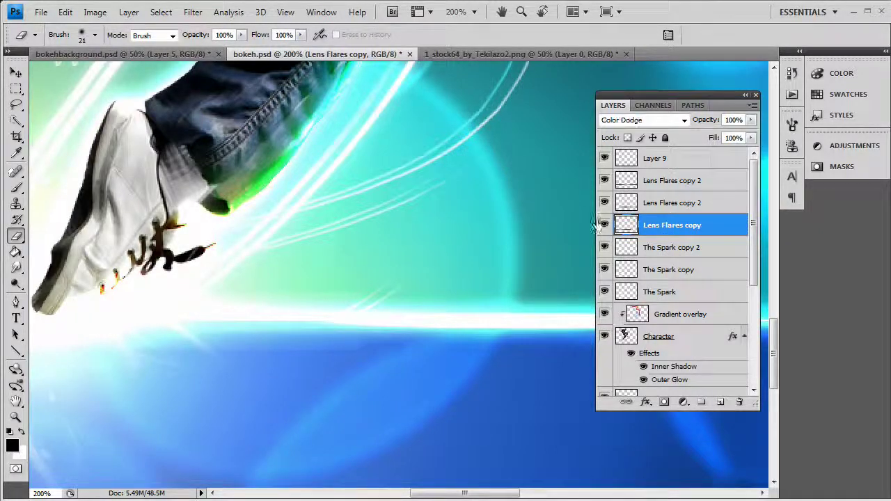
- Erase stray flare light below the floor line beside the shoe on Lens Flares copy 3, and inspect the line farther right
{"action": "key", "text": "alt+bracketright"}
{"action": "key", "text": "alt+bracketright"}
{"action": "mouse_move", "coordinate": [221, 365]}
{"action": "left_mouse_down"}
{"action": "mouse_move", "coordinate": [197, 349]}
{"action": "mouse_move", "coordinate": [142, 354]}
{"action": "mouse_move", "coordinate": [153, 362]}
{"action": "left_mouse_up"}
{"action": "left_click_drag", "start_coordinate": [453, 493], "coordinate": [511, 493]}
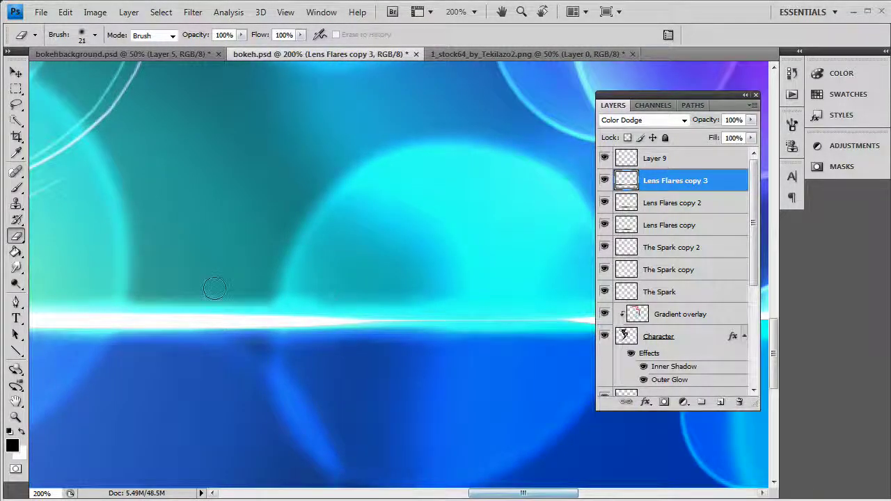
- Select the Lens Flares copy 2 layer and zoom out to 50% to check the cleaned floor line in the whole composition
{"action": "left_click_drag", "start_coordinate": [672, 181], "coordinate": [679, 221]}
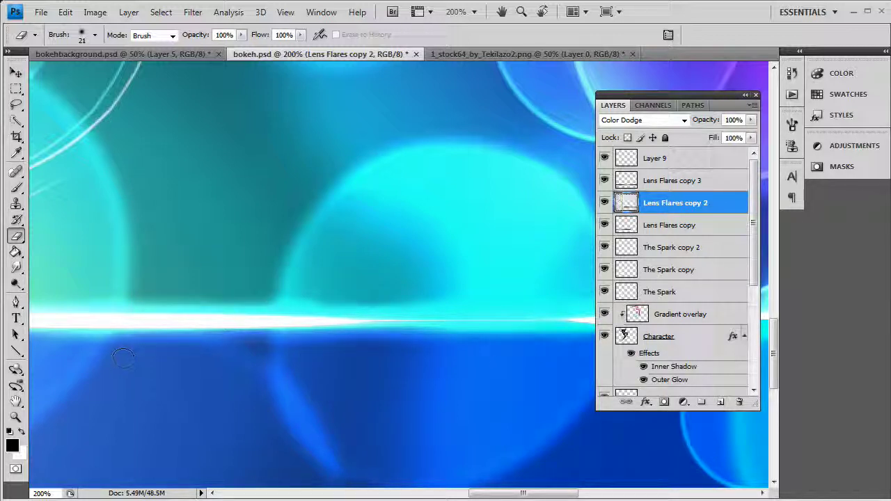
{"action": "left_click", "coordinate": [15, 416]}
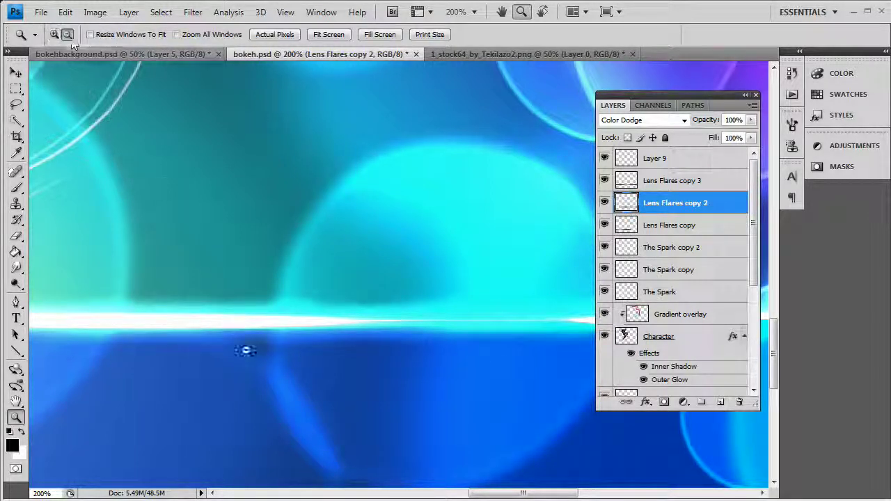
{"action": "left_click", "coordinate": [246, 352], "text": "alt"}
{"action": "left_click", "coordinate": [270, 296], "text": "alt"}
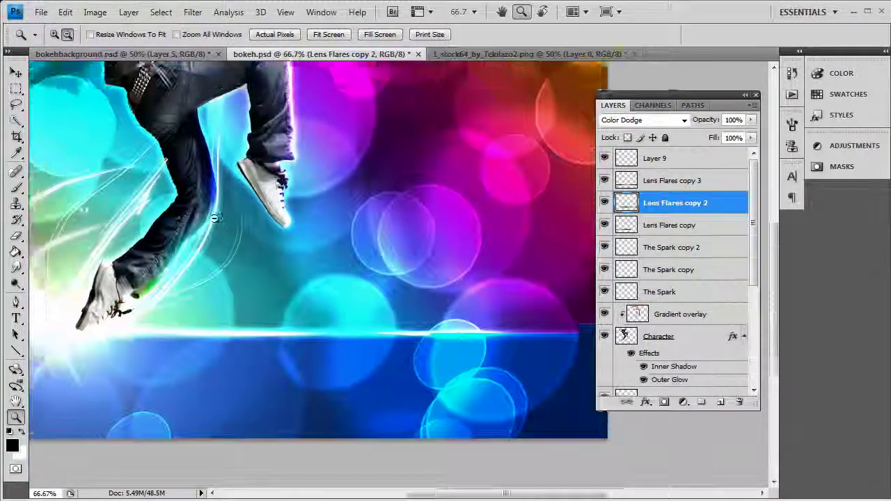
{"action": "left_click", "coordinate": [215, 217], "text": "alt"}
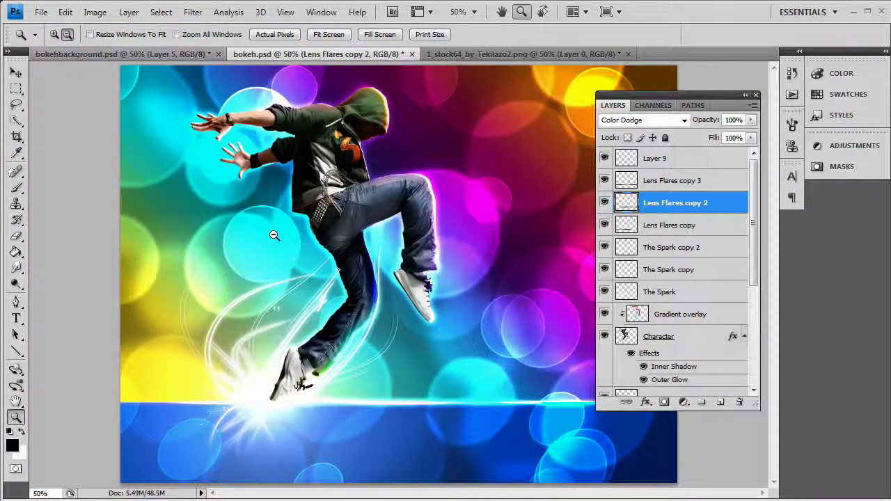